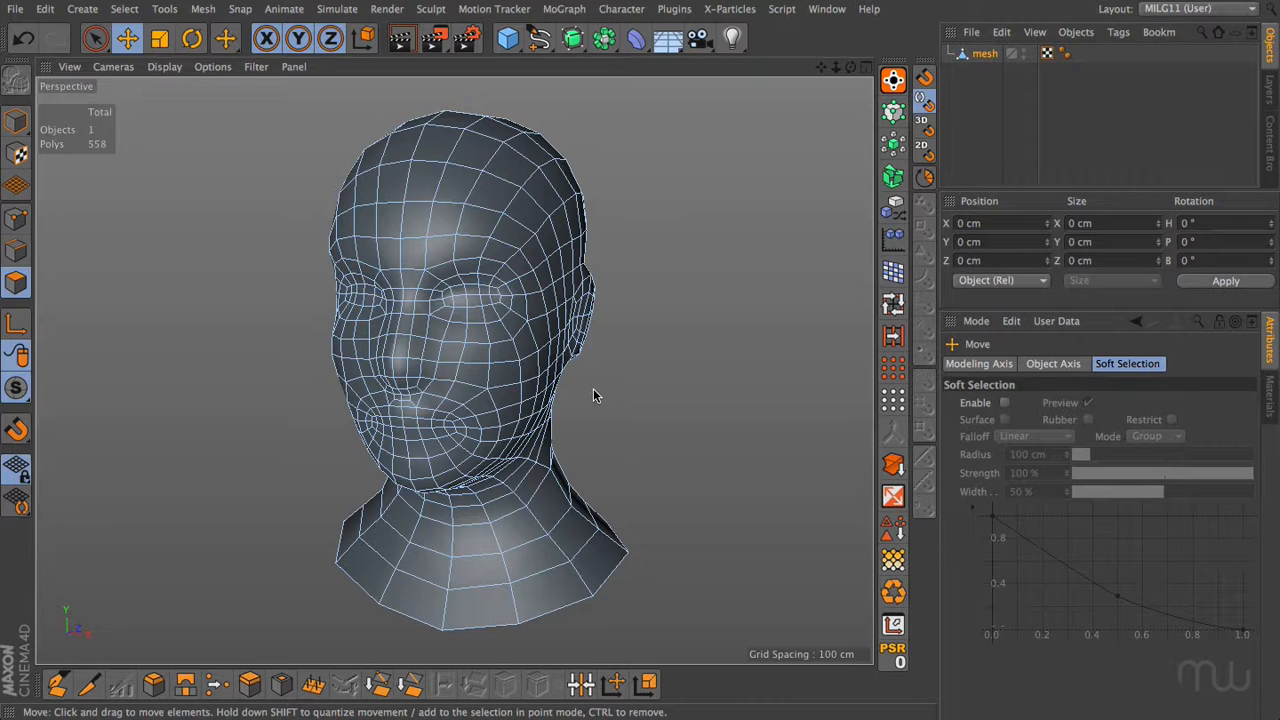
# Use Loop Selection to select the polygon loops around both eyes, the nose, the mouth and the visible ear of the head.
pyautogui.click(893, 303)
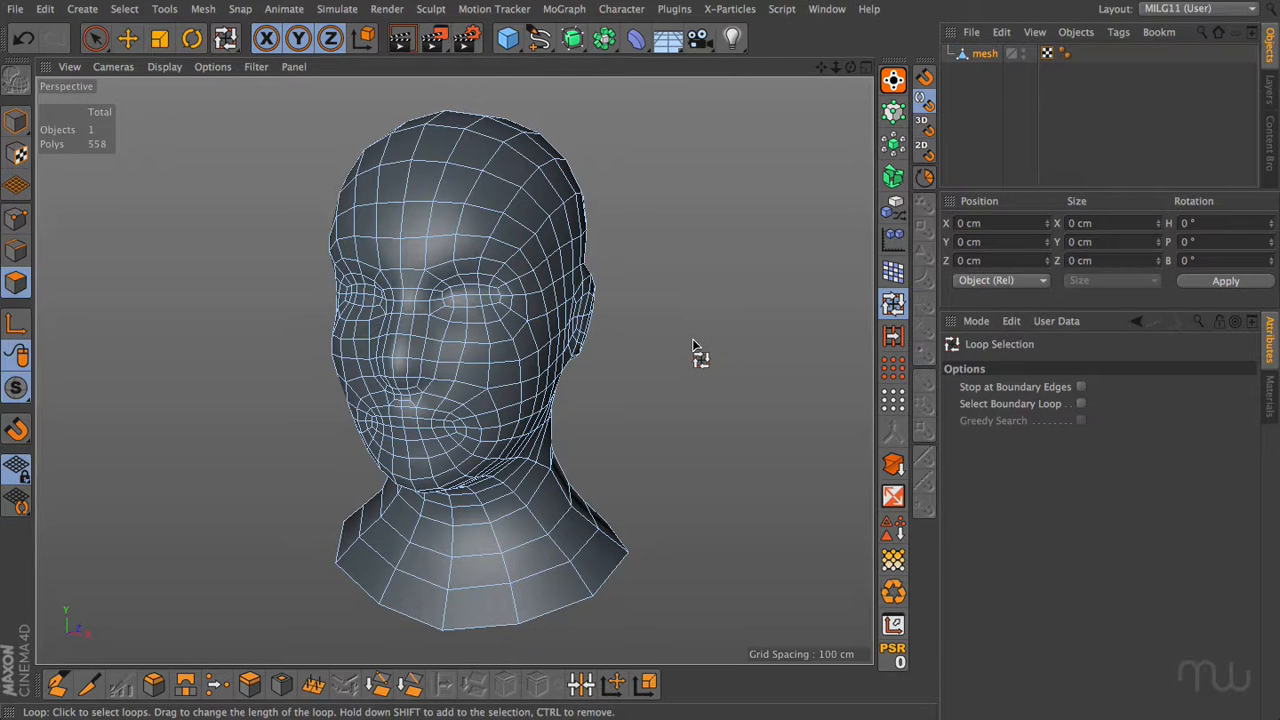
pyautogui.click(454, 309)
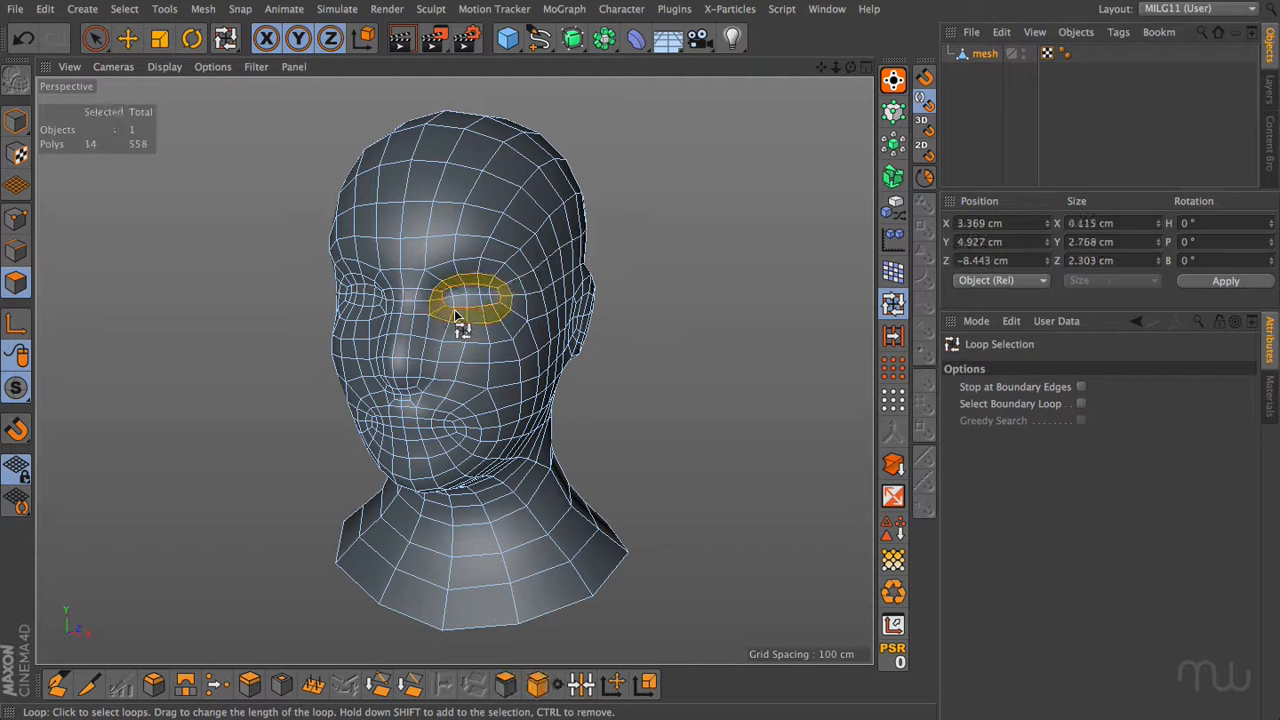
pyautogui.keyDown('shift'); pyautogui.click(366, 303); pyautogui.keyUp('shift')
pyautogui.keyDown('shift'); pyautogui.click(396, 274); pyautogui.keyUp('shift')
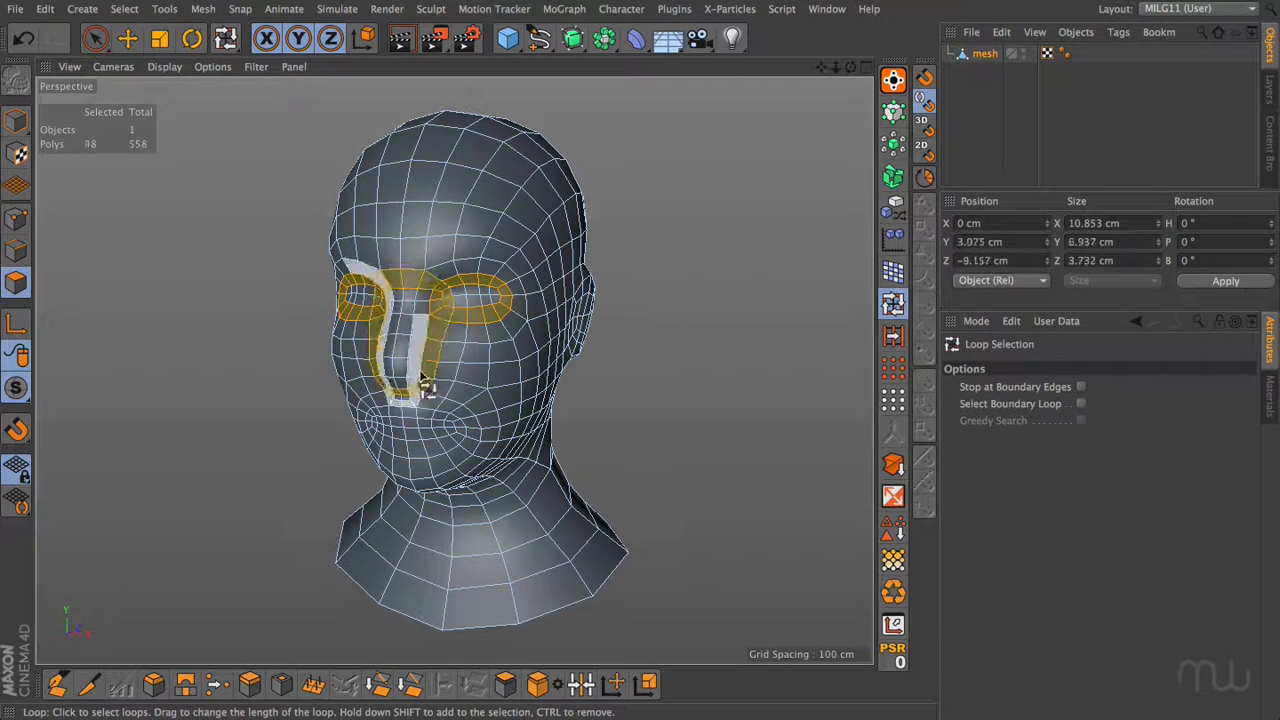
pyautogui.keyDown('shift'); pyautogui.click(440, 410); pyautogui.keyUp('shift')
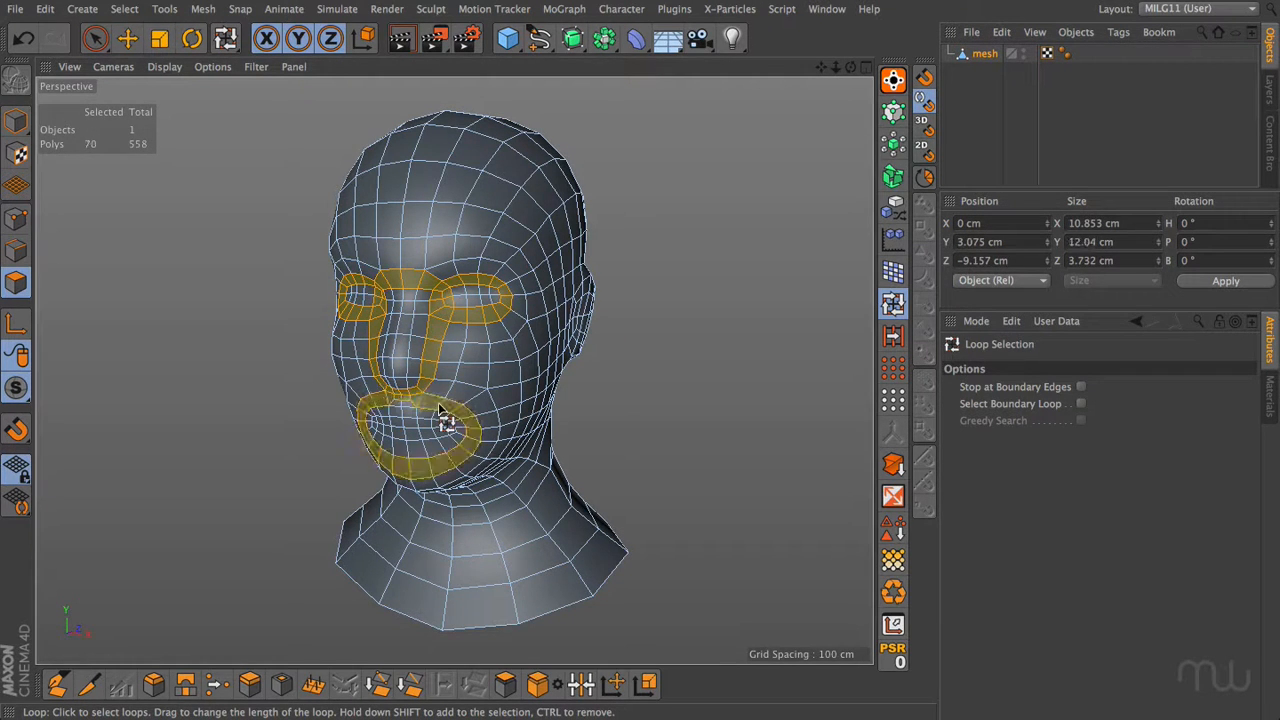
pyautogui.keyDown('shift'); pyautogui.click(583, 285); pyautogui.keyUp('shift')
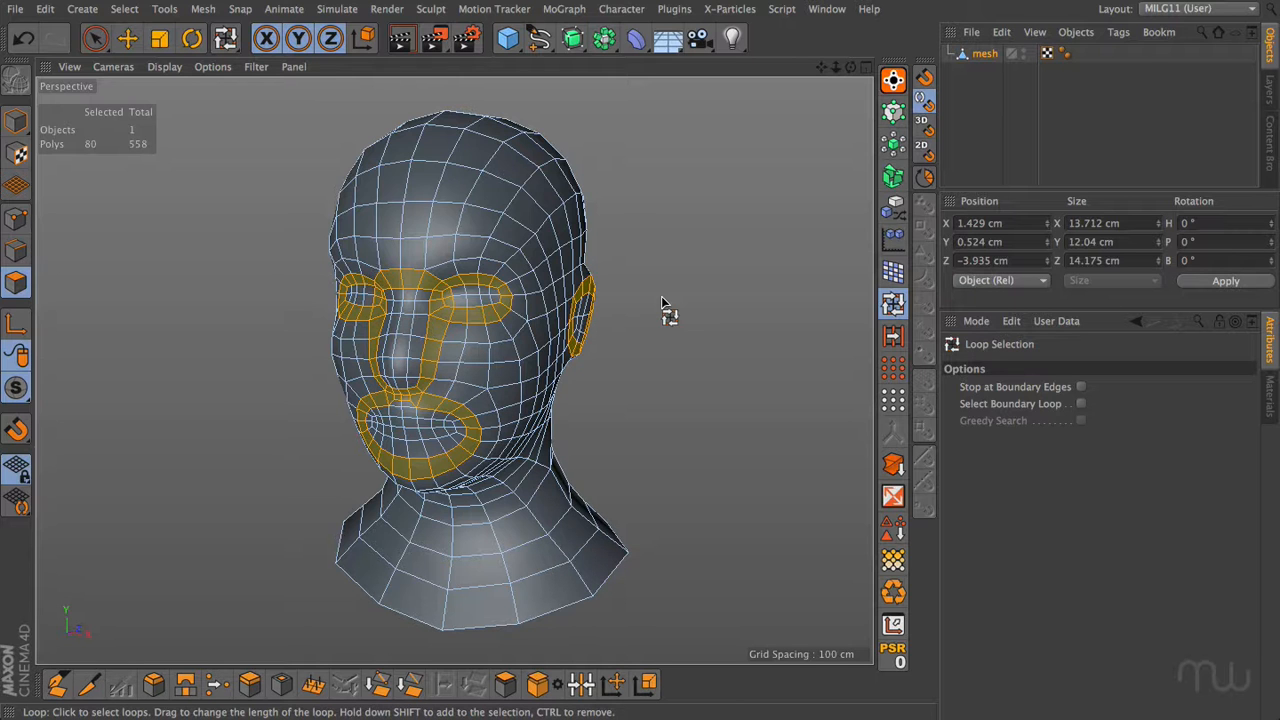
pyautogui.press('9')
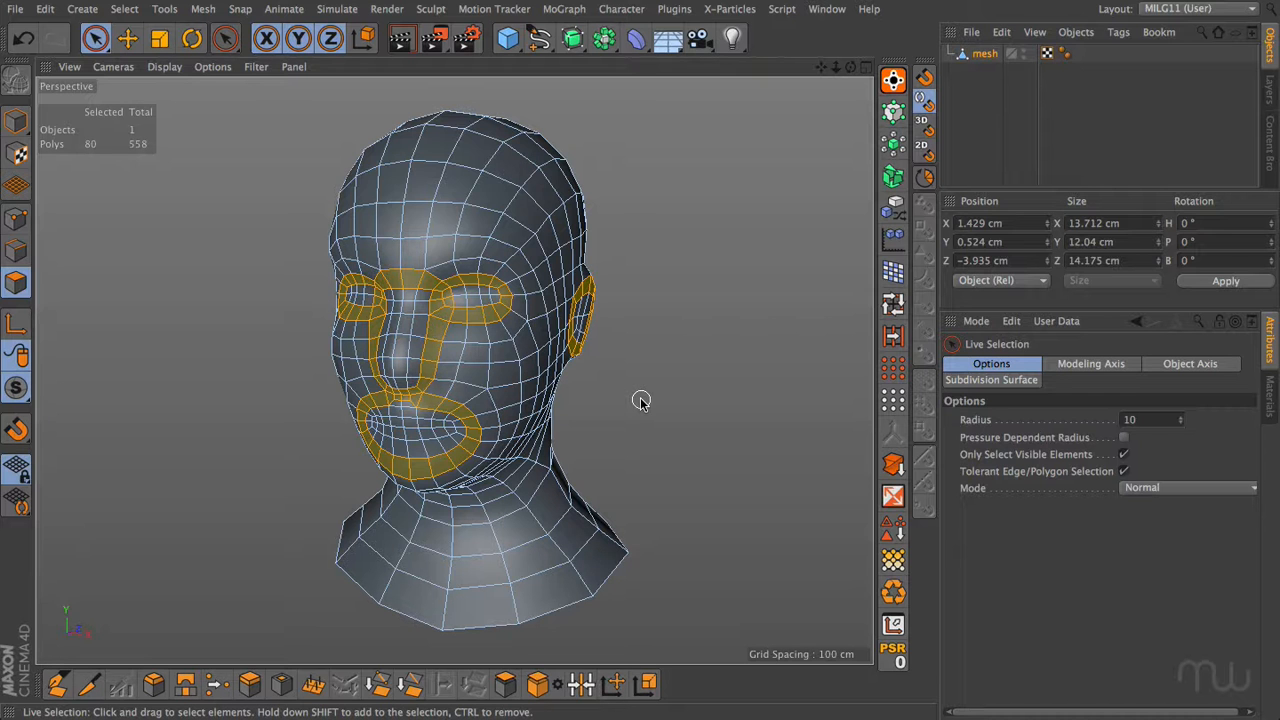
# Loop-select the horizontal band across the nose and cheeks, replacing it with the loop running from the temple past the eye to the jaw.
pyautogui.click(893, 303)
pyautogui.keyDown('alt'); pyautogui.moveTo(525, 368); pyautogui.dragTo(519, 370, button='middle'); pyautogui.keyUp('alt')
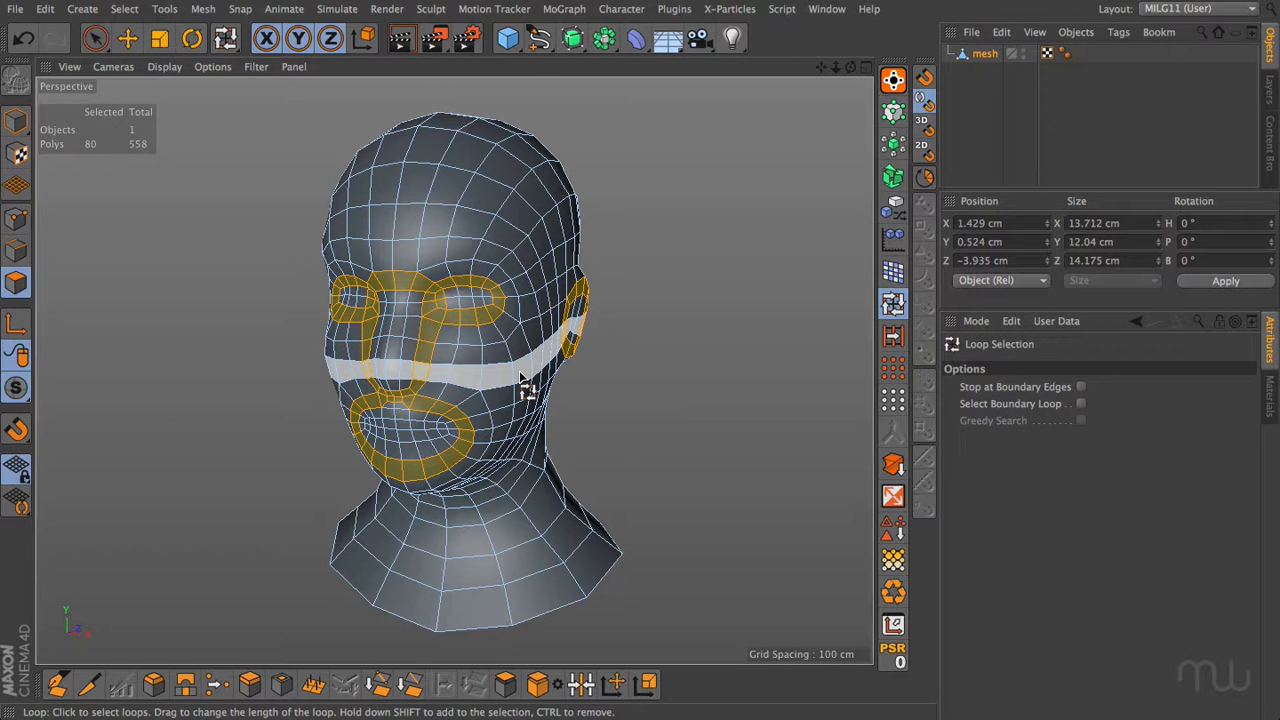
pyautogui.click(519, 370)
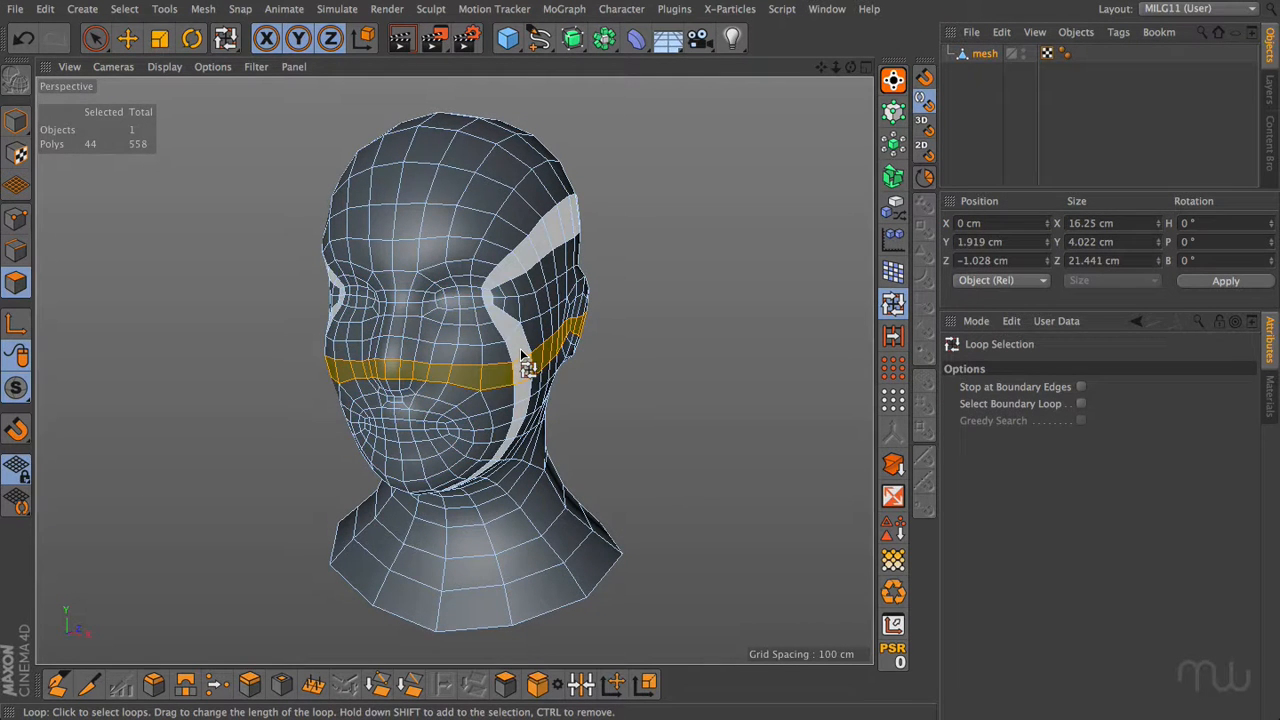
pyautogui.click(520, 352)
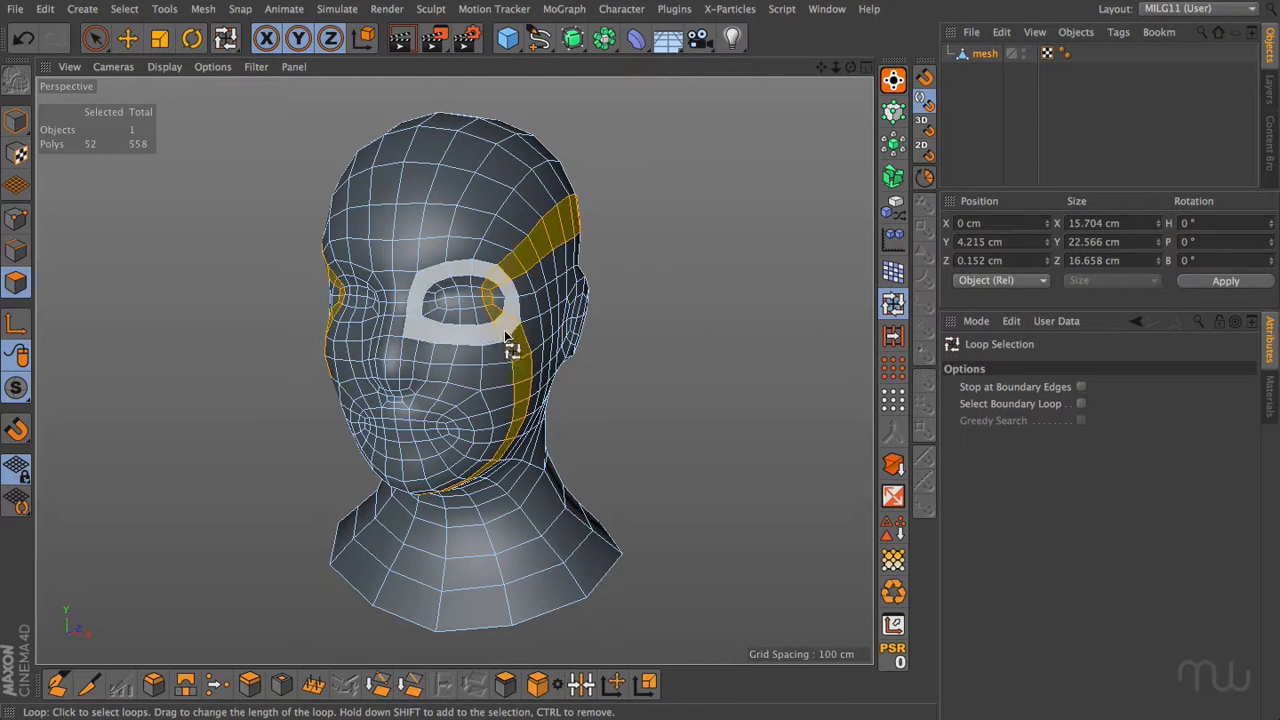
# Add the concentric polygon loops that frame the face from the forehead down to below the chin to the selection.
pyautogui.moveTo(496, 330); pyautogui.dragTo(383, 363)
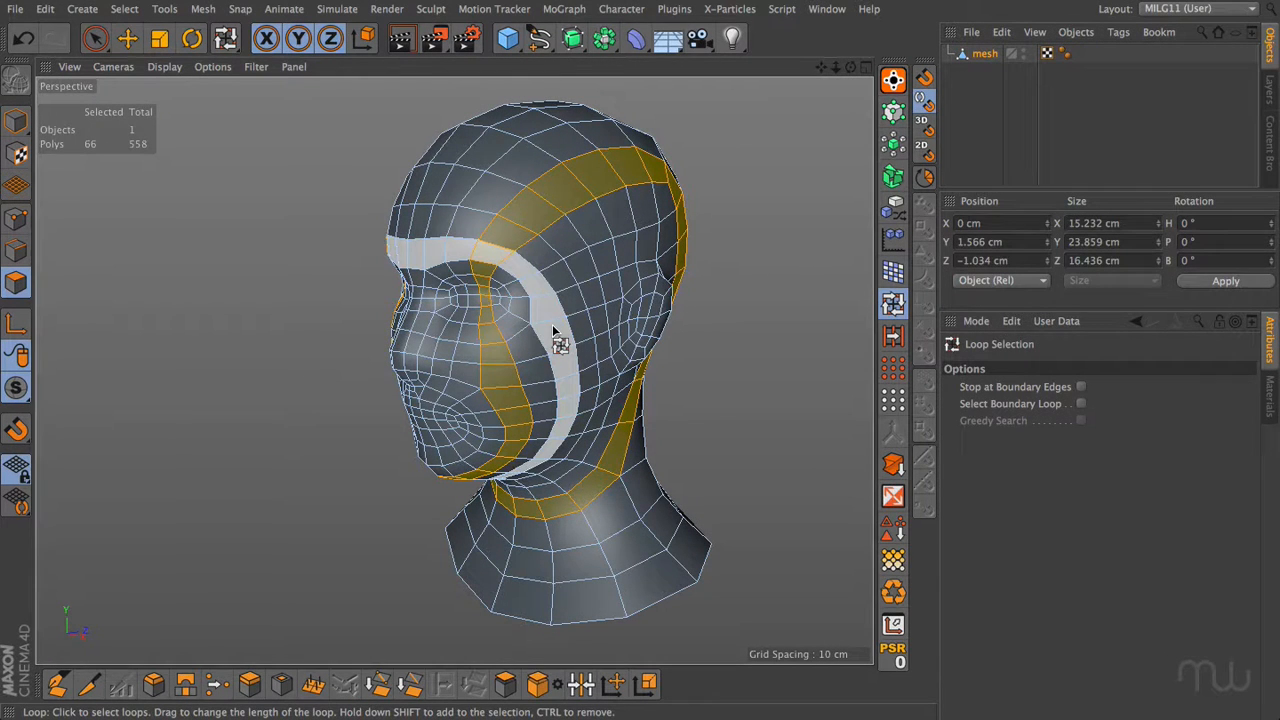
pyautogui.keyDown('shift'); pyautogui.click(580, 316); pyautogui.keyUp('shift')
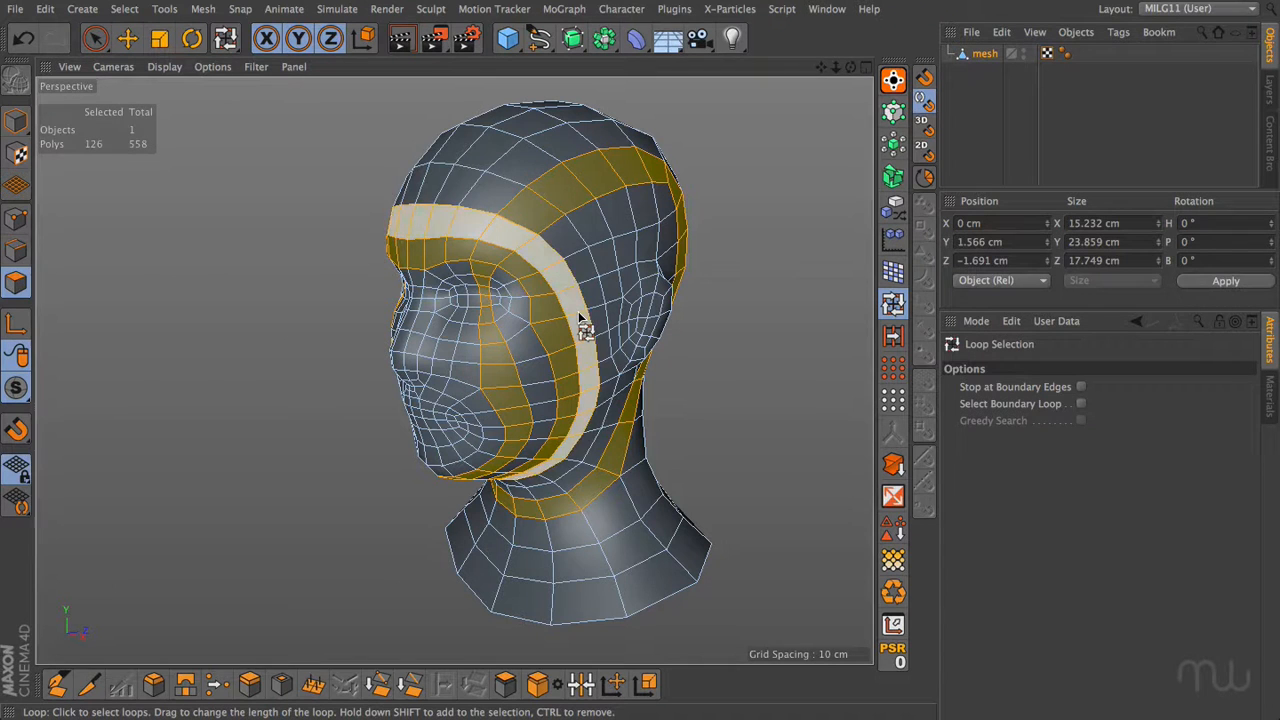
pyautogui.keyDown('shift'); pyautogui.click(591, 265); pyautogui.keyUp('shift')
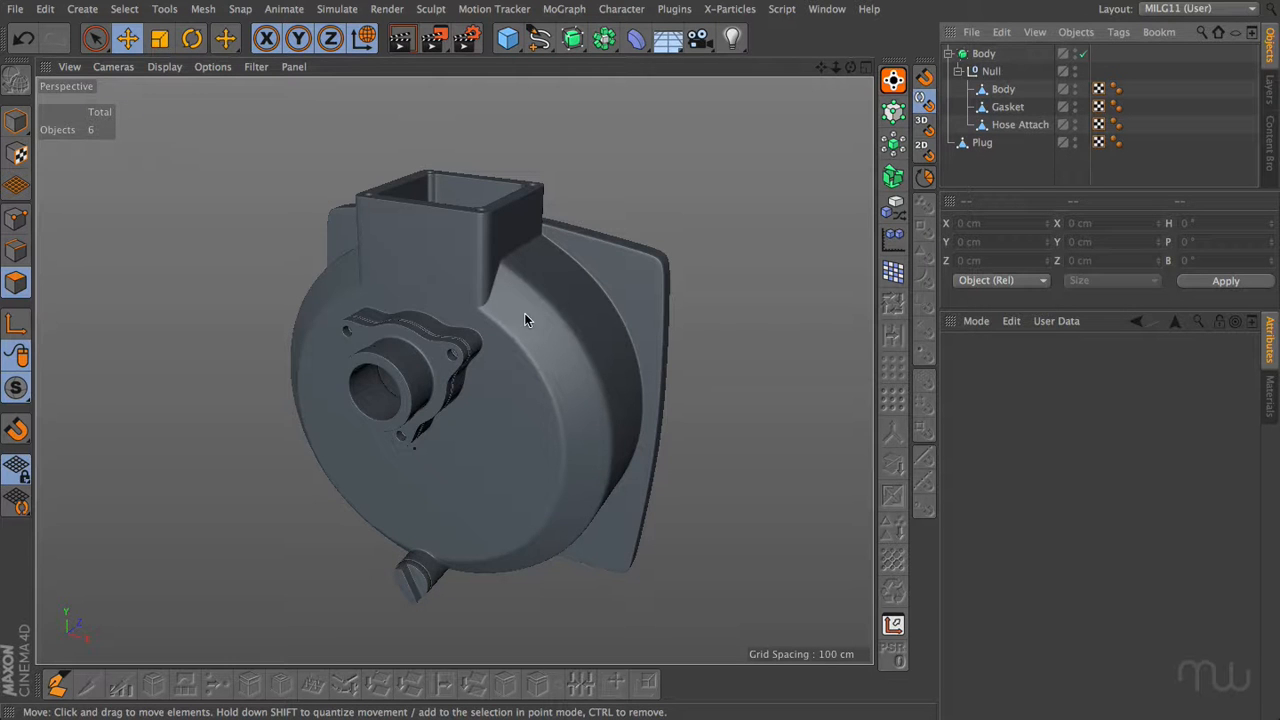
# Disable the Body subdivision surface and select the Body mesh under the Null to show its base polygons.
pyautogui.keyDown('alt'); pyautogui.moveTo(527, 285); pyautogui.dragTo(469, 294); pyautogui.keyUp('alt')
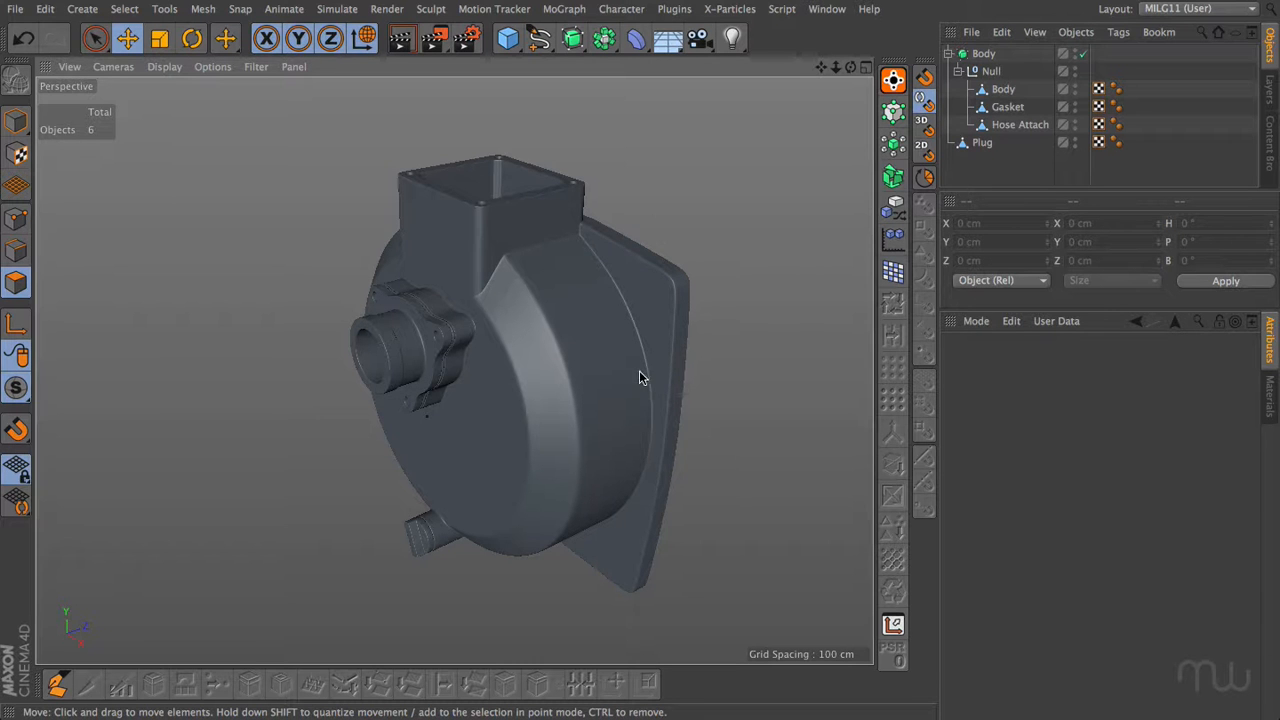
pyautogui.keyDown('alt'); pyautogui.moveTo(449, 337); pyautogui.dragTo(517, 318); pyautogui.keyUp('alt')
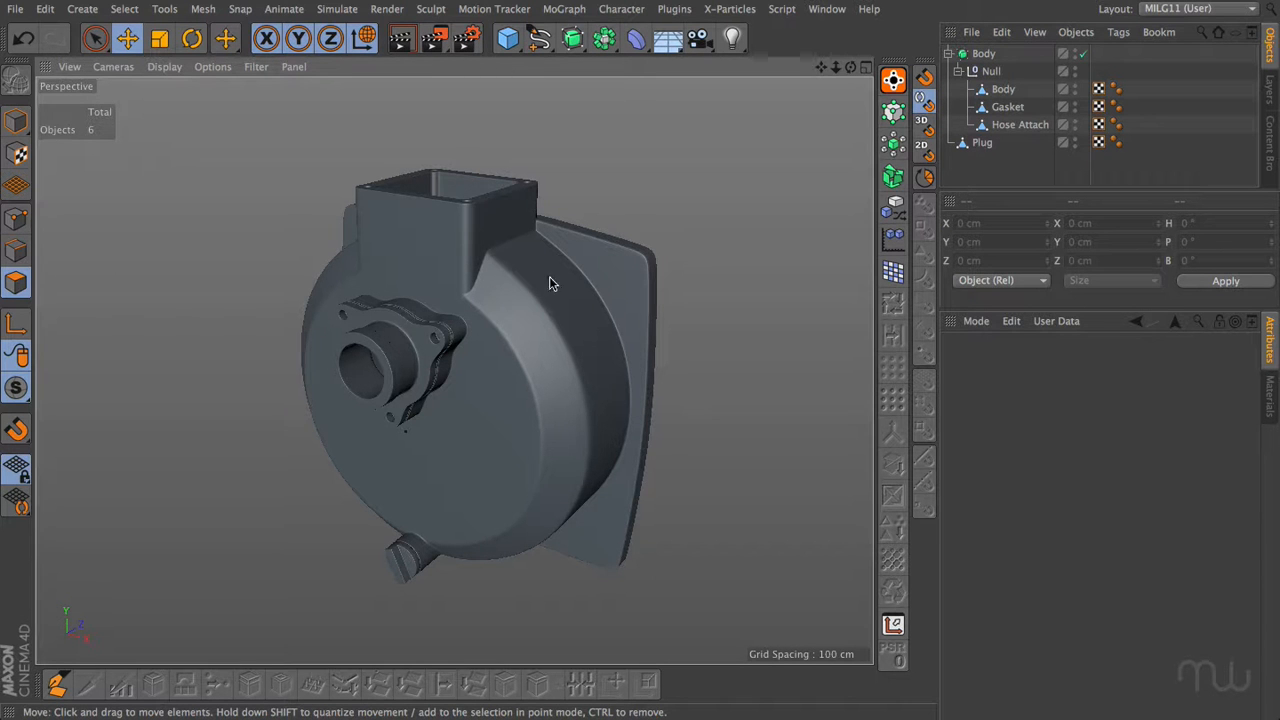
pyautogui.click(1083, 54)
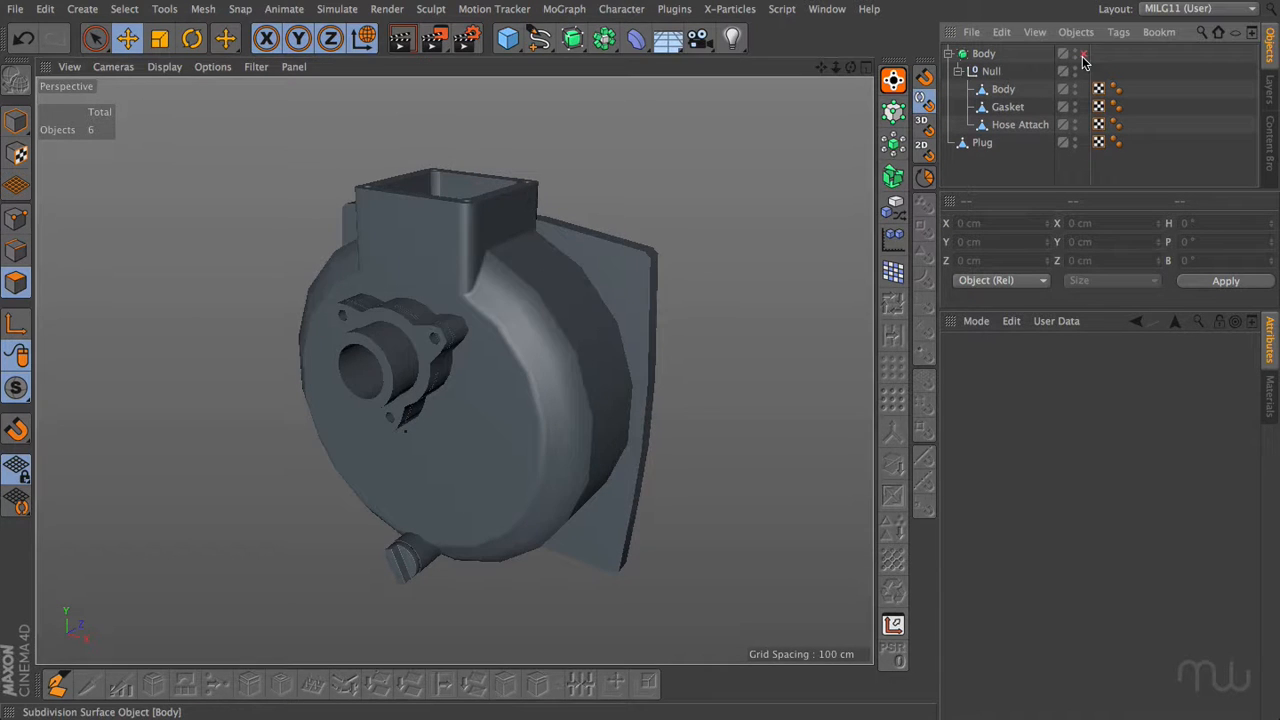
pyautogui.click(1003, 89)
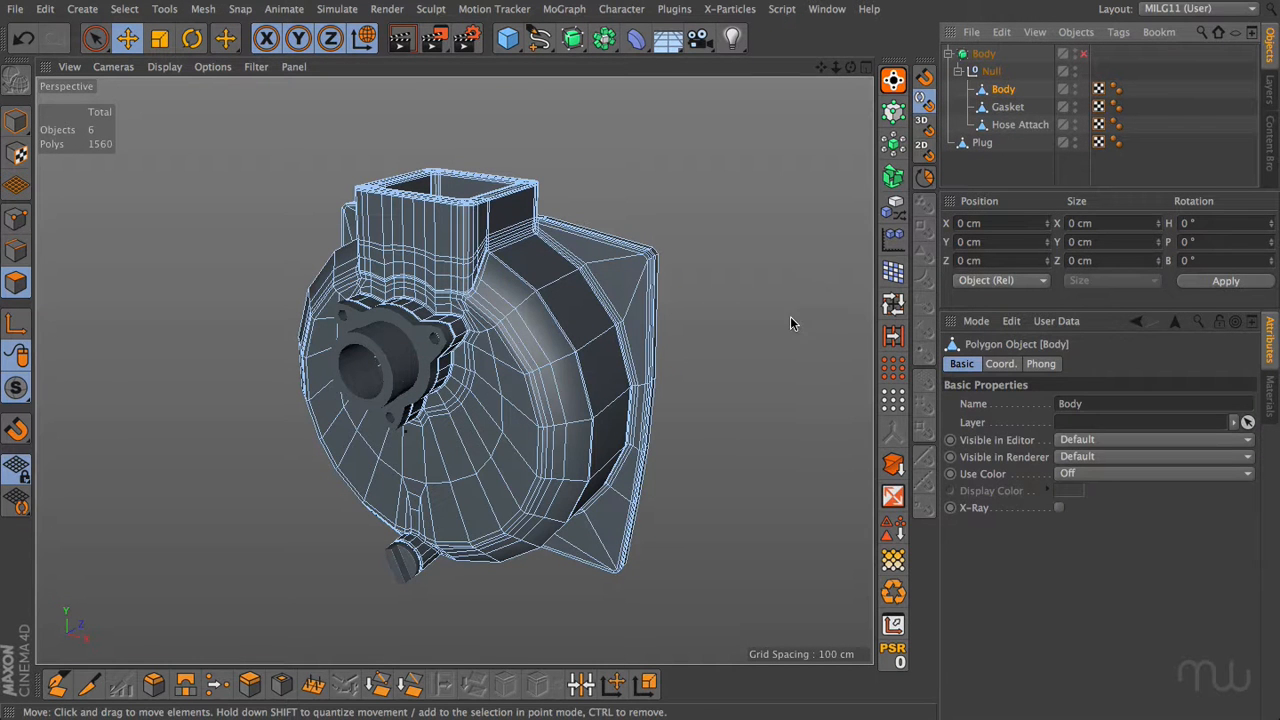
# Loop-select the ring around the hose flange and the loop crossing the square neck and back plate, and clear the selection.
pyautogui.click(893, 303)
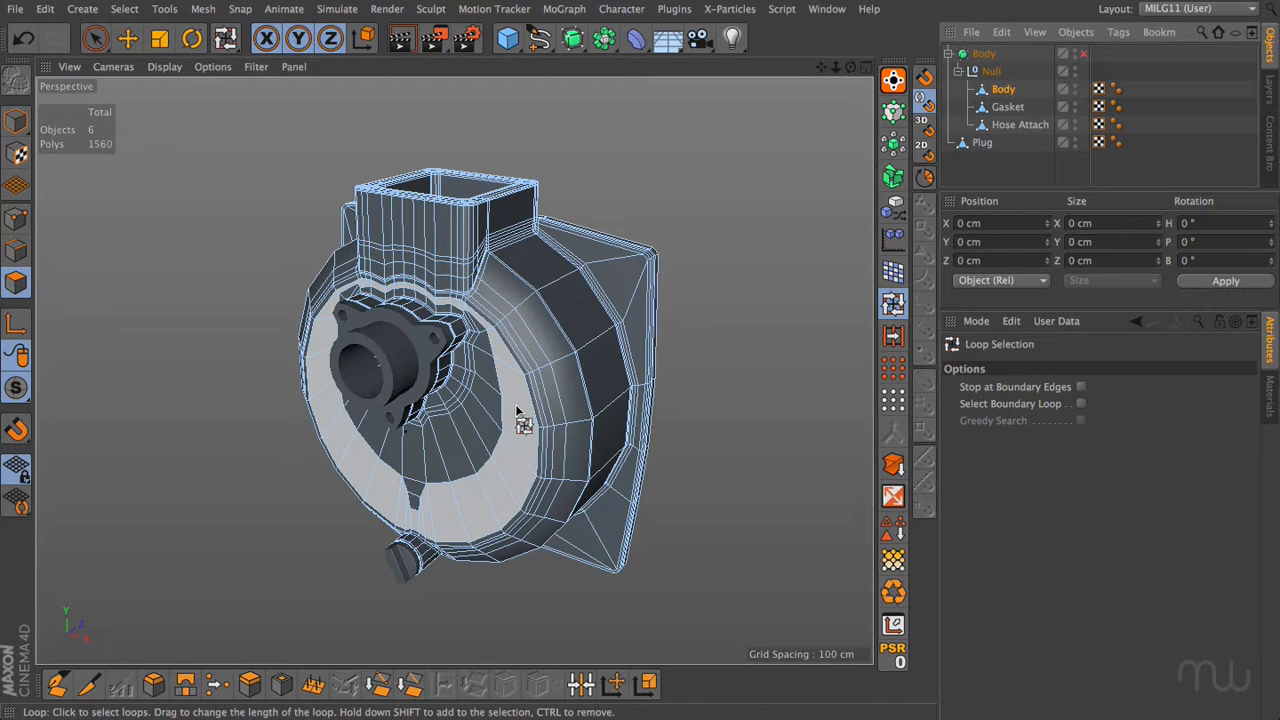
pyautogui.moveTo(493, 401); pyautogui.dragTo(493, 400)
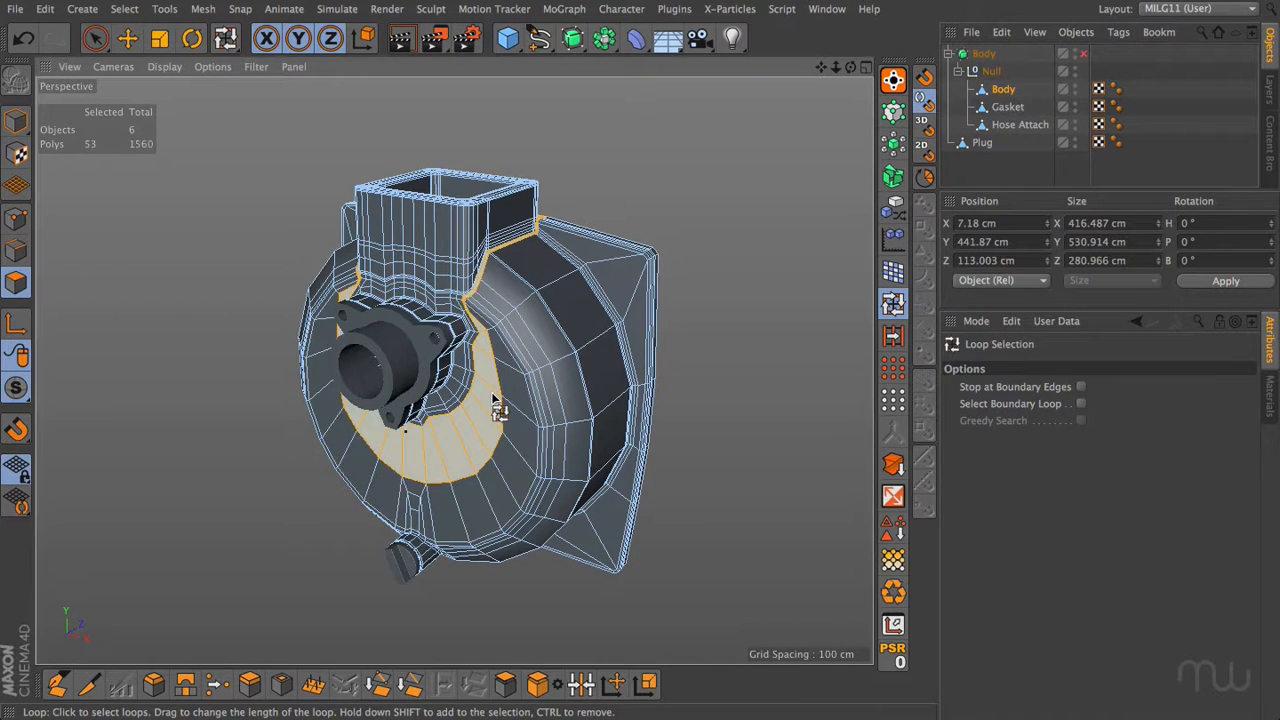
pyautogui.click(471, 286)
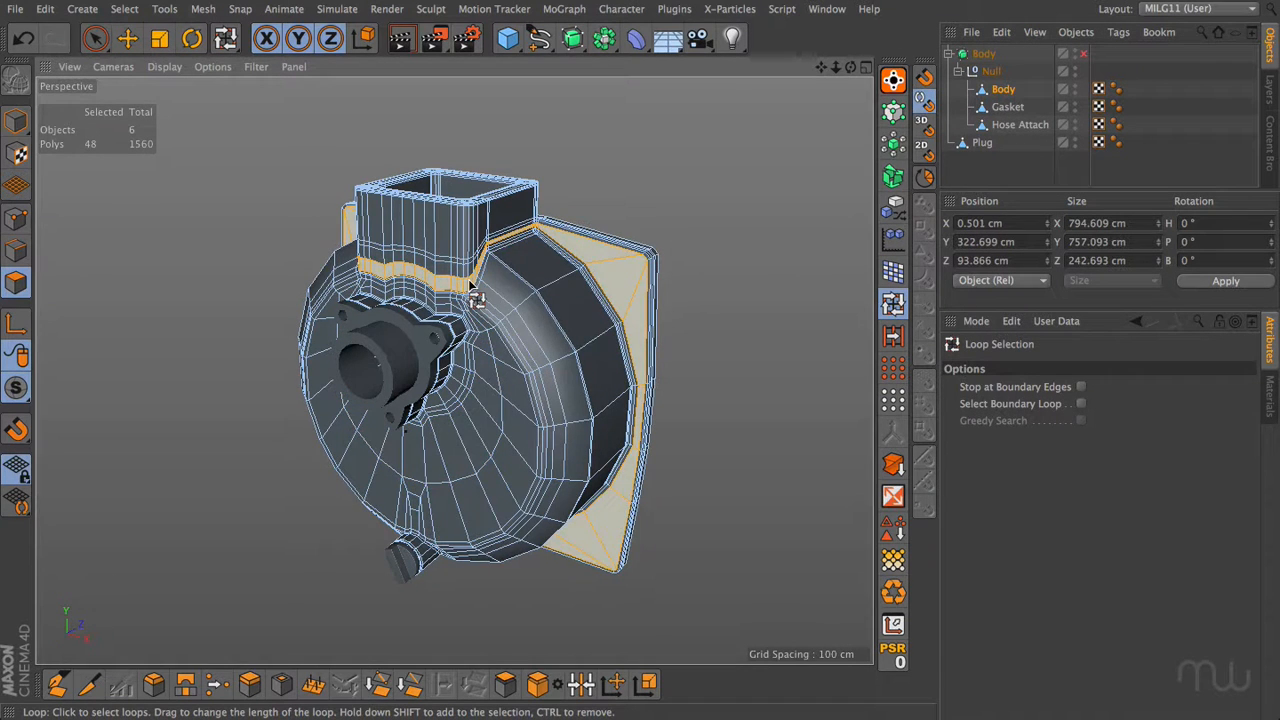
pyautogui.keyDown('alt'); pyautogui.moveTo(475, 298); pyautogui.dragTo(462, 355); pyautogui.keyUp('alt')
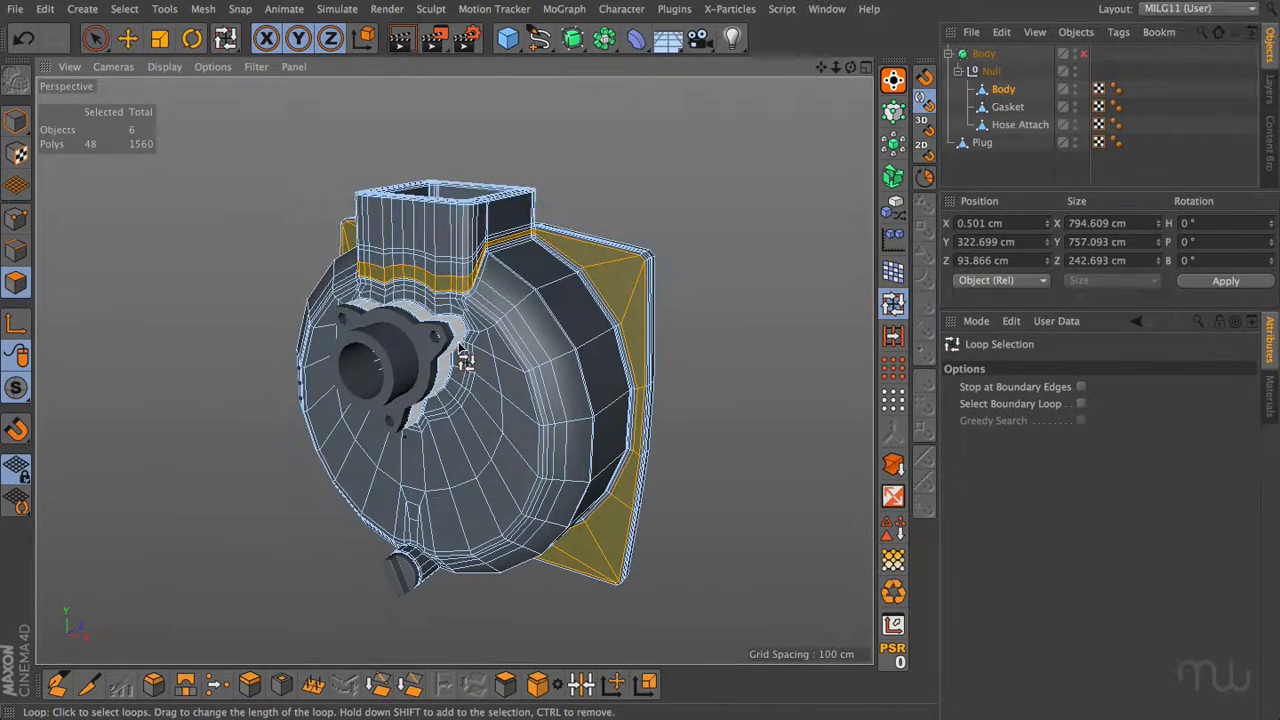
pyautogui.press('e')
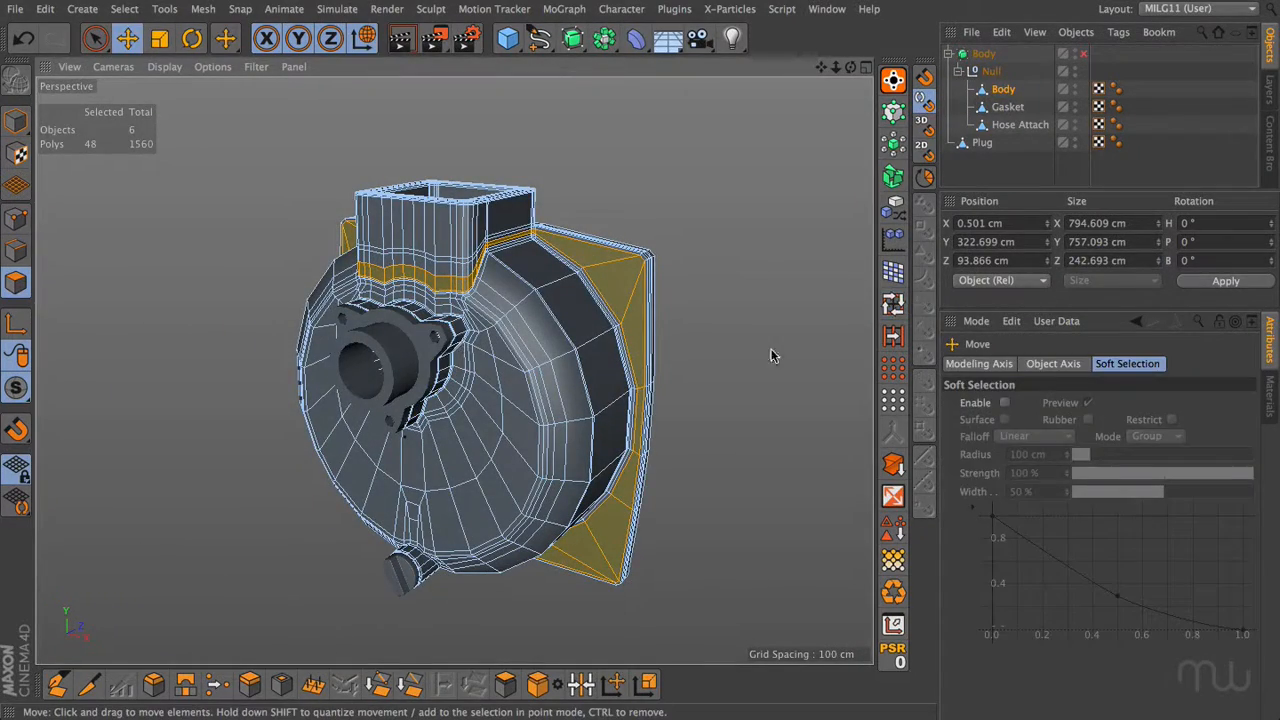
pyautogui.click(710, 333)
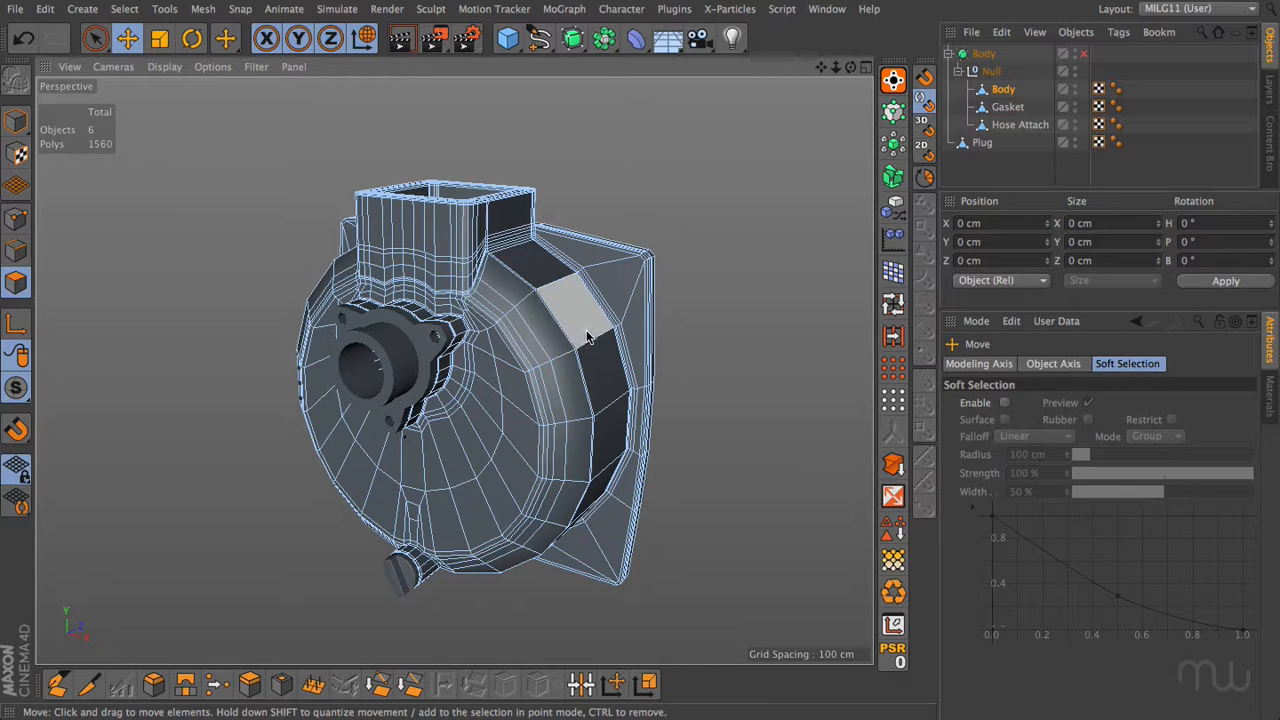
# Inspect the housing's rounded rim polygons and loop-select the narrow strip around the slot above the drain plug.
pyautogui.scroll(5, 562, 360)
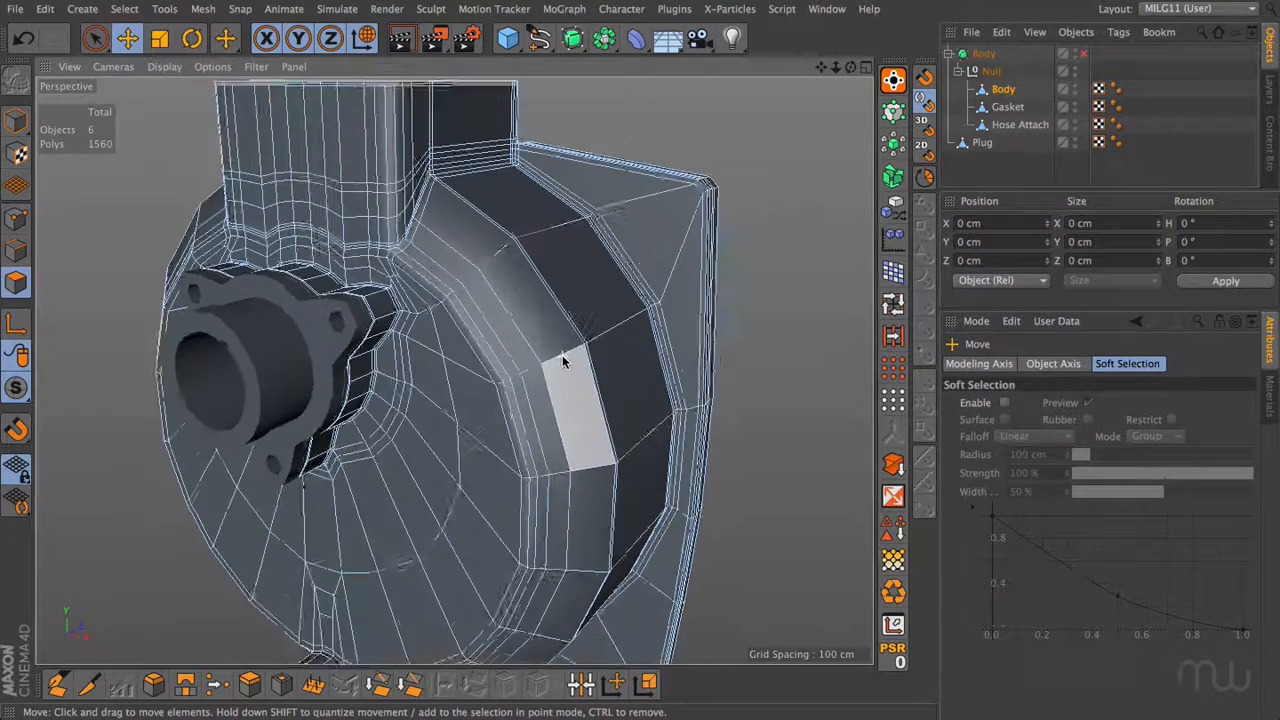
pyautogui.keyDown('alt'); pyautogui.moveTo(565, 384); pyautogui.dragTo(524, 362); pyautogui.keyUp('alt')
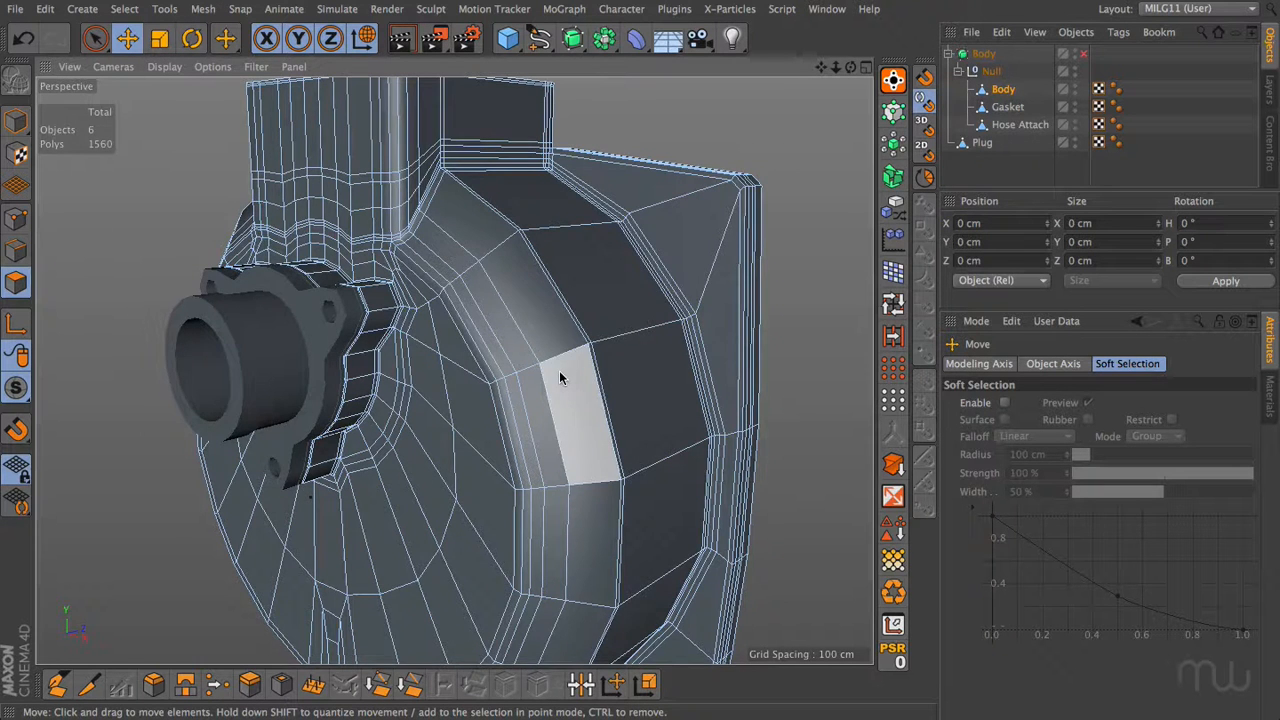
pyautogui.scroll(-3, 558, 374)
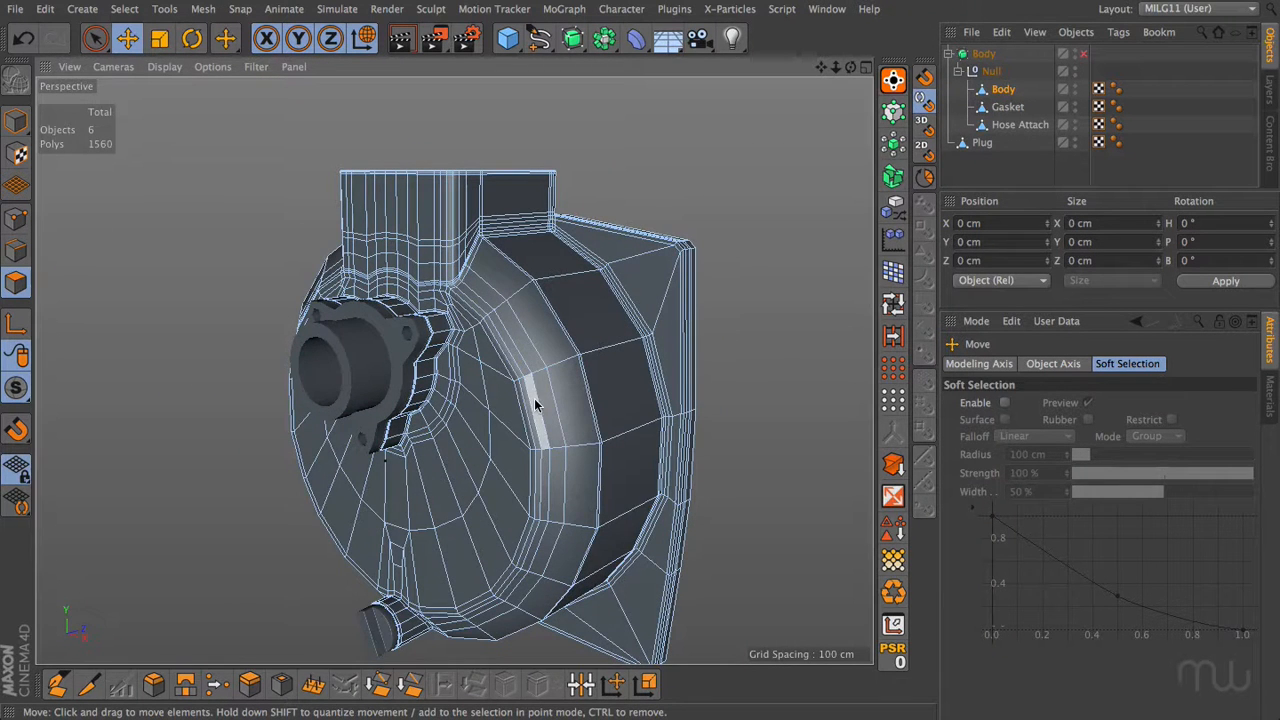
pyautogui.keyDown('alt'); pyautogui.moveTo(494, 399); pyautogui.dragTo(543, 429); pyautogui.keyUp('alt')
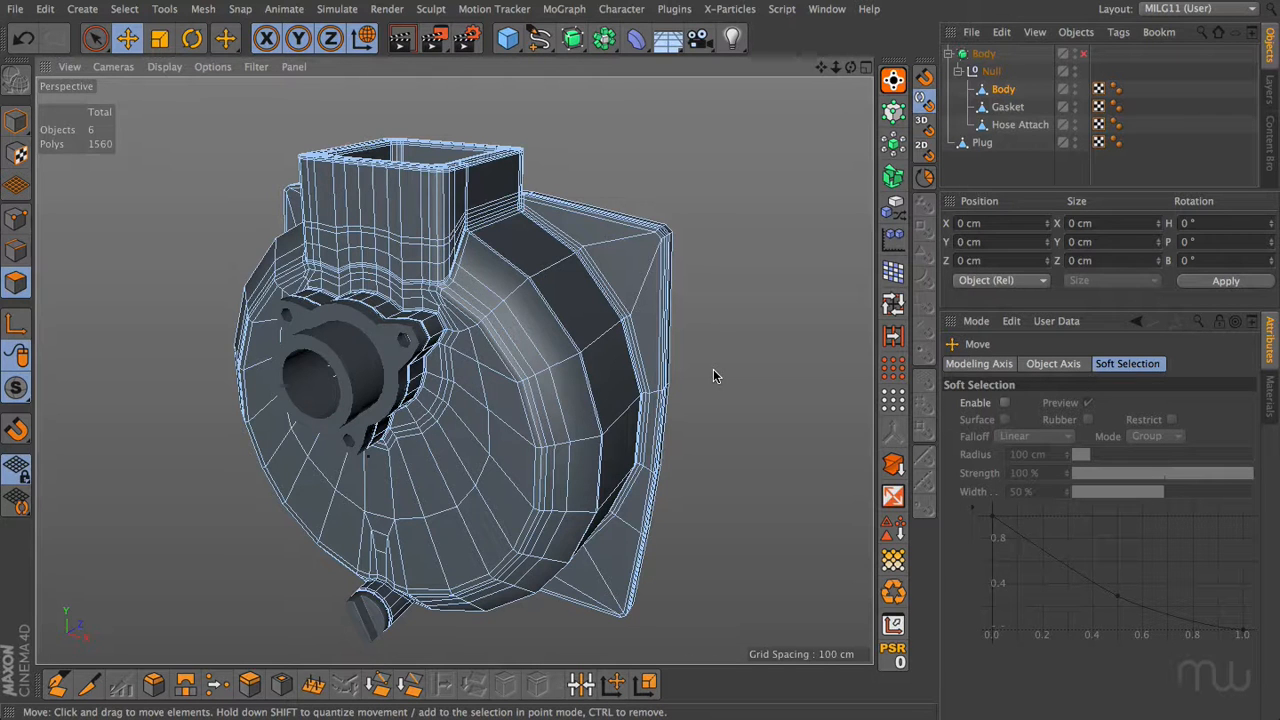
pyautogui.keyDown('alt'); pyautogui.moveTo(713, 371); pyautogui.dragTo(451, 366); pyautogui.keyUp('alt')
pyautogui.keyDown('alt'); pyautogui.moveTo(449, 491); pyautogui.dragTo(612, 441); pyautogui.keyUp('alt')
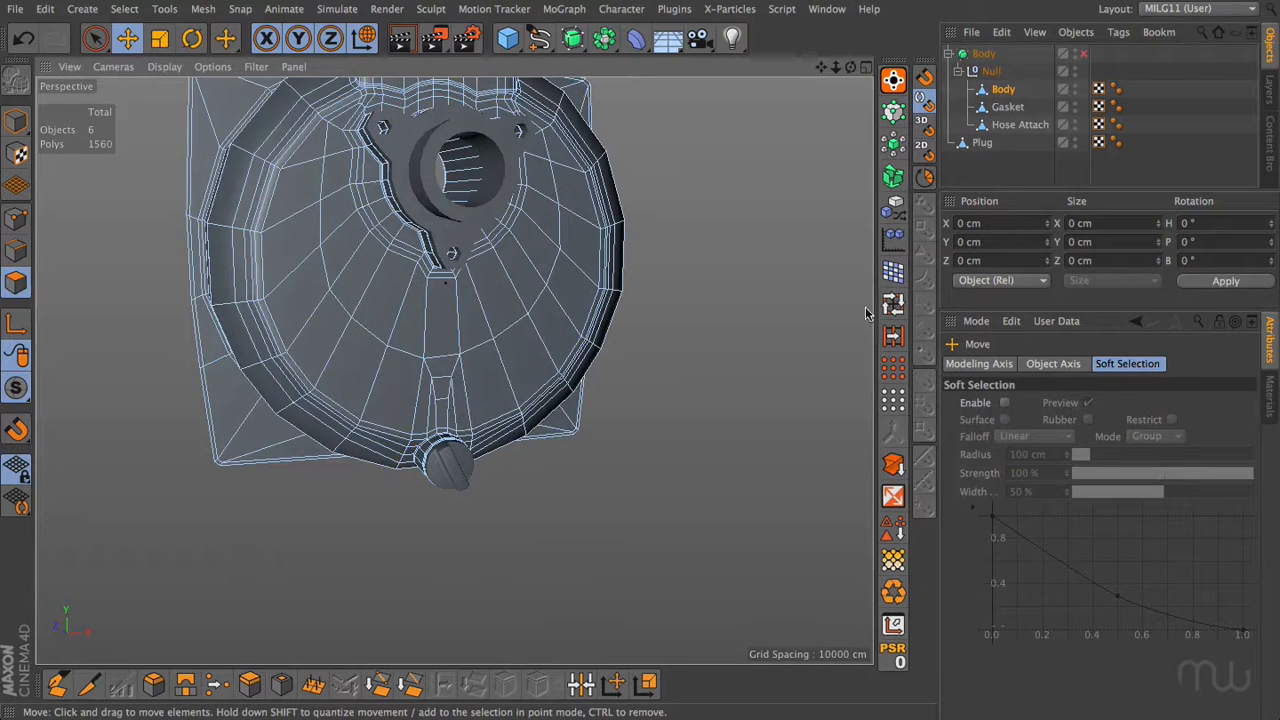
pyautogui.click(893, 303)
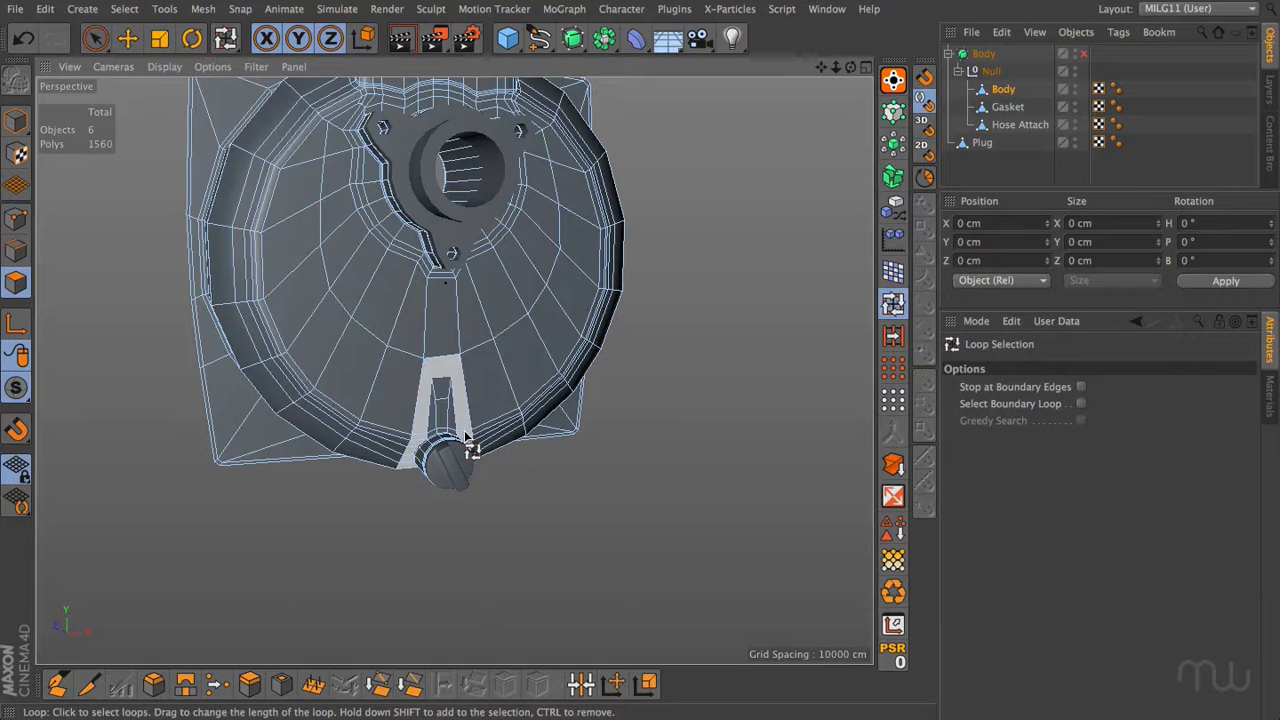
pyautogui.moveTo(464, 430); pyautogui.dragTo(453, 432)
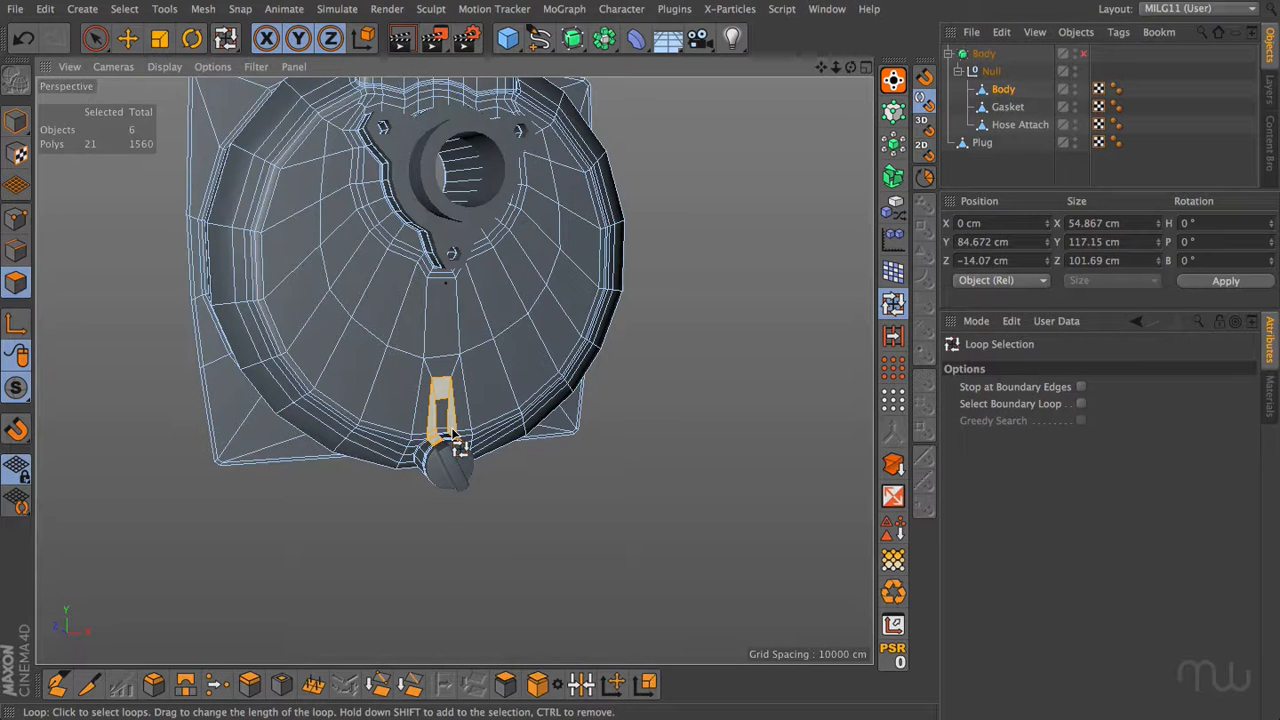
# Loop-select the polygon ring around the hose flange and examine its path around the neck and the back of the housing.
pyautogui.click(450, 341)
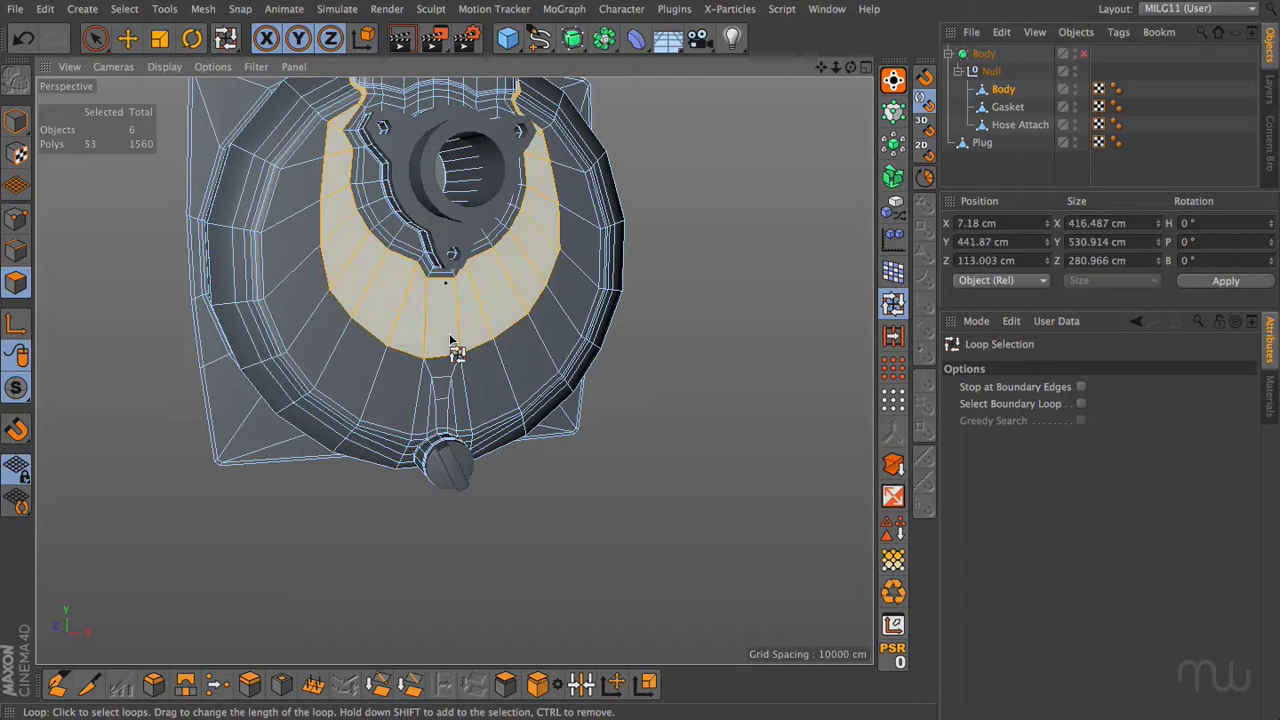
pyautogui.keyDown('alt'); pyautogui.moveTo(450, 341); pyautogui.dragTo(660, 190); pyautogui.keyUp('alt')
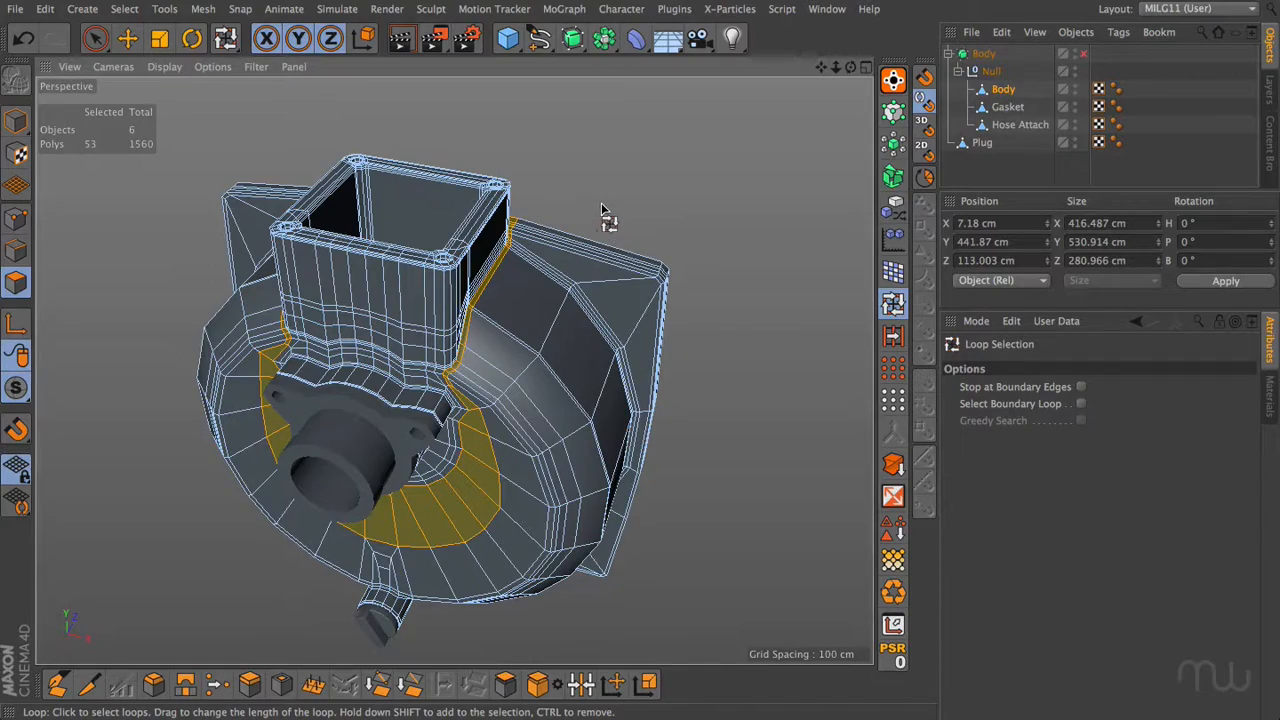
pyautogui.keyDown('alt'); pyautogui.moveTo(557, 211); pyautogui.dragTo(227, 192); pyautogui.keyUp('alt')
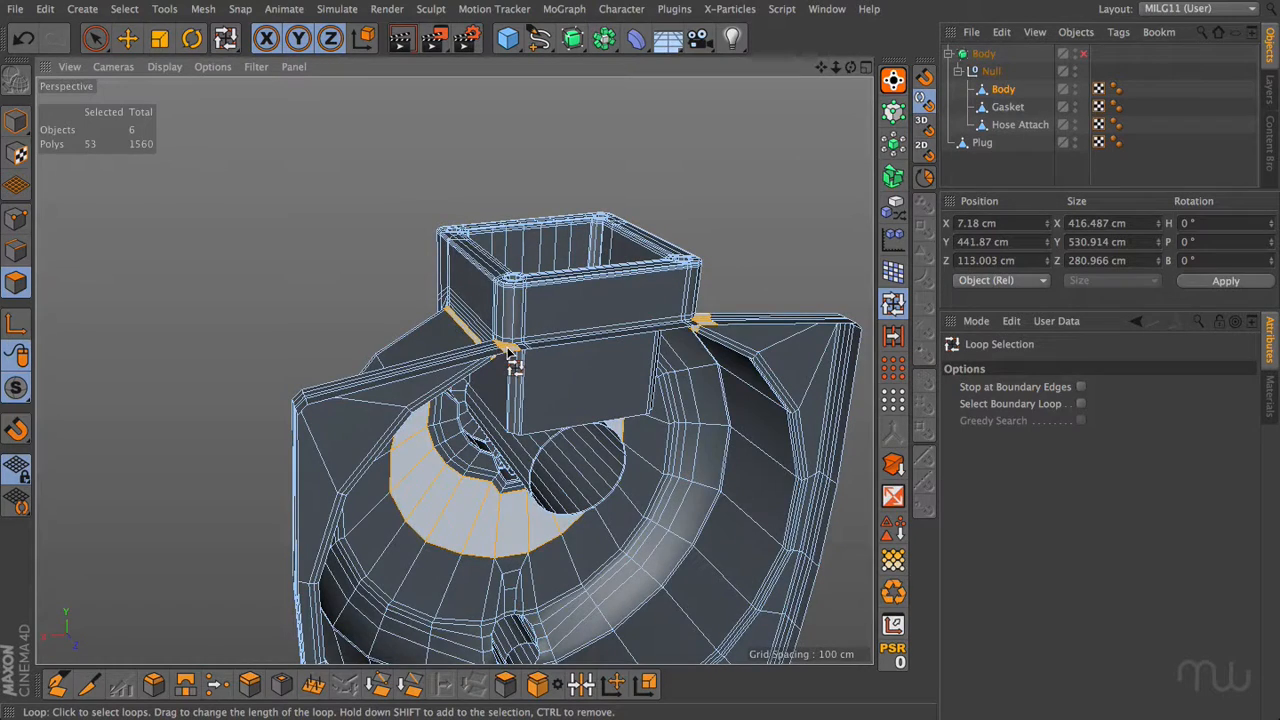
pyautogui.keyDown('alt'); pyautogui.moveTo(752, 249); pyautogui.dragTo(711, 126); pyautogui.keyUp('alt')
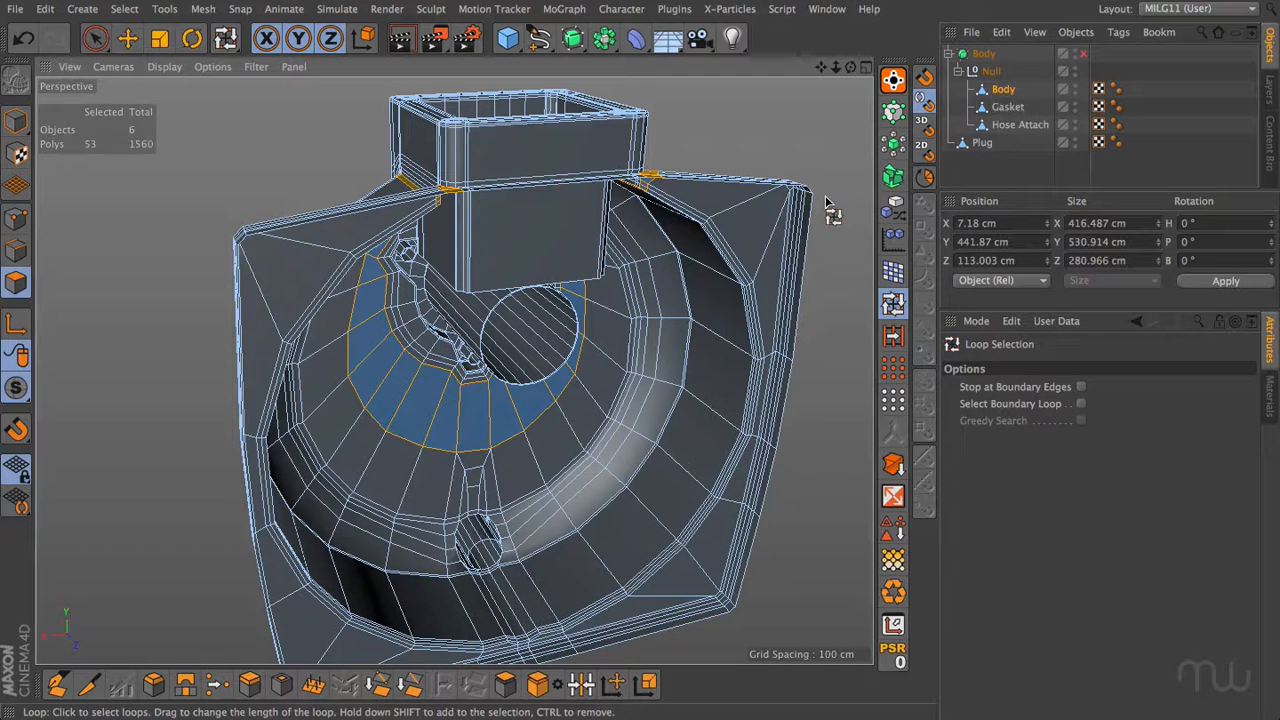
pyautogui.keyDown('alt'); pyautogui.moveTo(823, 229); pyautogui.dragTo(690, 252); pyautogui.keyUp('alt')
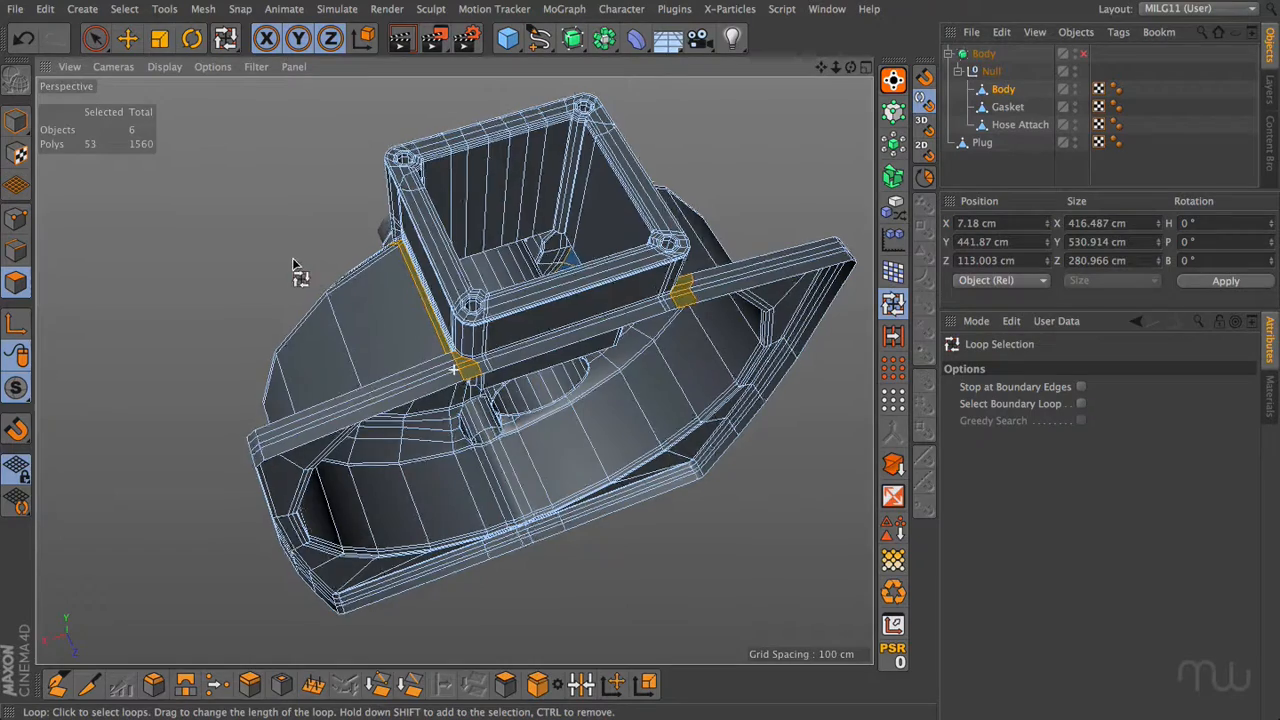
pyautogui.keyDown('alt'); pyautogui.moveTo(297, 272); pyautogui.dragTo(617, 181); pyautogui.keyUp('alt')
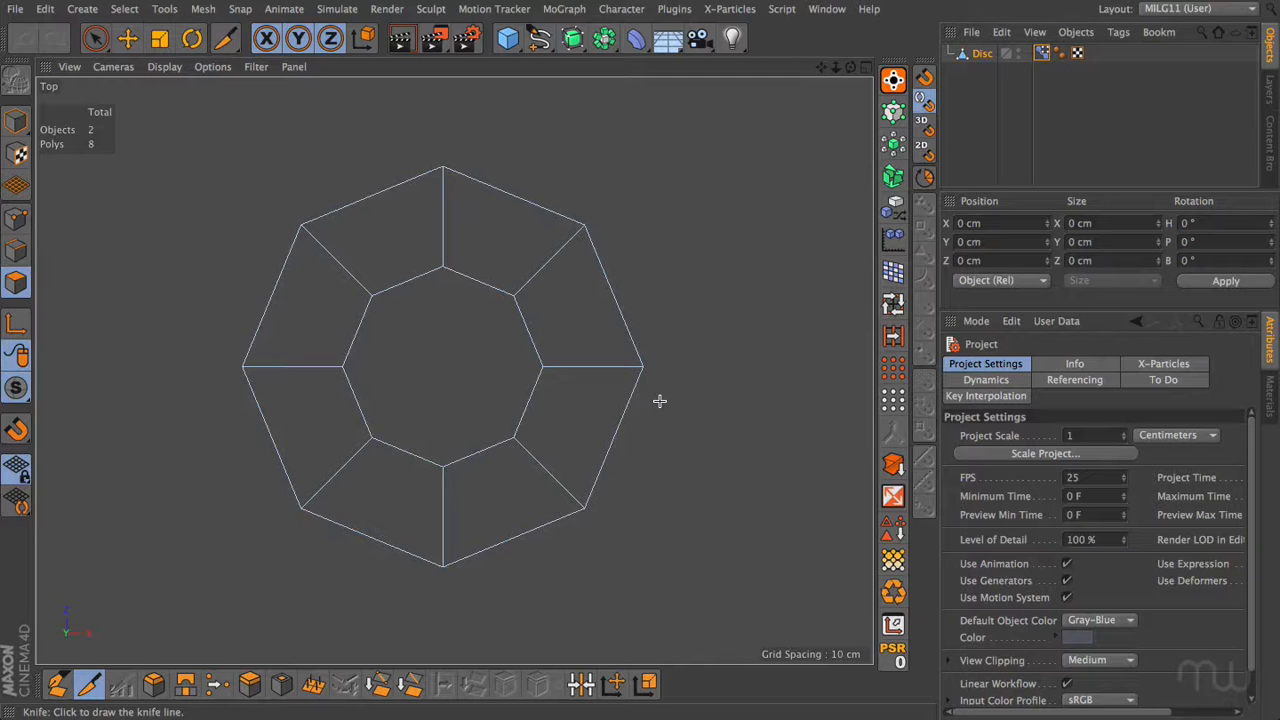
# Loop-select the disc's ring of polygons, and in edge mode ring-select the eight spoke edges.
pyautogui.click(893, 304)
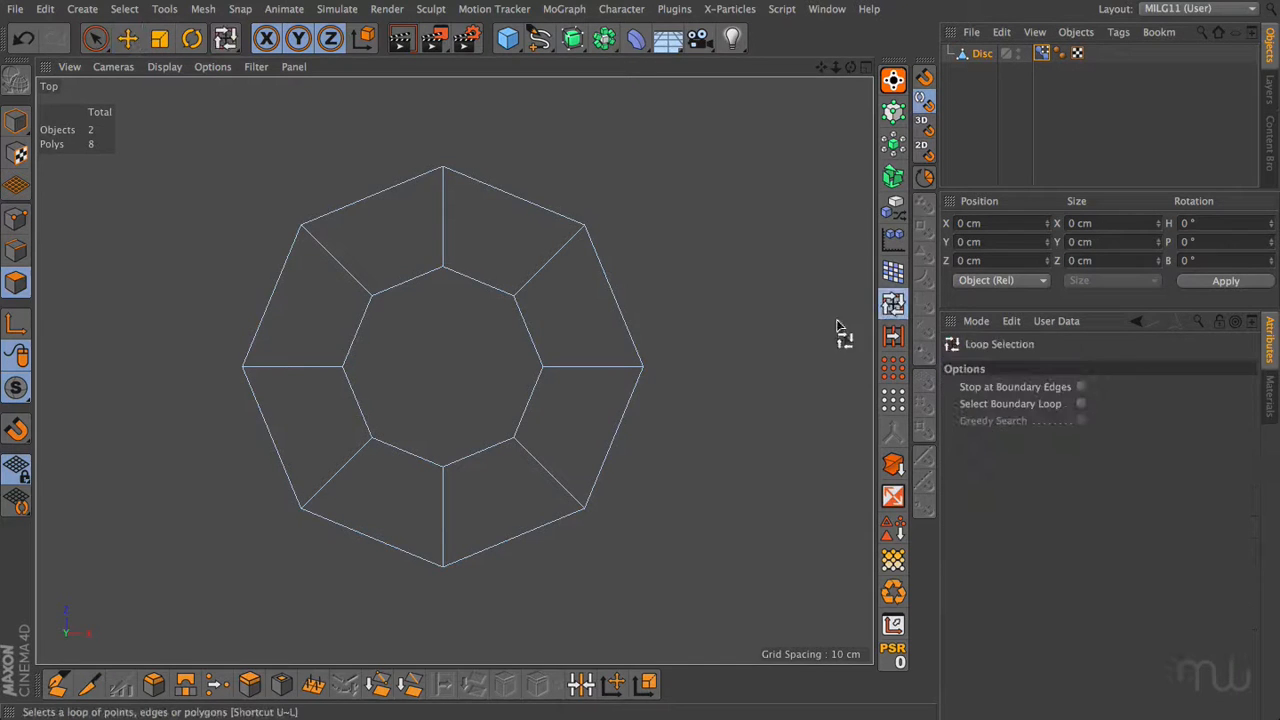
pyautogui.click(617, 377)
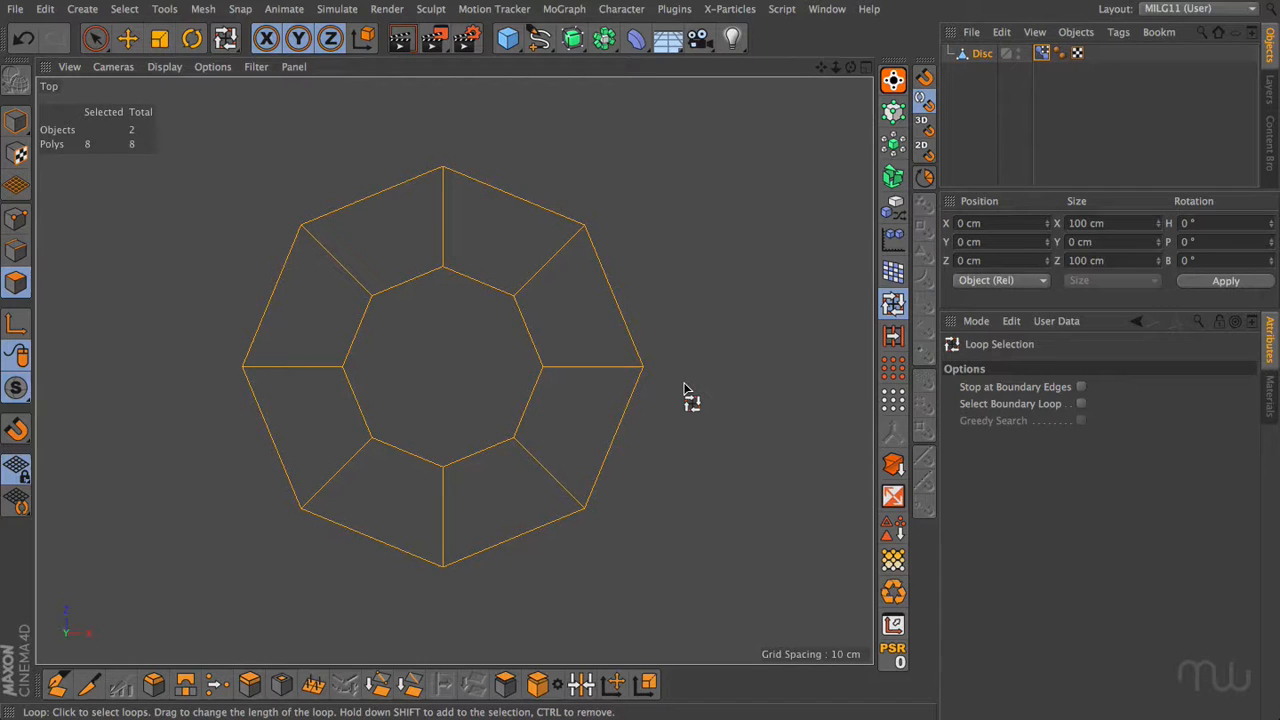
pyautogui.press('Return')
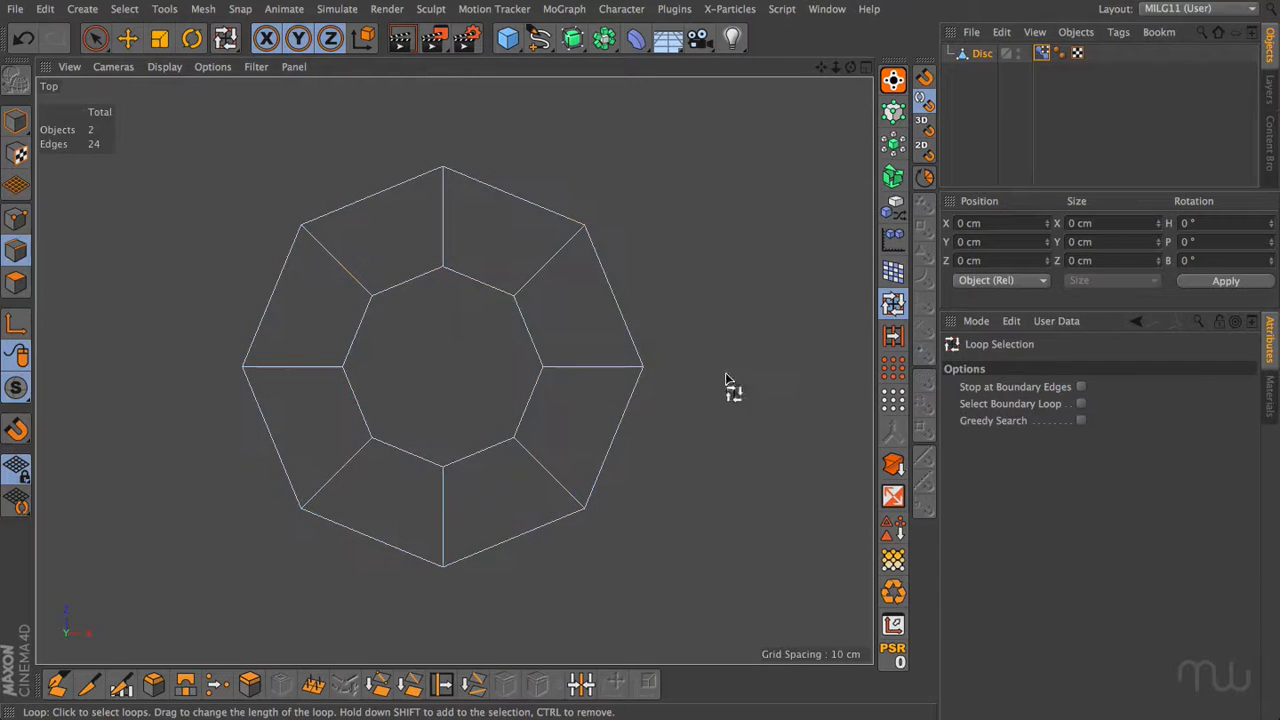
pyautogui.click(891, 338)
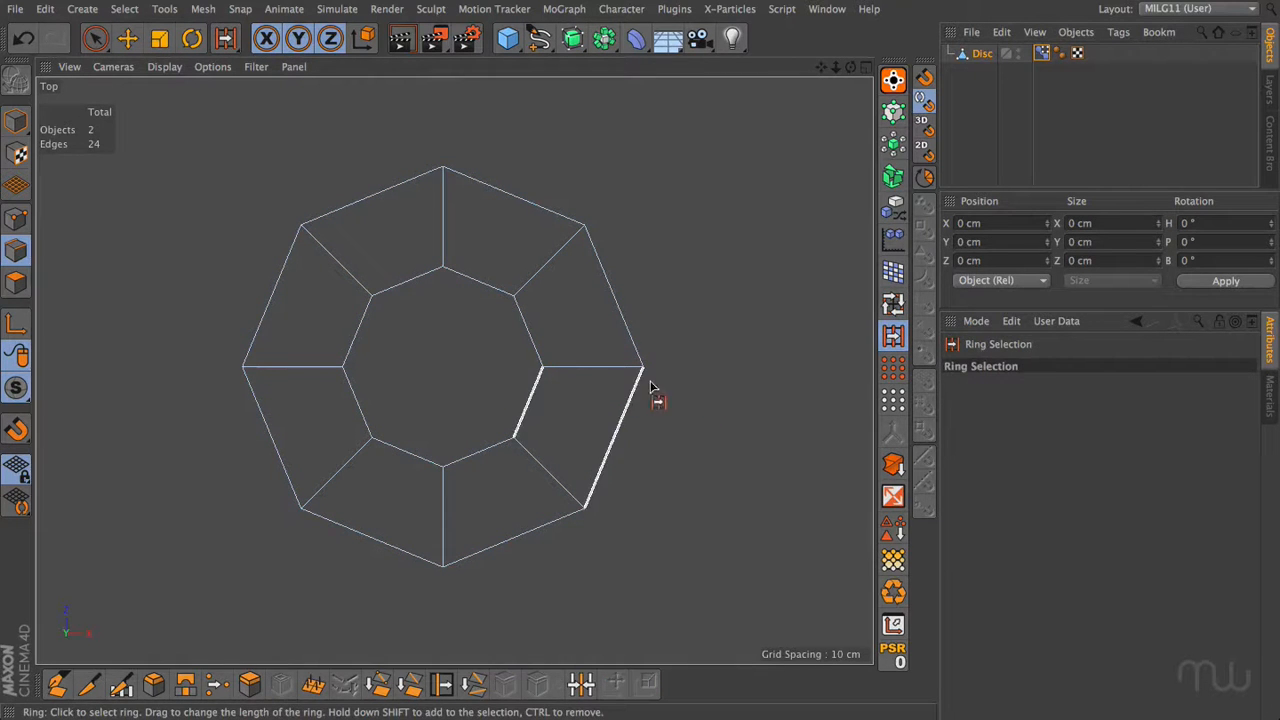
pyautogui.click(604, 375)
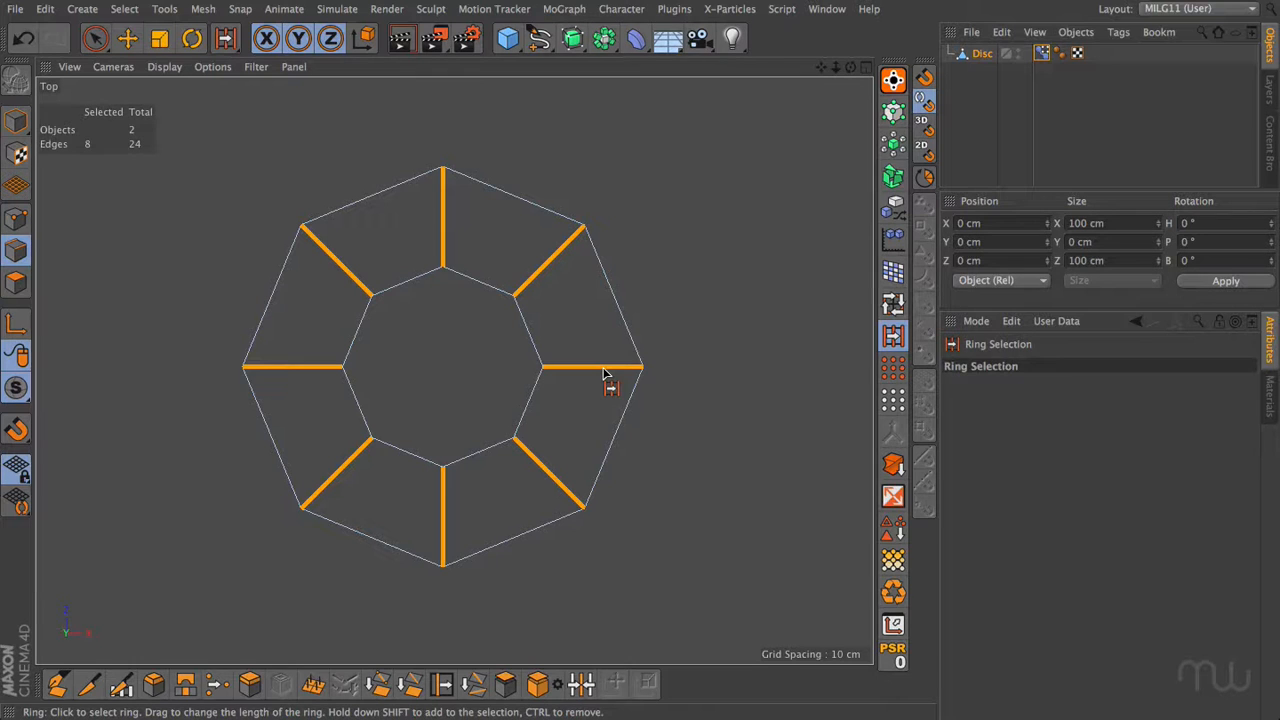
# Loop-select the disc's outer boundary edges and add the inner boundary edge loop to the selection.
pyautogui.press('e')
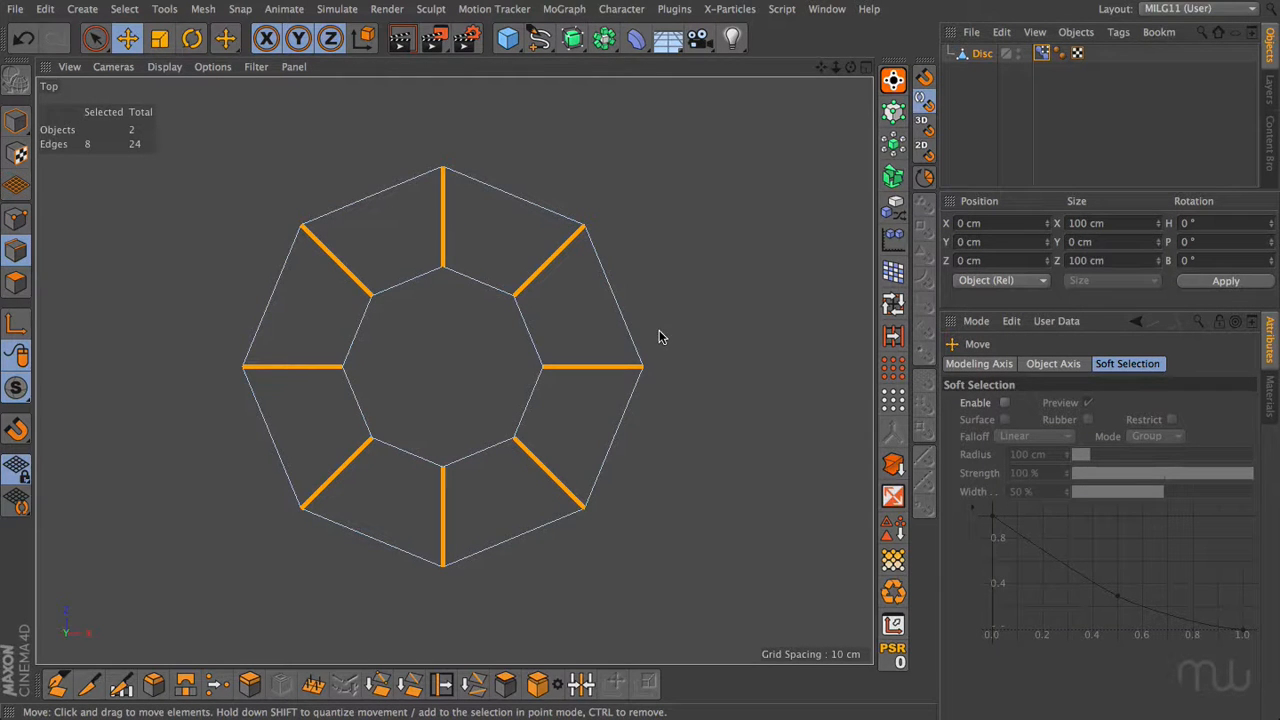
pyautogui.doubleClick(617, 301)
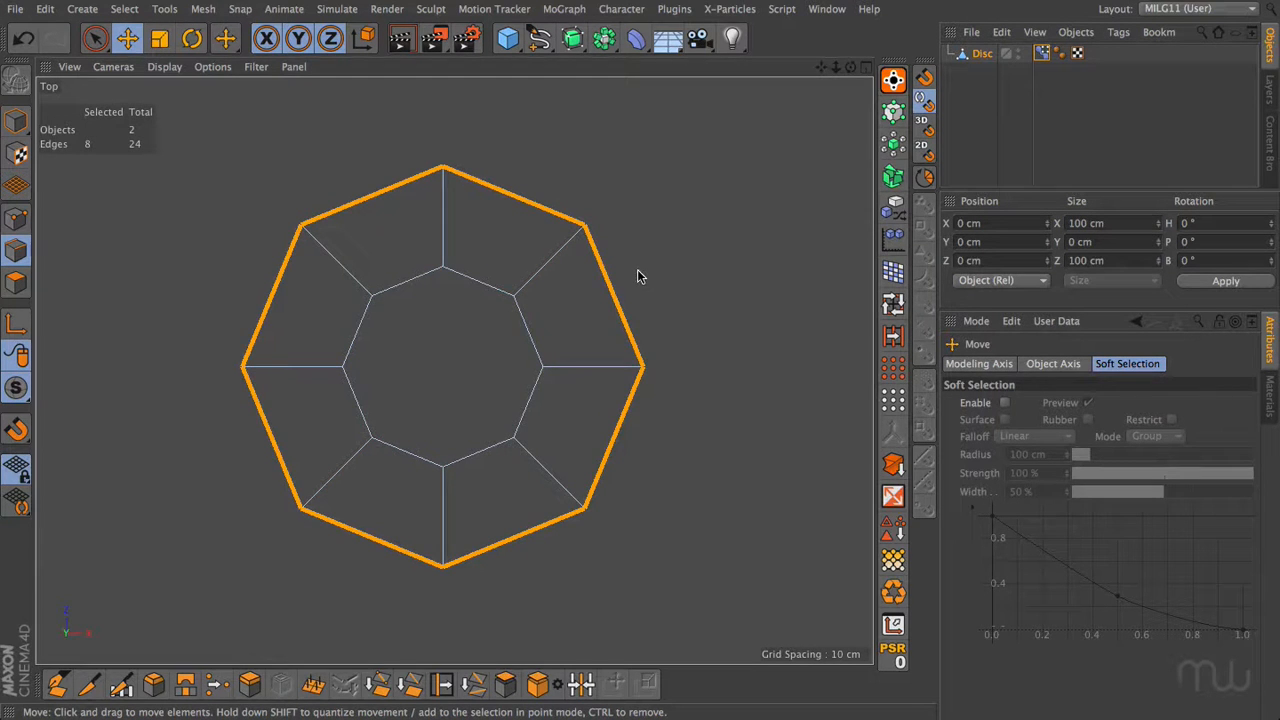
pyautogui.keyDown('shift'); pyautogui.doubleClick(531, 332); pyautogui.keyUp('shift')
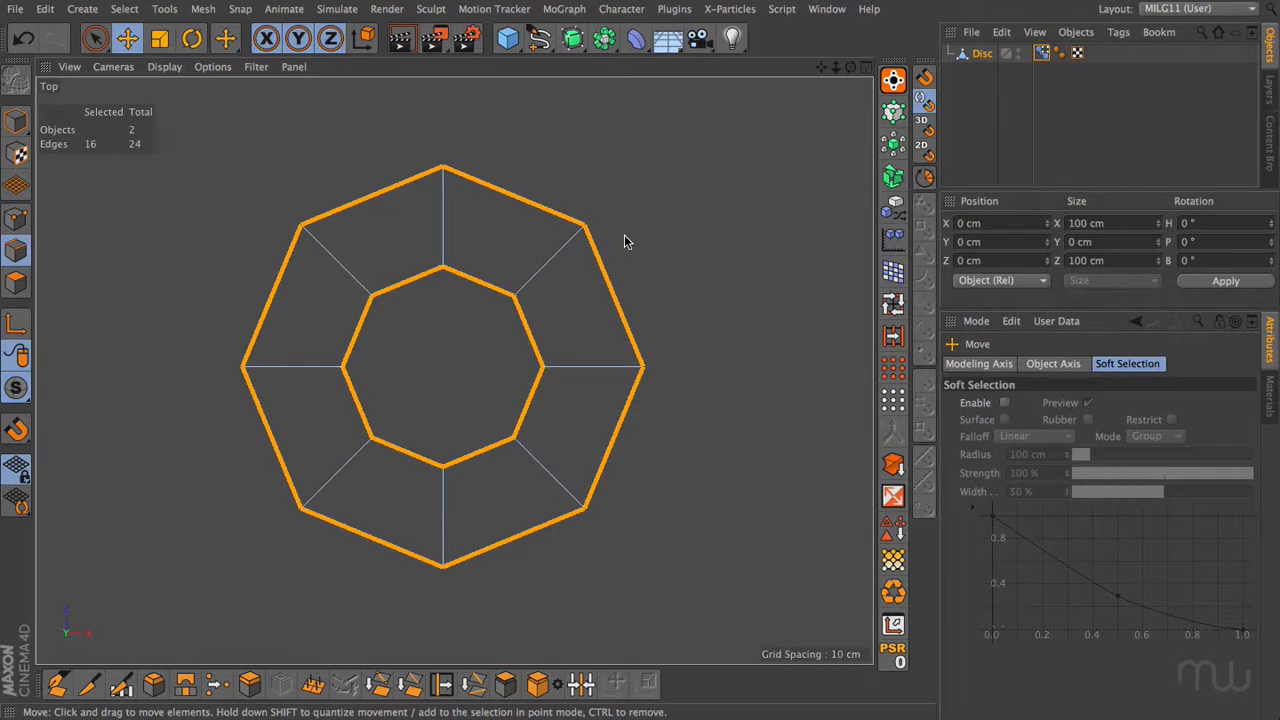
# Live-select the edges meeting at two outer corner points and at two inner ones, and clear the selection.
pyautogui.press('9')
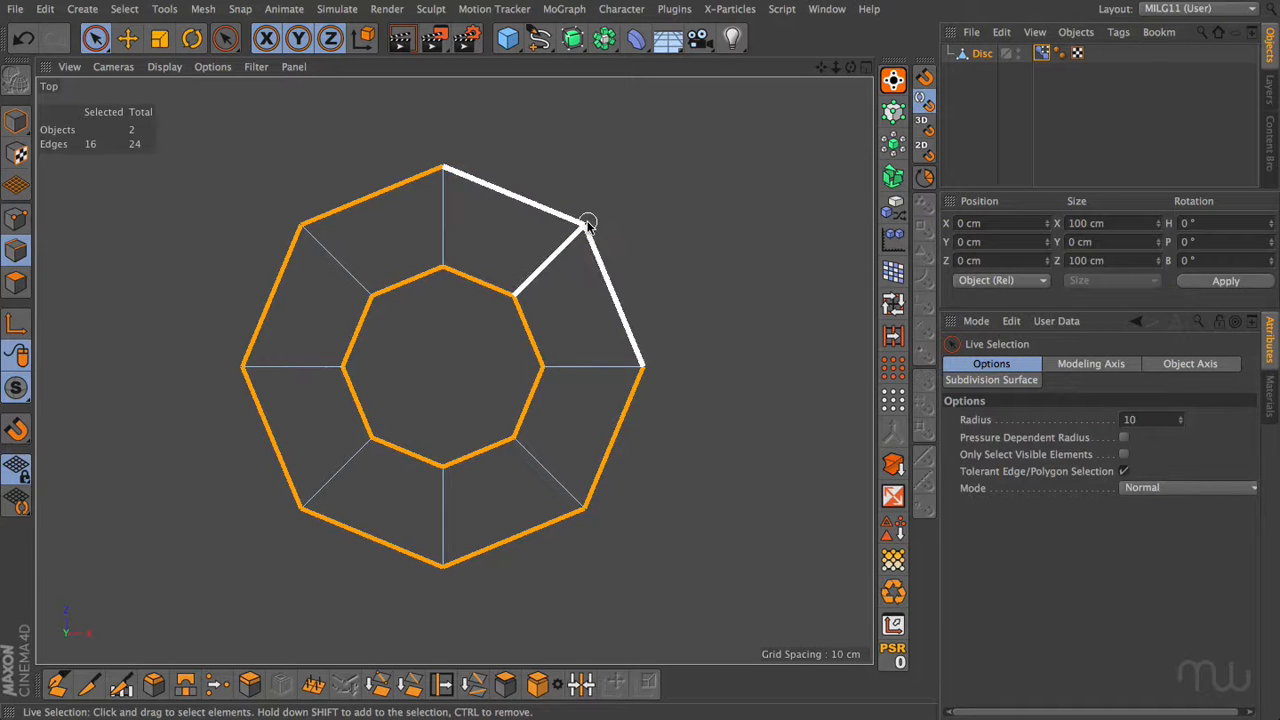
pyautogui.click(589, 221)
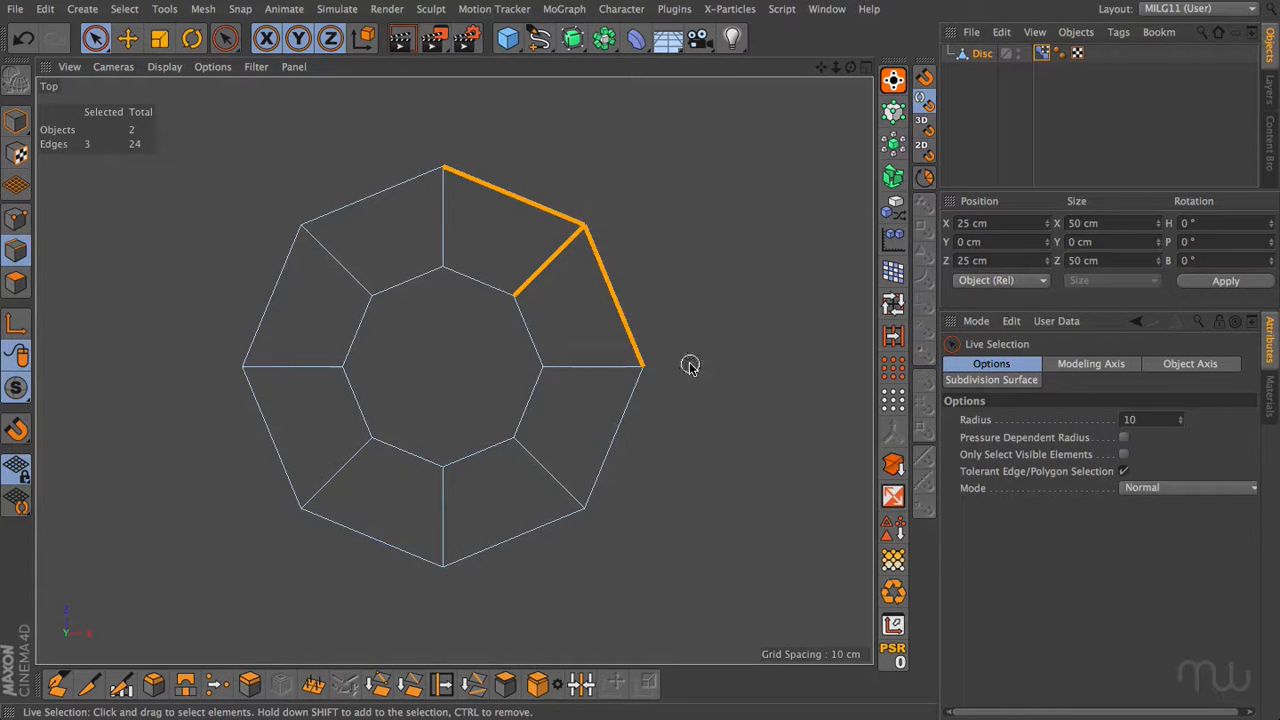
pyautogui.keyDown('shift'); pyautogui.click(643, 369); pyautogui.keyUp('shift')
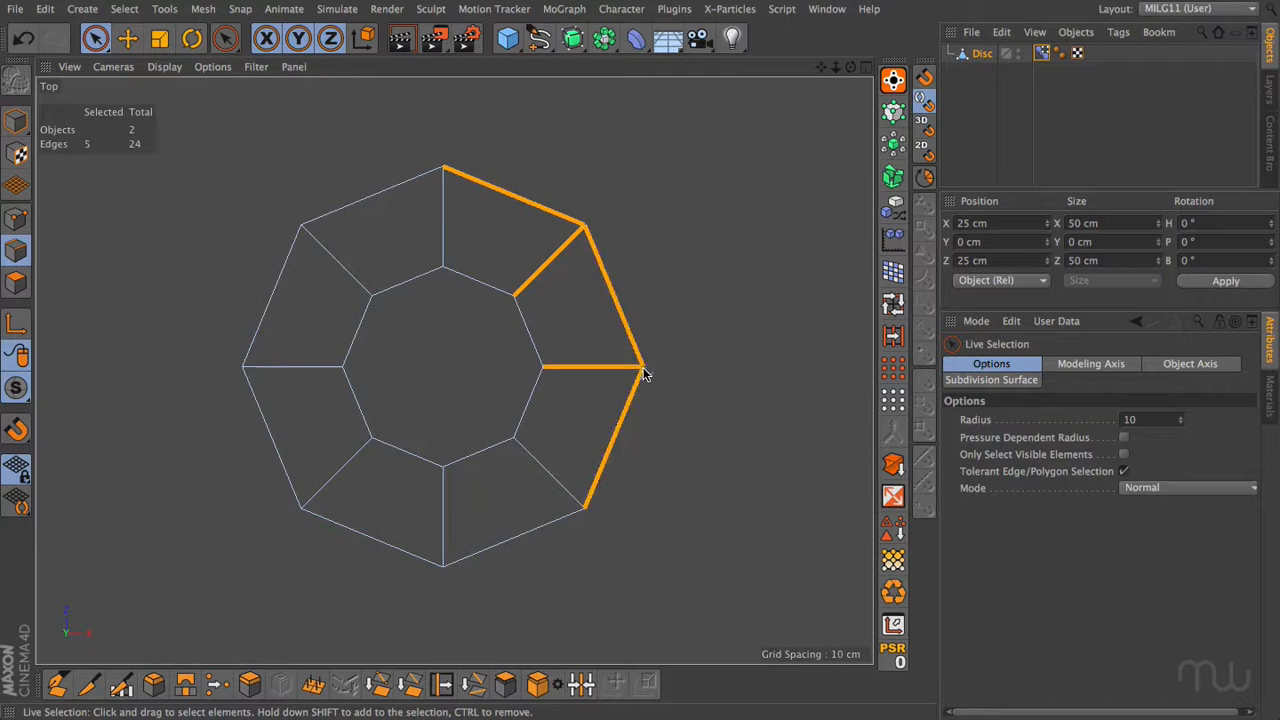
pyautogui.click(543, 368)
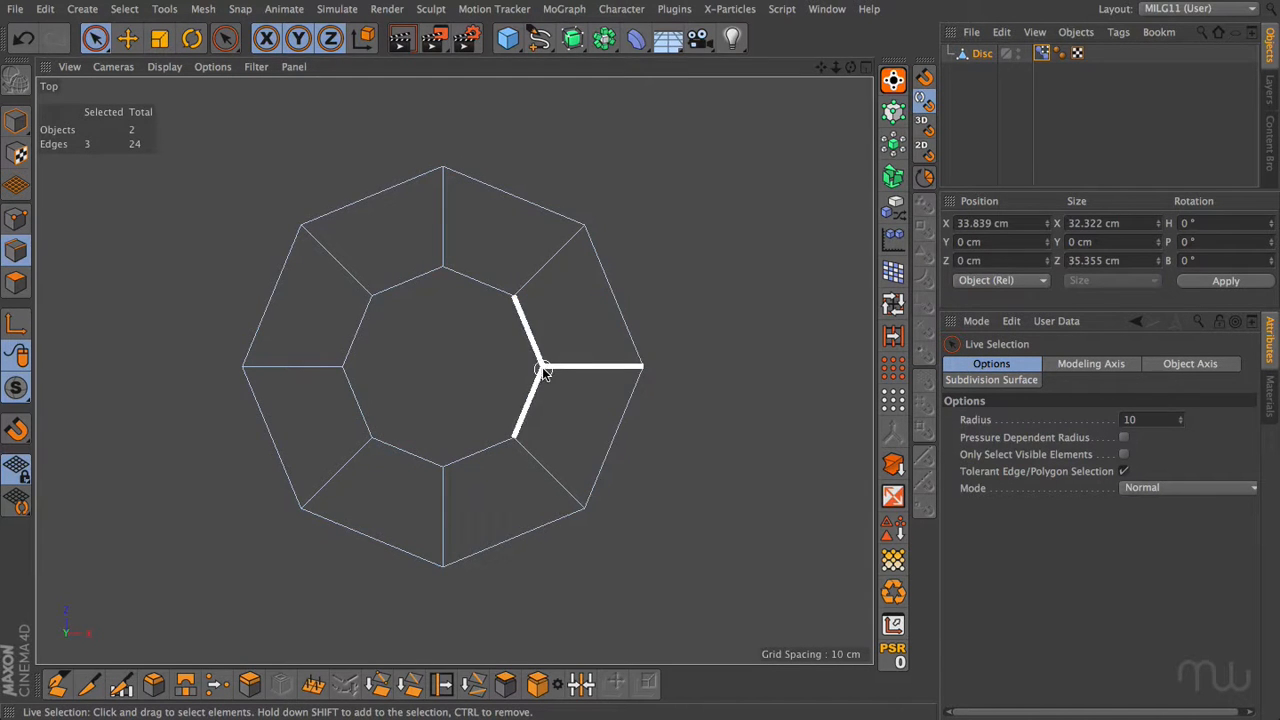
pyautogui.keyDown('shift'); pyautogui.click(441, 271); pyautogui.keyUp('shift')
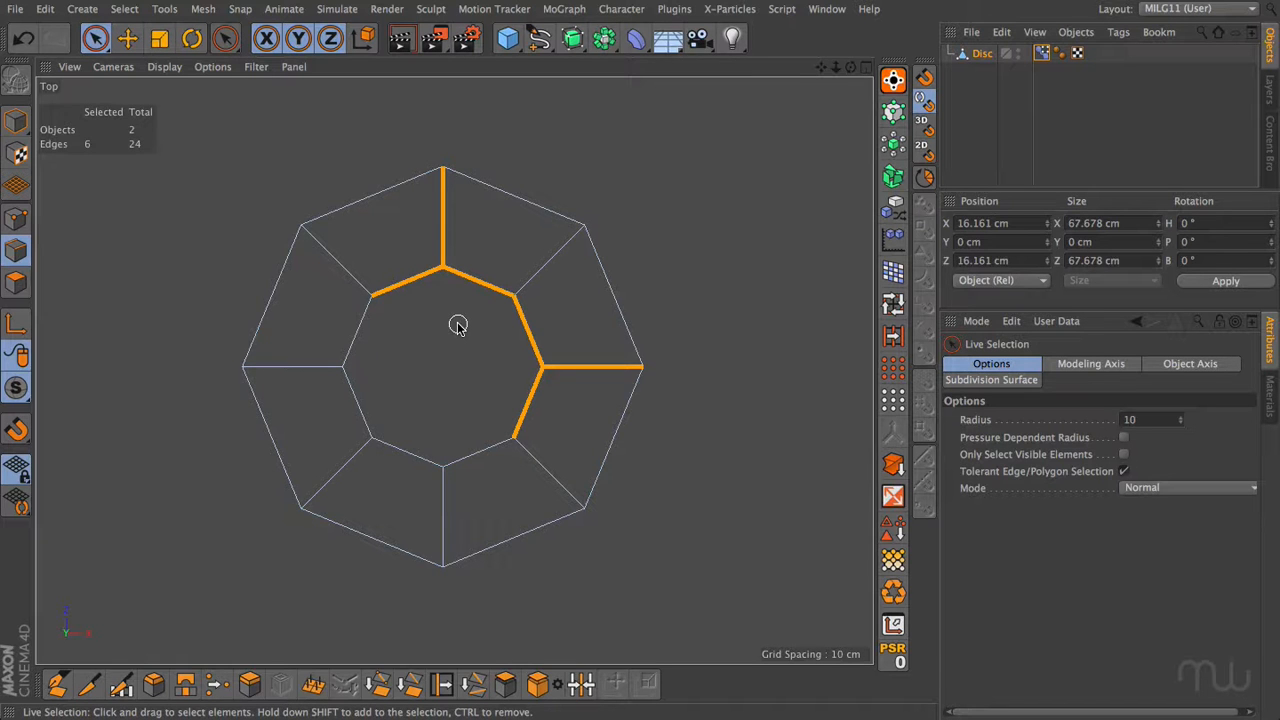
pyautogui.click(457, 325)
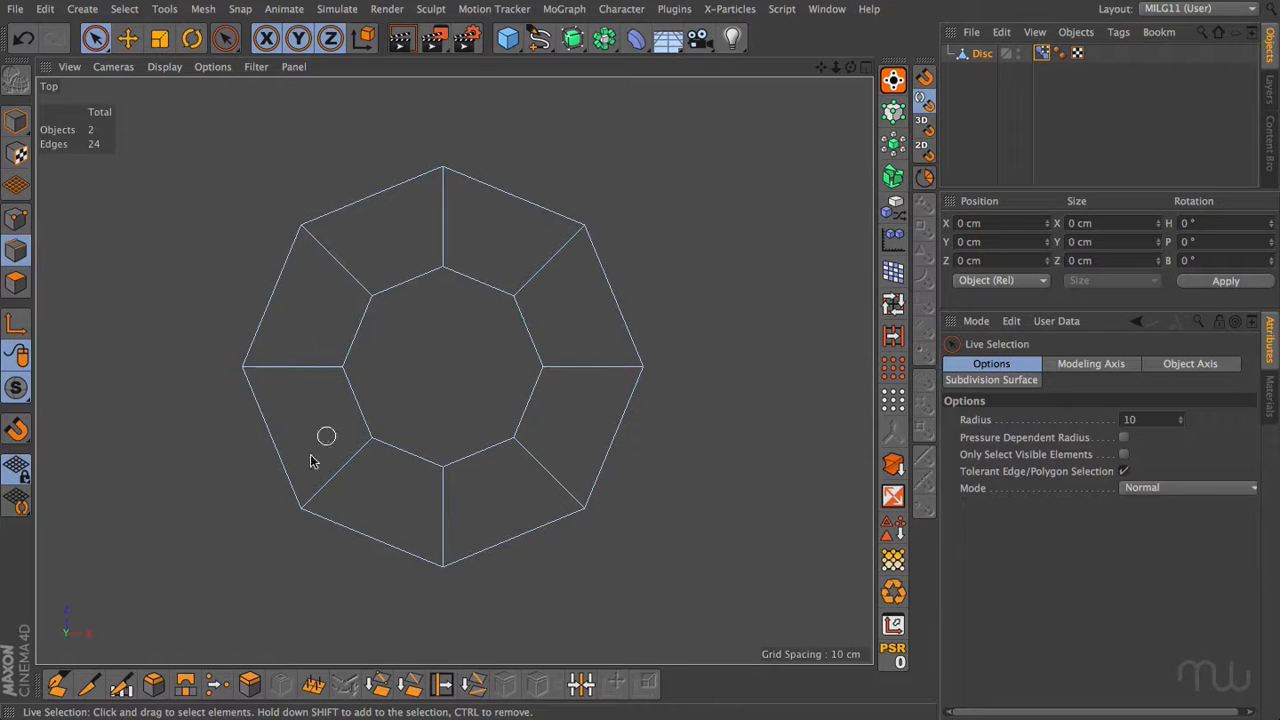
# Cut a new edge loop midway between the disc's outer and inner boundaries with the Knife in Loop mode, and loop-select it.
pyautogui.click(88, 684)
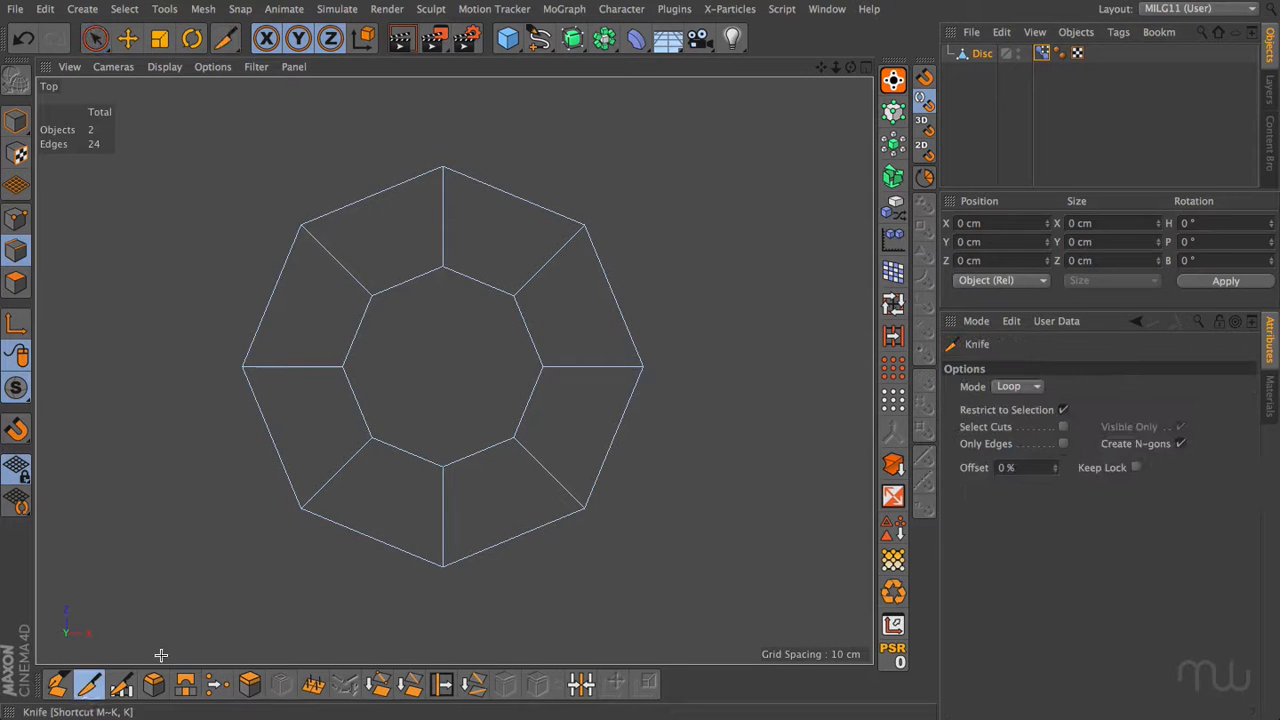
pyautogui.click(438, 516)
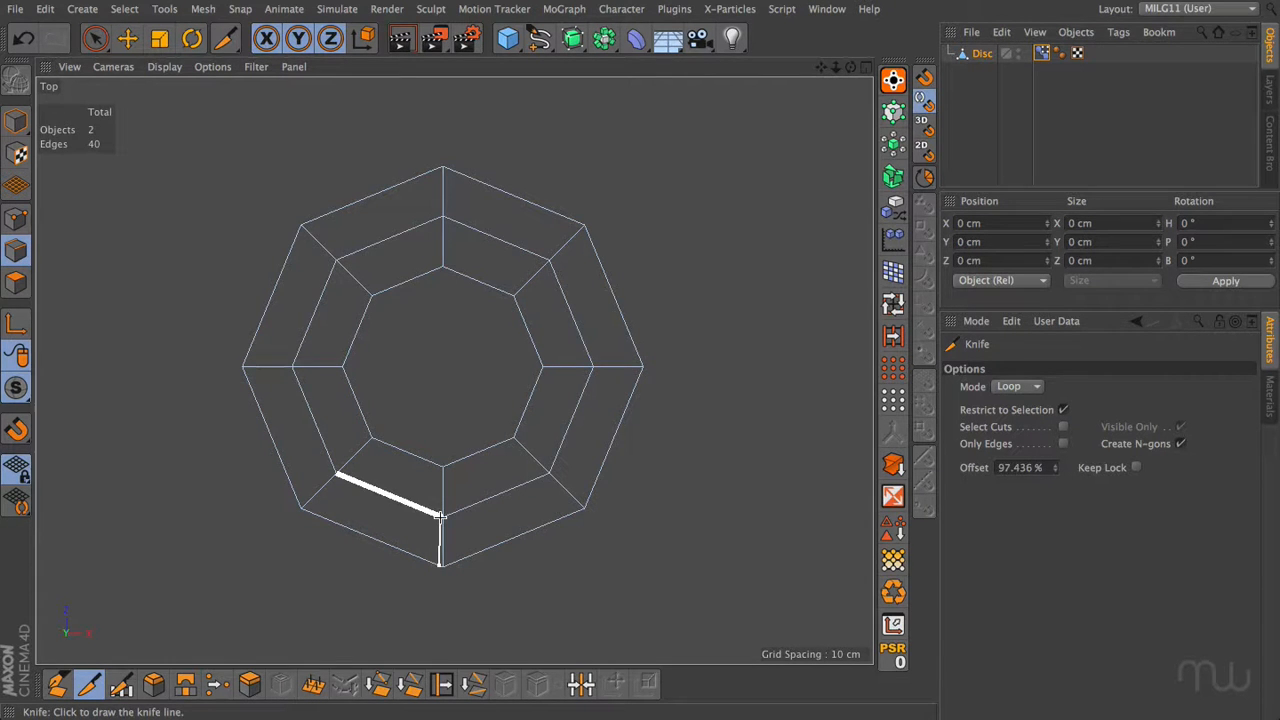
pyautogui.press('e')
pyautogui.doubleClick(472, 506)
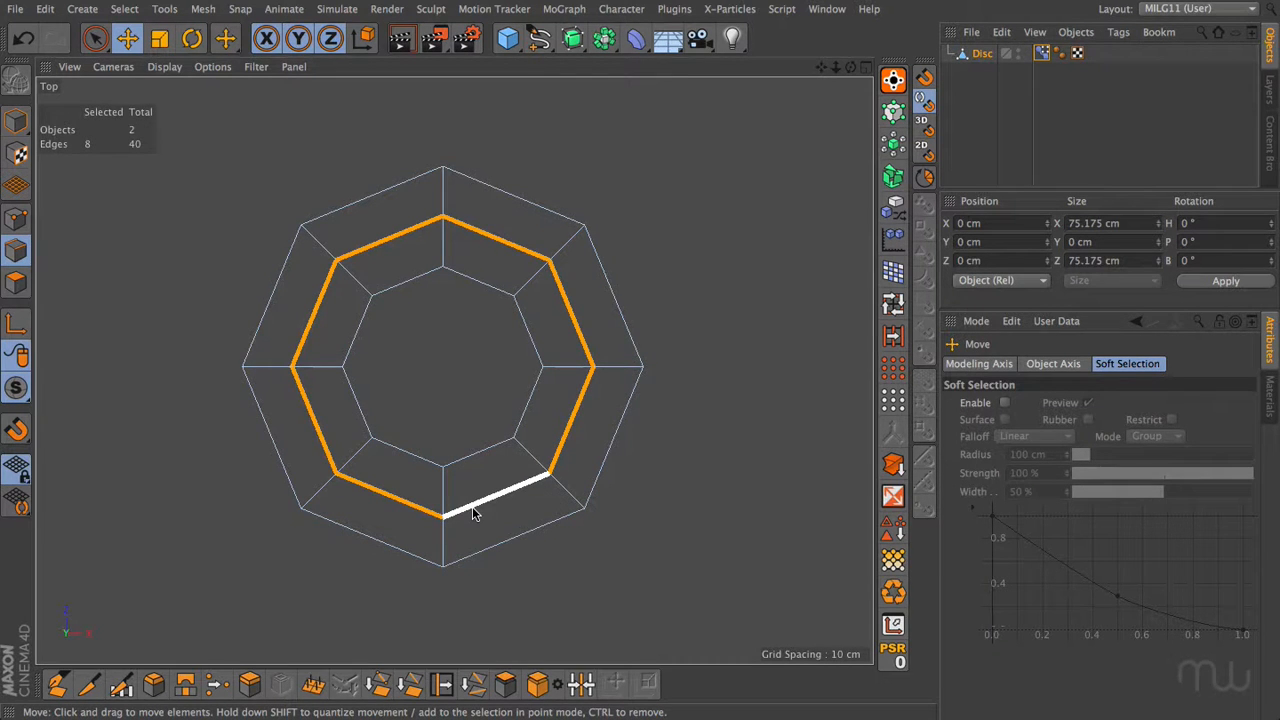
# Ring-select the disc's outer band of spoke edges, and ring-select the inner band instead.
pyautogui.click(893, 336)
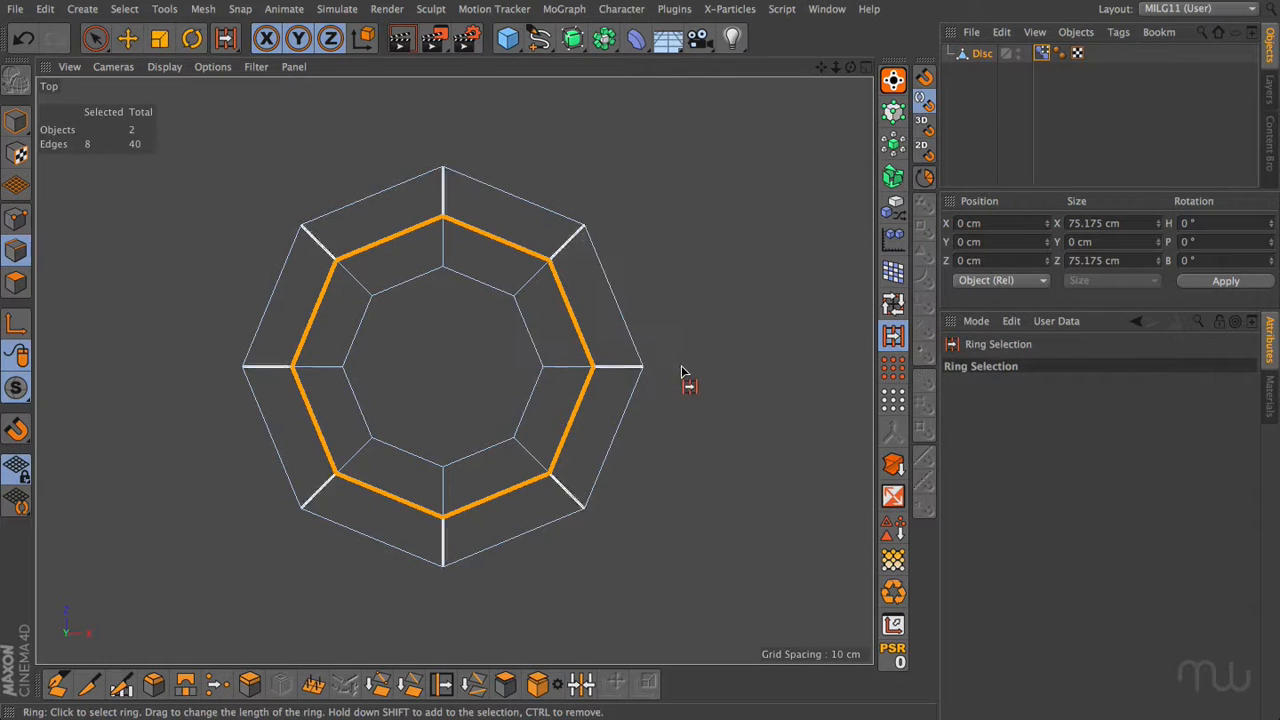
pyautogui.click(624, 368)
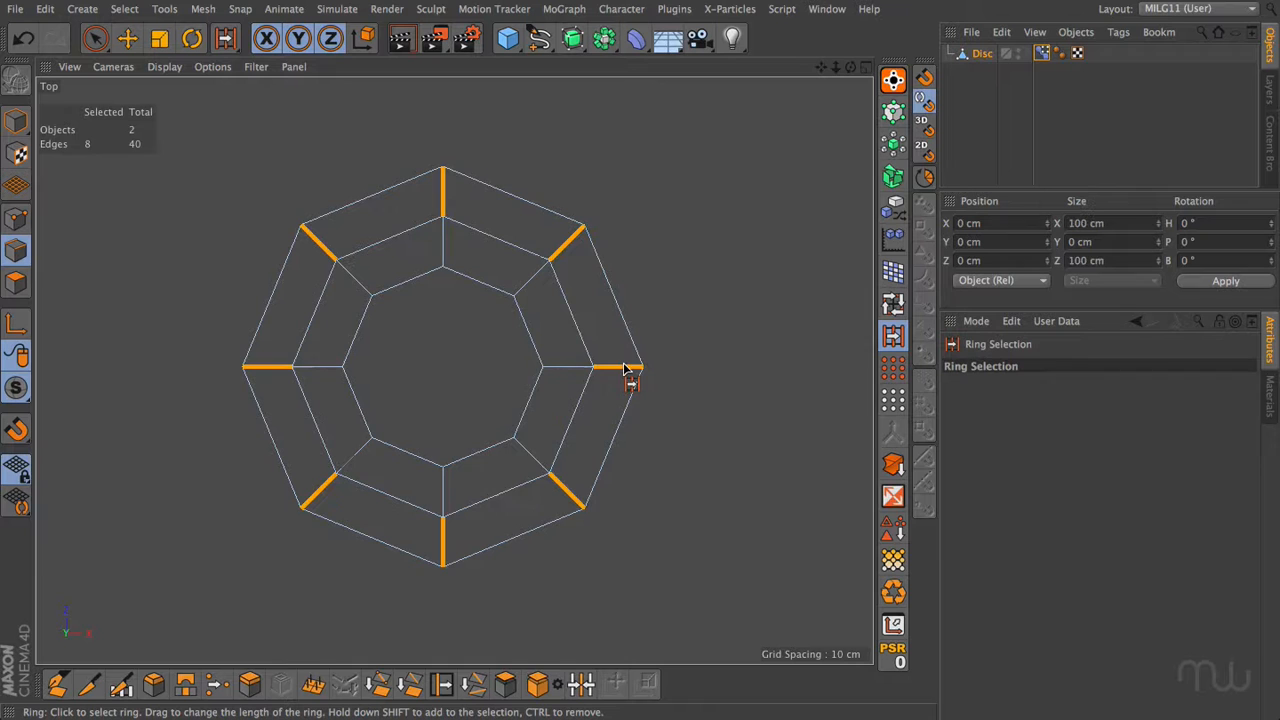
pyautogui.click(565, 370)
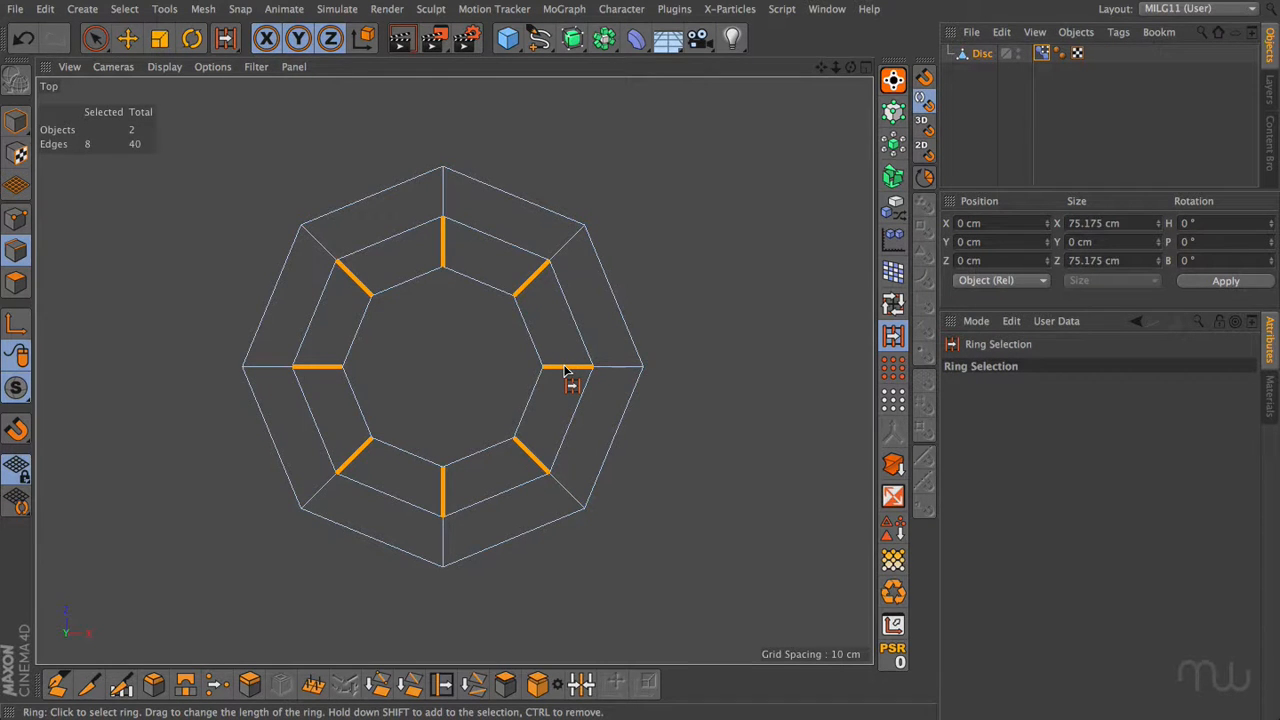
# Switch to polygon mode and loop-select polygons in the disc's outer and inner bands.
pyautogui.press('u')
pyautogui.press('l')
pyautogui.press('Return')
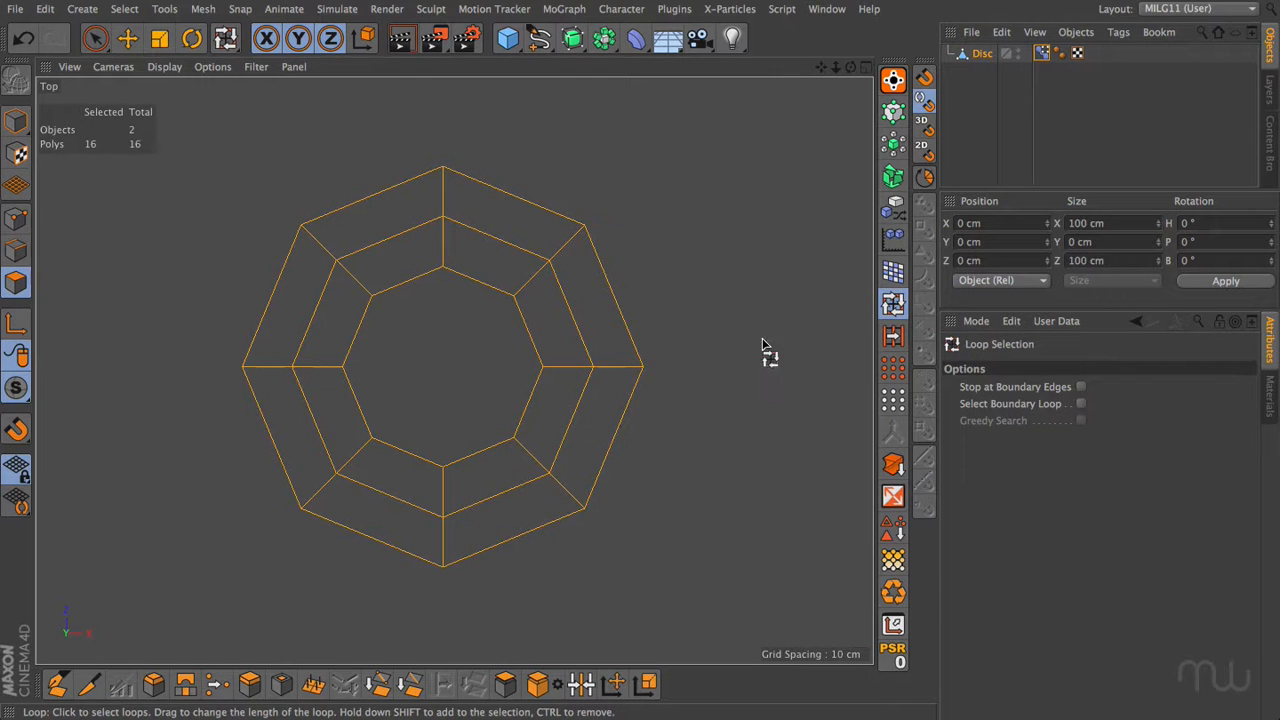
pyautogui.click(632, 370)
pyautogui.click(575, 384)
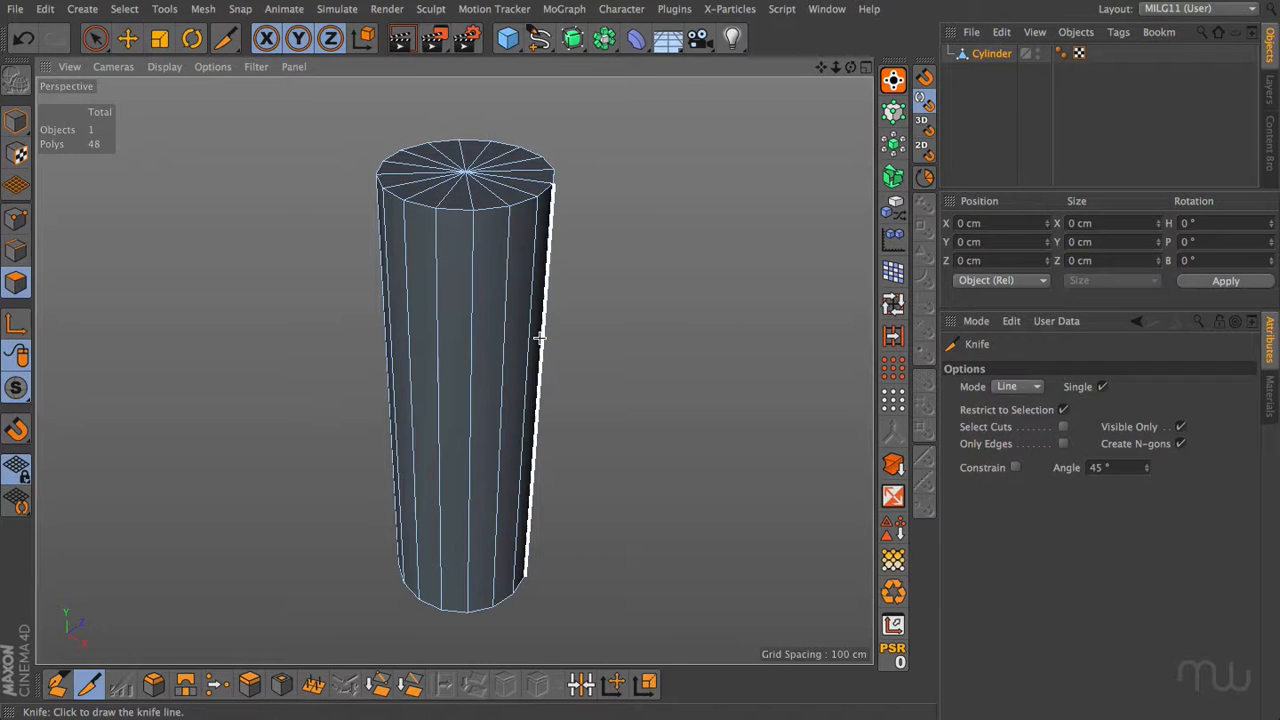
# Cut four edge loops around the cylinder's middle with the Knife in Loop mode, paired closely above and below a wider central band.
pyautogui.click(1034, 387)
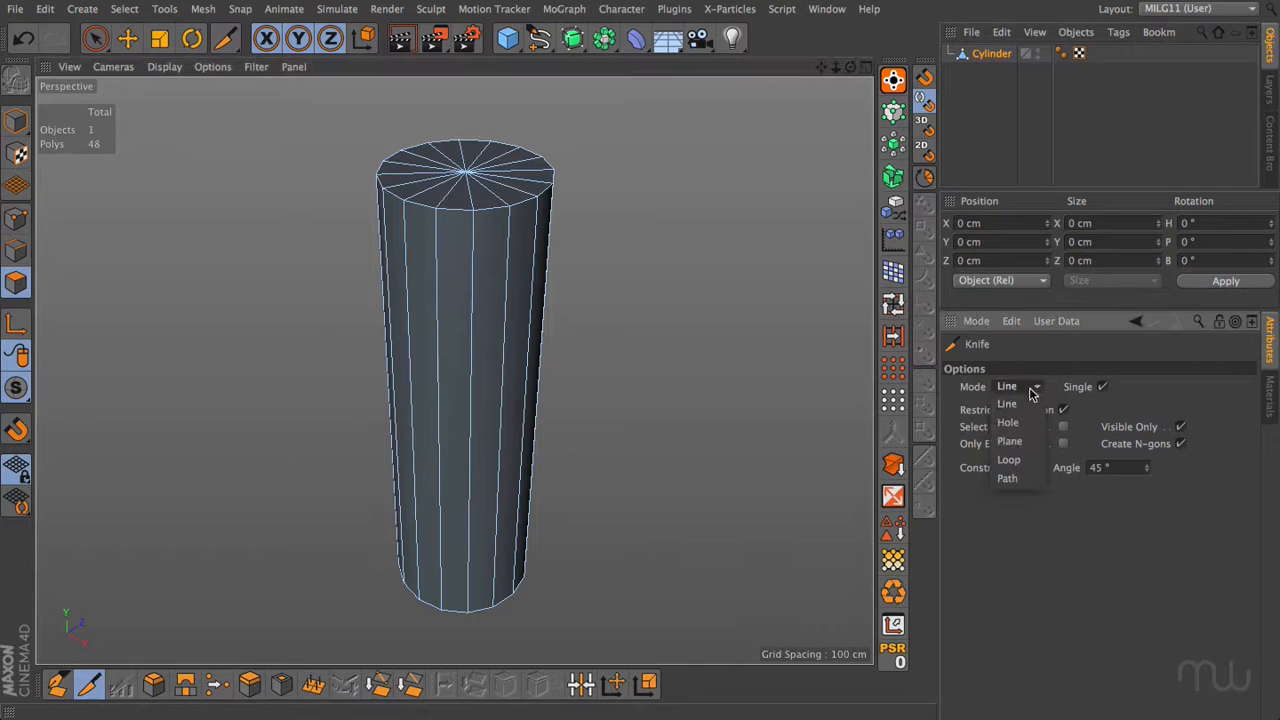
pyautogui.click(1010, 460)
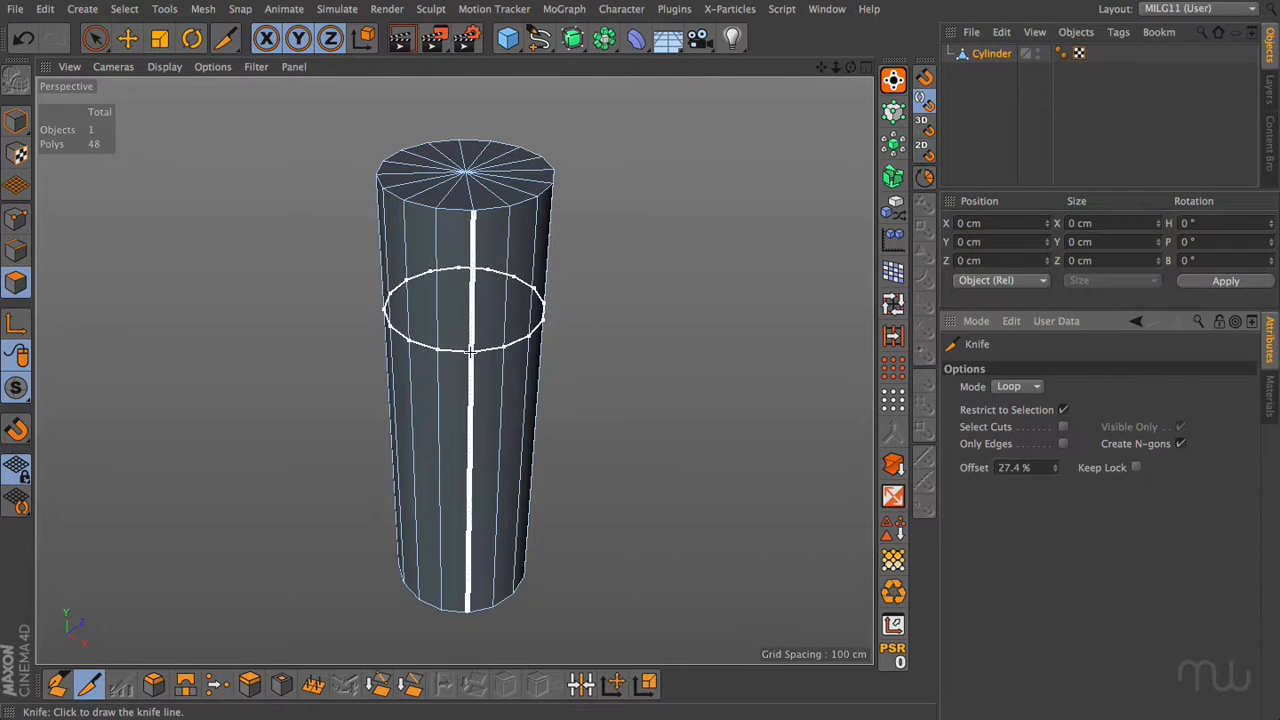
pyautogui.click(470, 349)
pyautogui.click(466, 362)
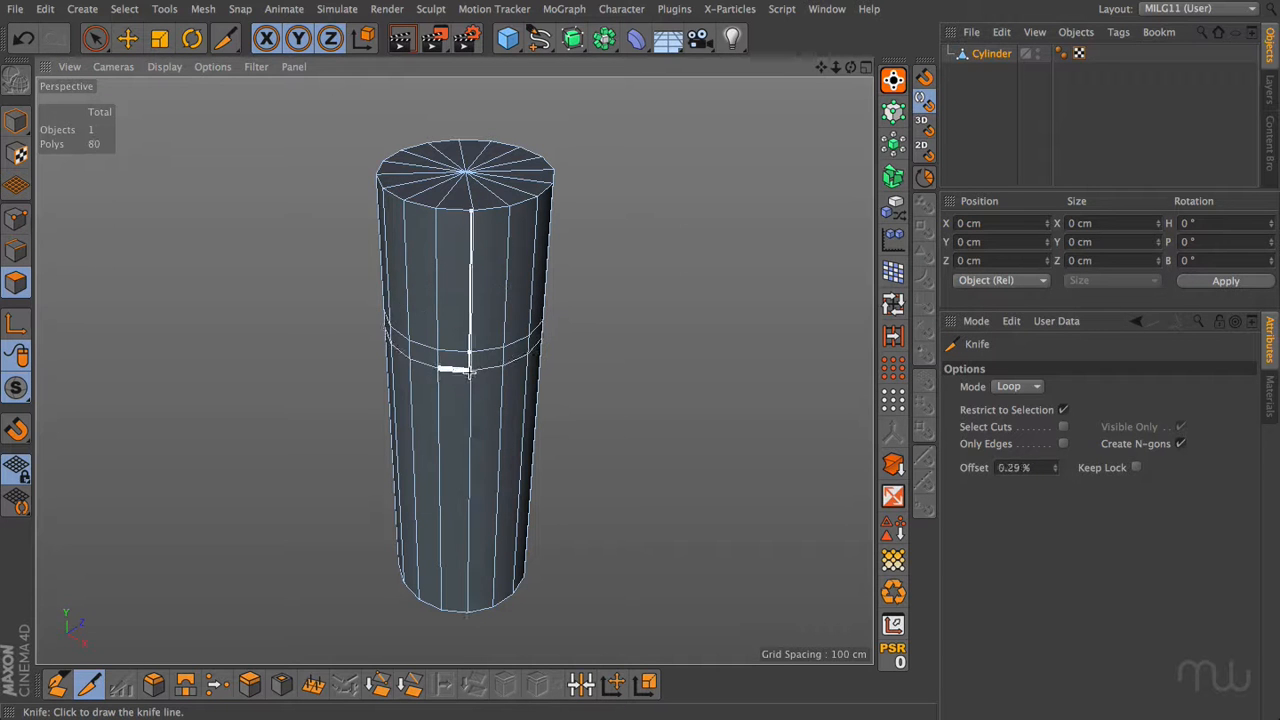
pyautogui.click(466, 412)
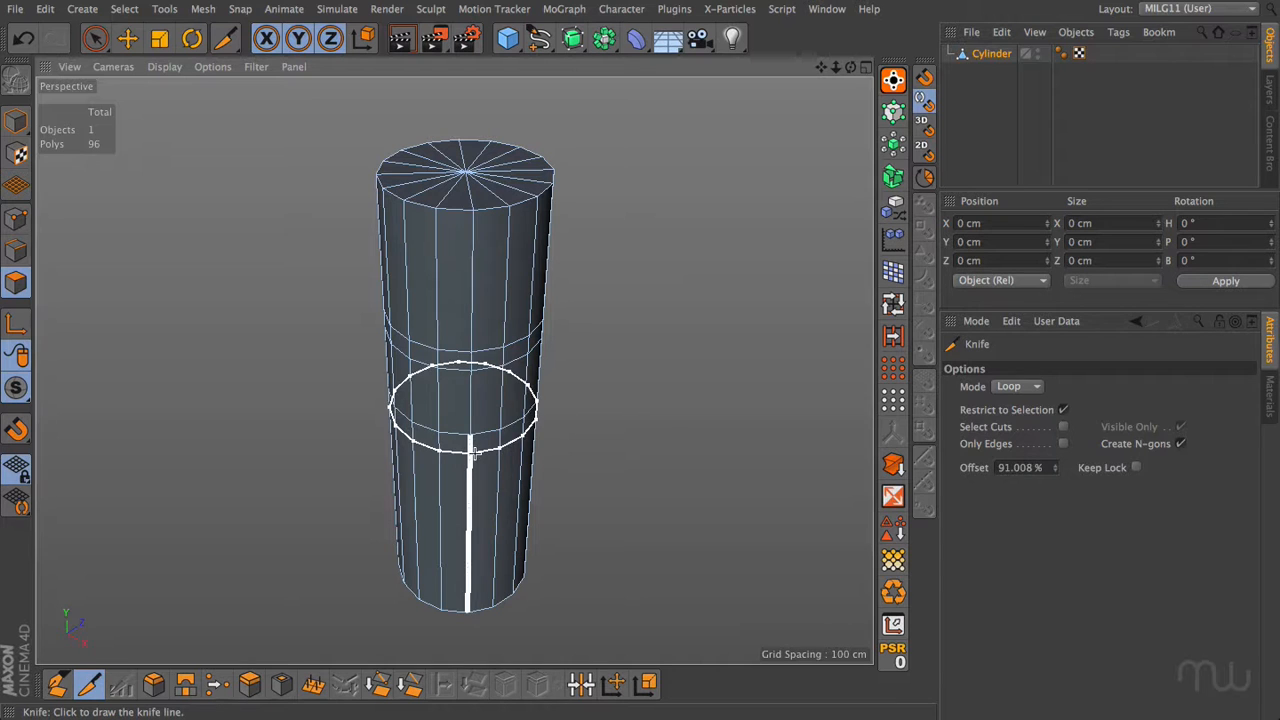
pyautogui.click(475, 452)
# Loop-select the cylinder's central polygon band and scale it down to about 77.6 cm in X and Z.
pyautogui.click(893, 303)
pyautogui.click(486, 405)
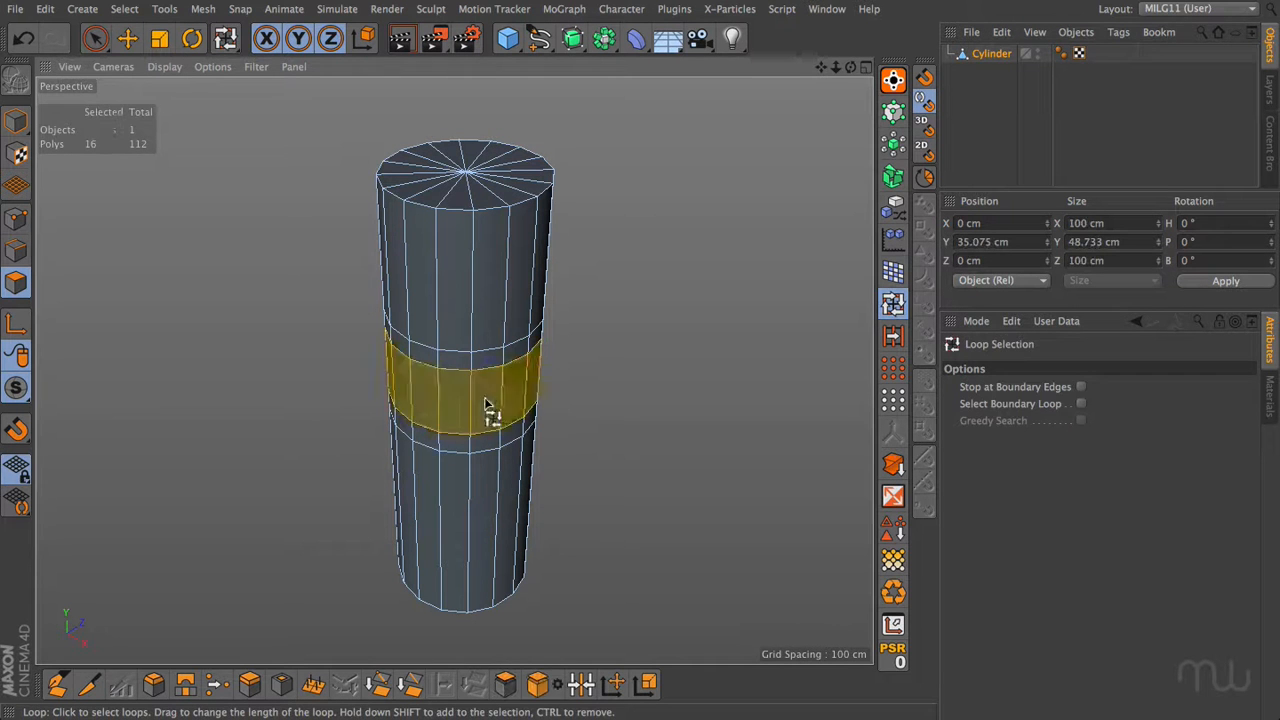
pyautogui.press('t')
pyautogui.moveTo(573, 378); pyautogui.dragTo(447, 421)
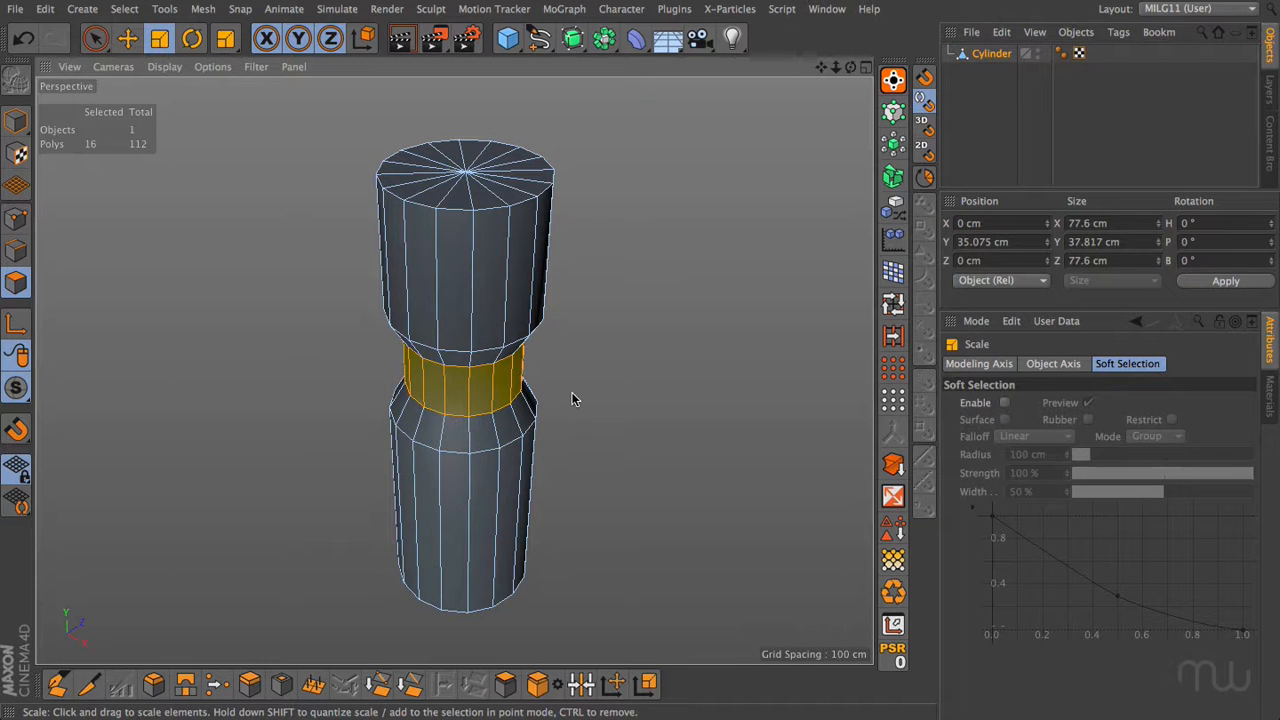
pyautogui.moveTo(571, 393)
pyautogui.keyDown('alt'); pyautogui.mouseDown()
pyautogui.moveTo(543, 337)
pyautogui.moveTo(407, 274)
pyautogui.moveTo(388, 296)
pyautogui.moveTo(569, 370)
pyautogui.moveTo(575, 387)
pyautogui.mouseUp(); pyautogui.keyUp('alt')
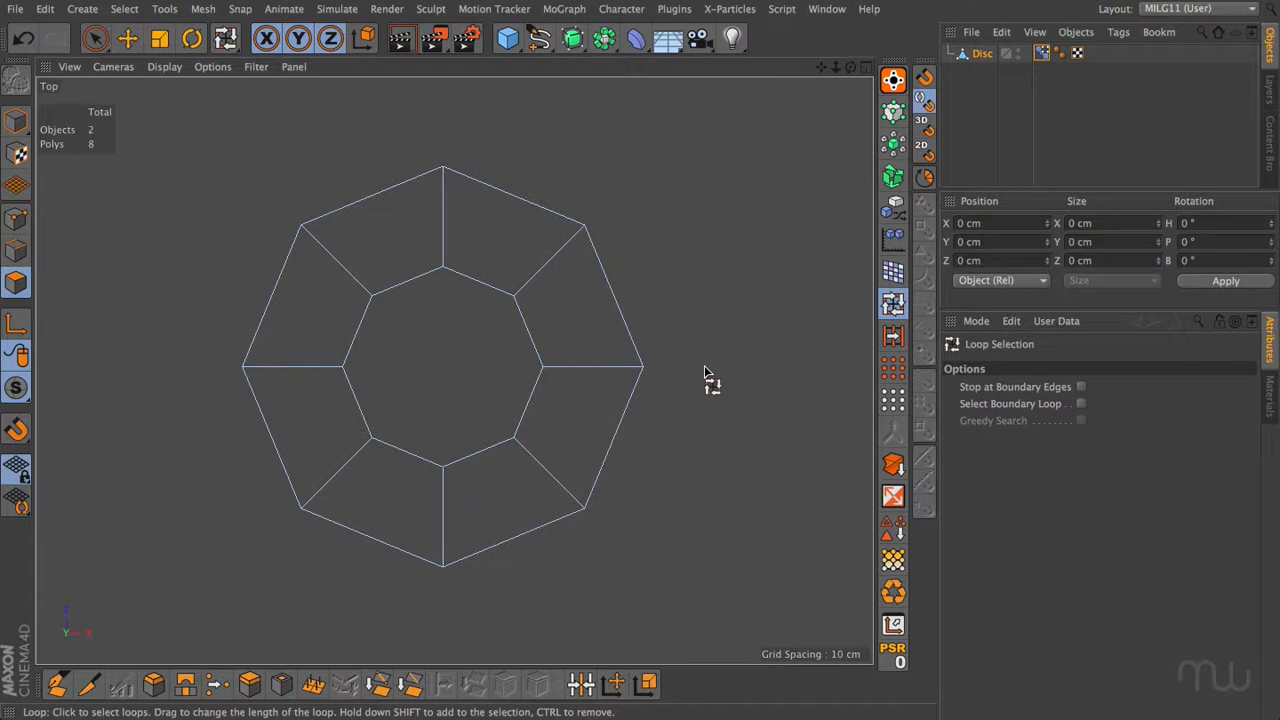
# Raise the strength of the disc's Pose.0 morph to square its shape, and loop-select the outer and inner boundary edges.
pyautogui.click(1042, 53)
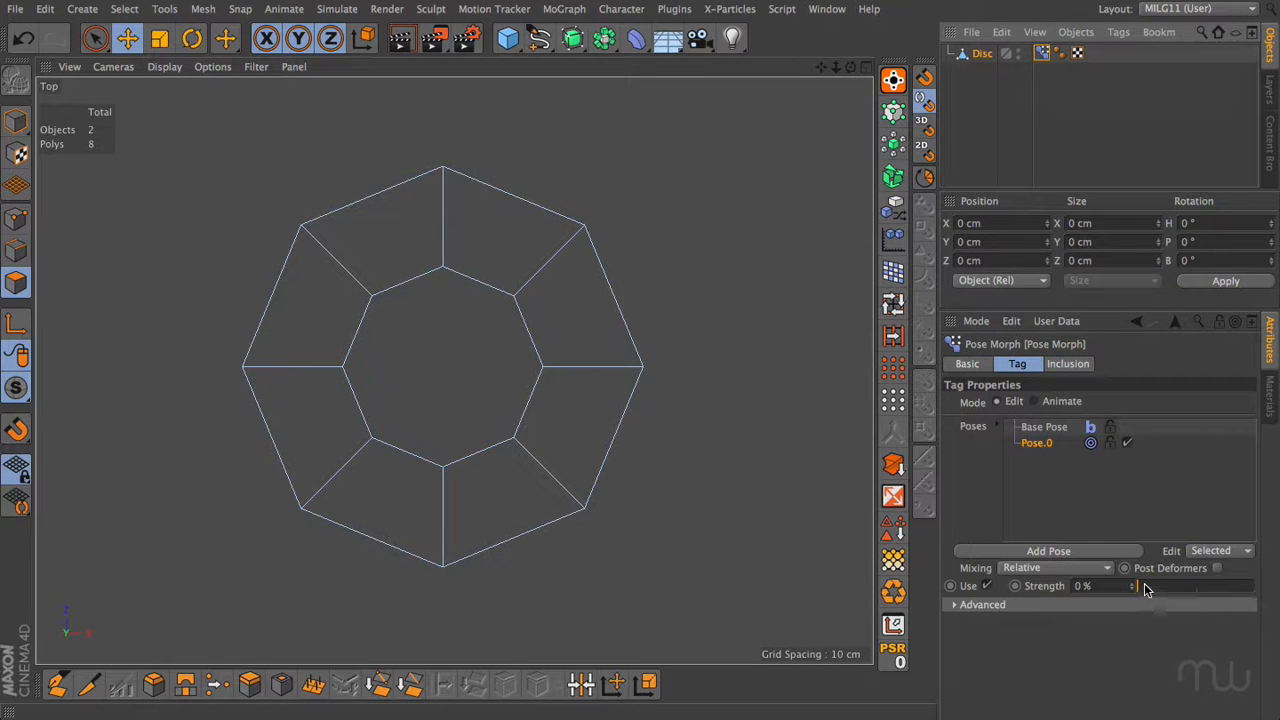
pyautogui.moveTo(1145, 588); pyautogui.dragTo(1256, 592)
pyautogui.press('Return')
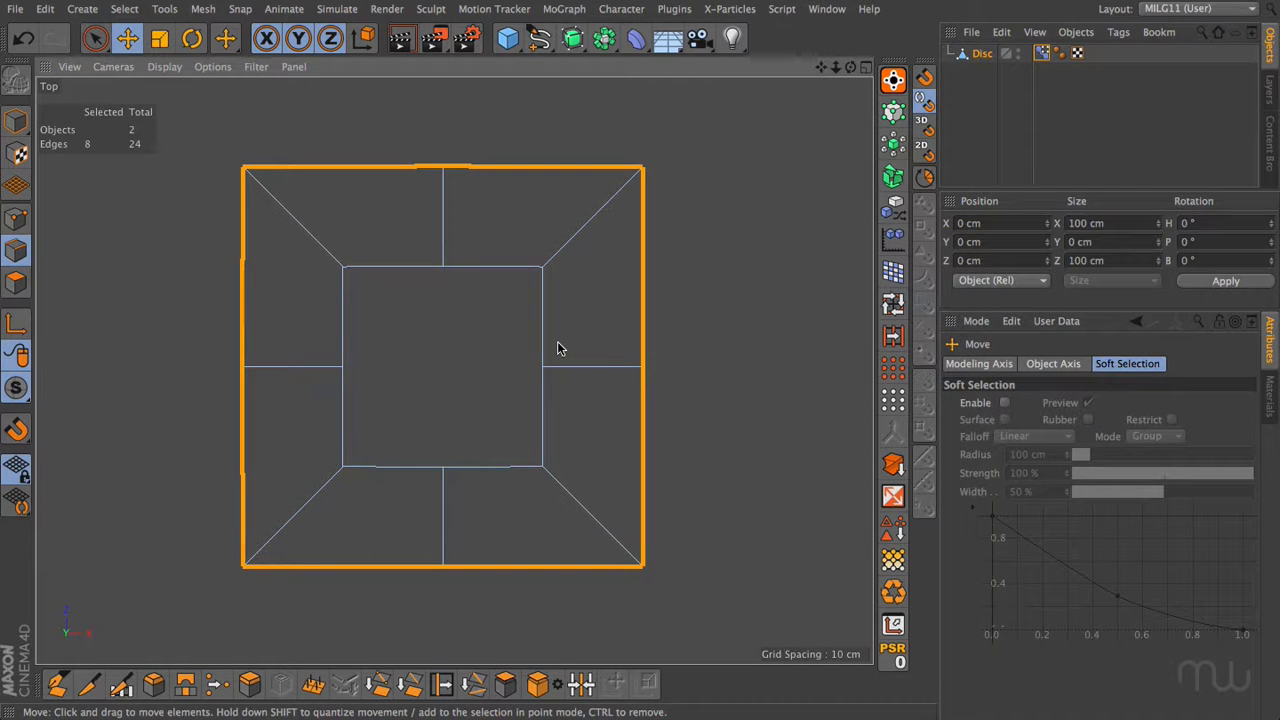
pyautogui.keyDown('shift'); pyautogui.doubleClick(542, 342); pyautogui.keyUp('shift')
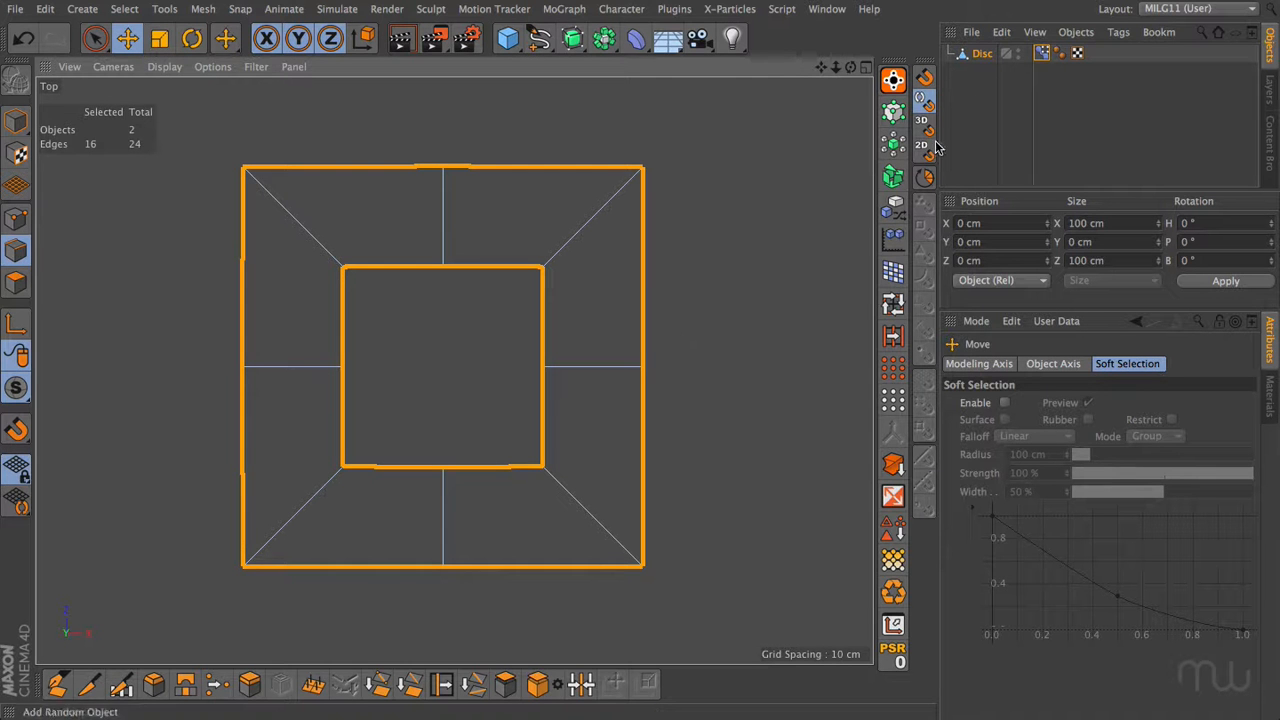
# Set the Pose.0 strength to 100 %, extrude both selected edge loops downward in the perspective view, and switch to polygon mode.
pyautogui.click(1041, 52)
pyautogui.moveTo(1207, 588); pyautogui.dragTo(1268, 584)
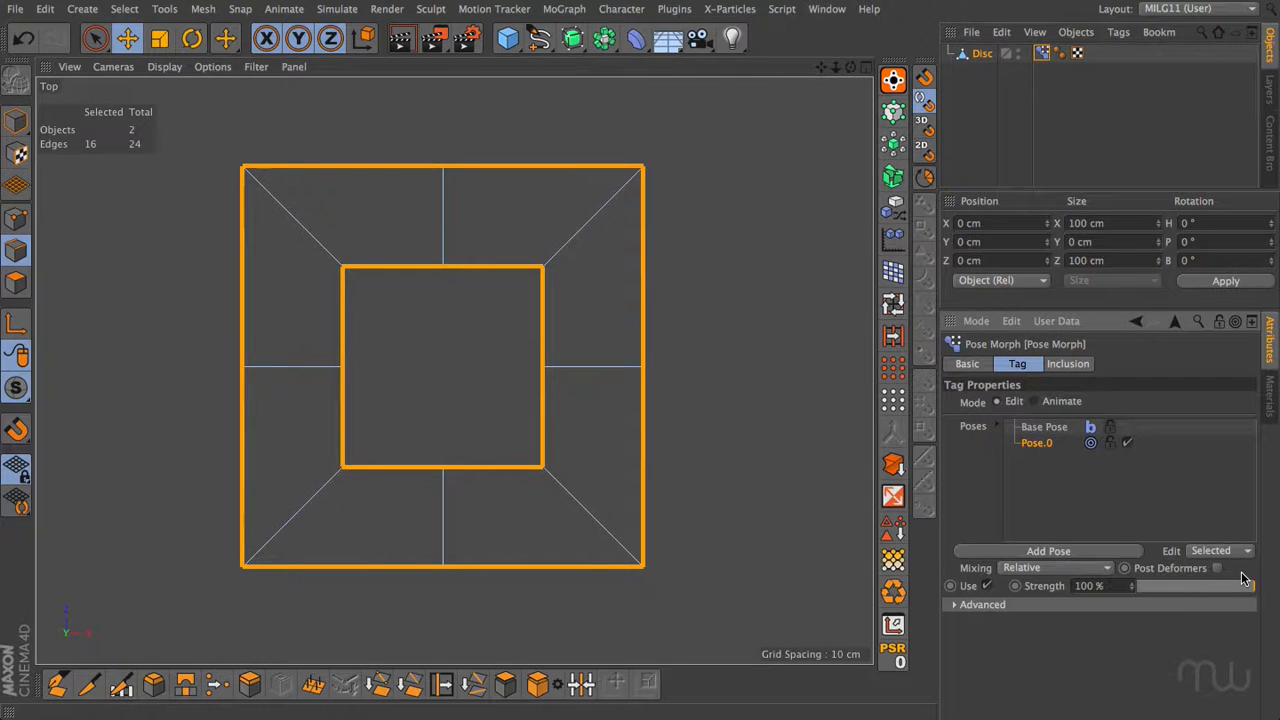
pyautogui.middleClick(314, 255)
pyautogui.middleClick(363, 274)
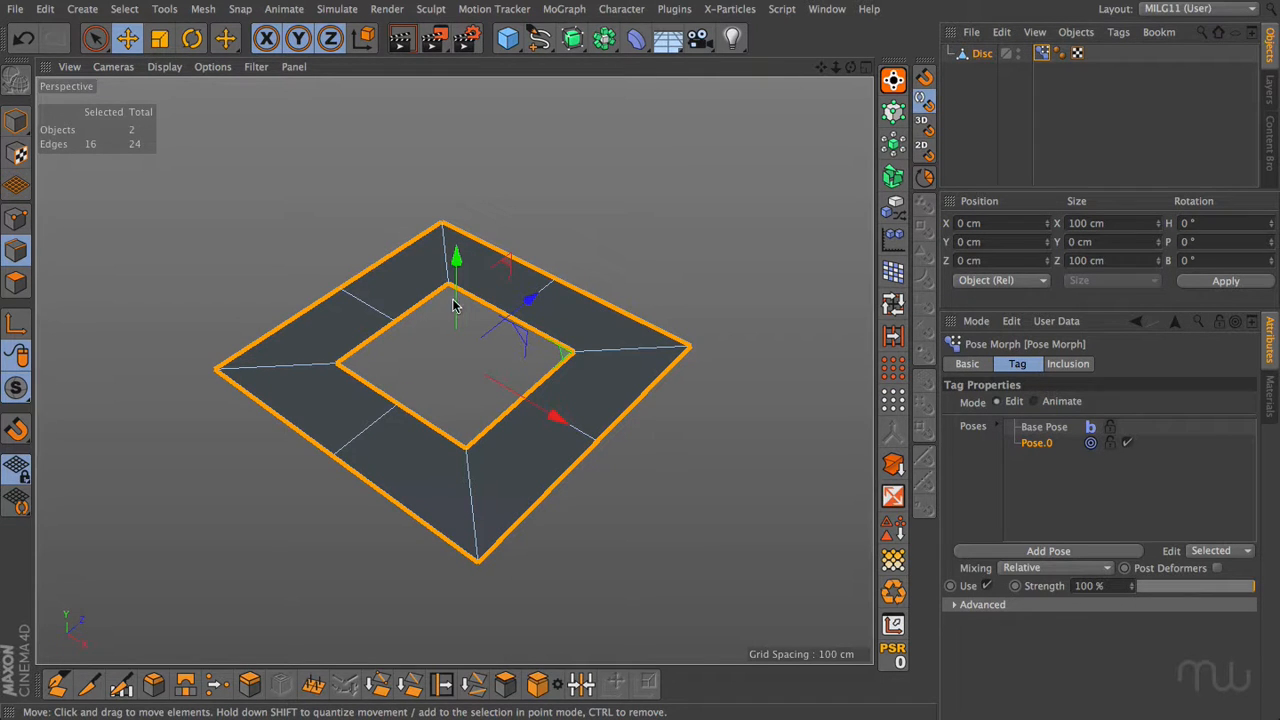
pyautogui.keyDown('ctrl'); pyautogui.moveTo(452, 263); pyautogui.dragTo(466, 332); pyautogui.keyUp('ctrl')
pyautogui.press('Return')
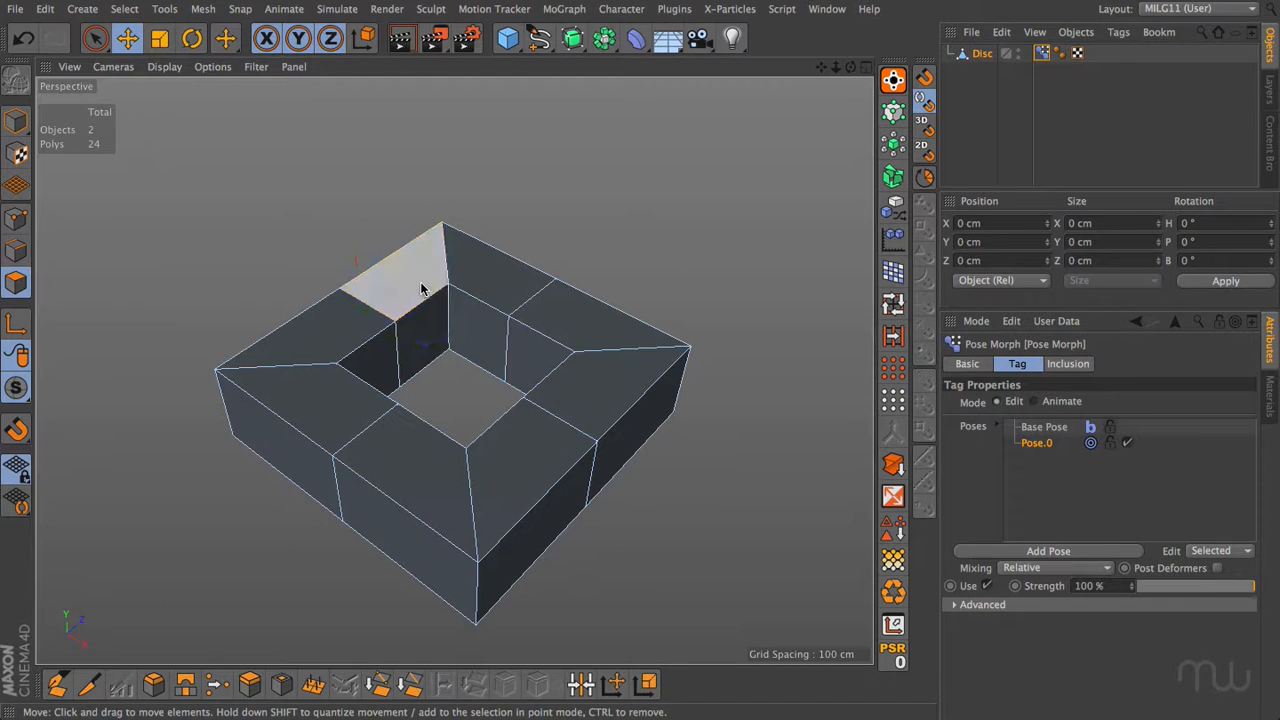
# Select the four adjoining top polygons on the rear half of the square ring and extrude them upward about 29.8 cm.
pyautogui.click(423, 285)
pyautogui.keyDown('shift'); pyautogui.click(505, 282); pyautogui.keyUp('shift')
pyautogui.keyDown('shift'); pyautogui.click(565, 313); pyautogui.keyUp('shift')
pyautogui.keyDown('shift'); pyautogui.click(587, 392); pyautogui.keyUp('shift')
pyautogui.keyDown('ctrl'); pyautogui.moveTo(518, 215); pyautogui.dragTo(500, 121); pyautogui.keyUp('ctrl')
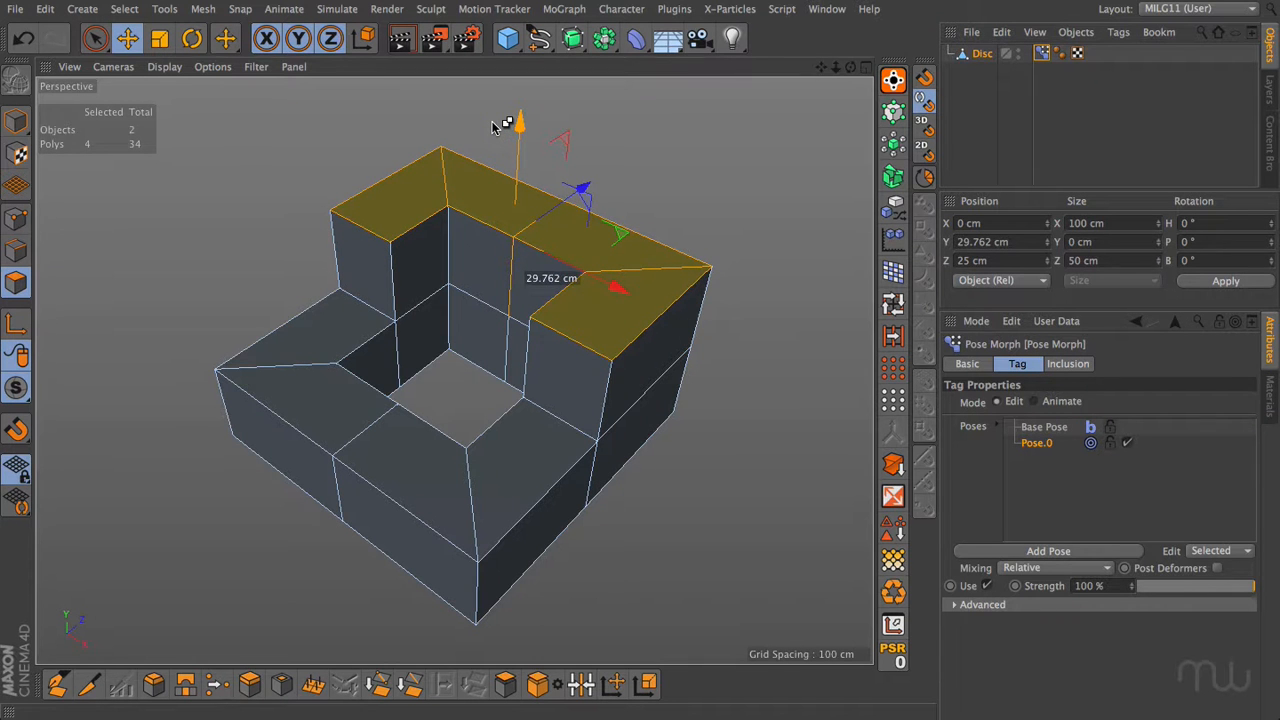
# Select the two vertical step faces, and loop-select the continuous polygon loop running over both steps and the ring's top surface.
pyautogui.click(371, 272)
pyautogui.keyDown('shift'); pyautogui.click(568, 380); pyautogui.keyUp('shift')
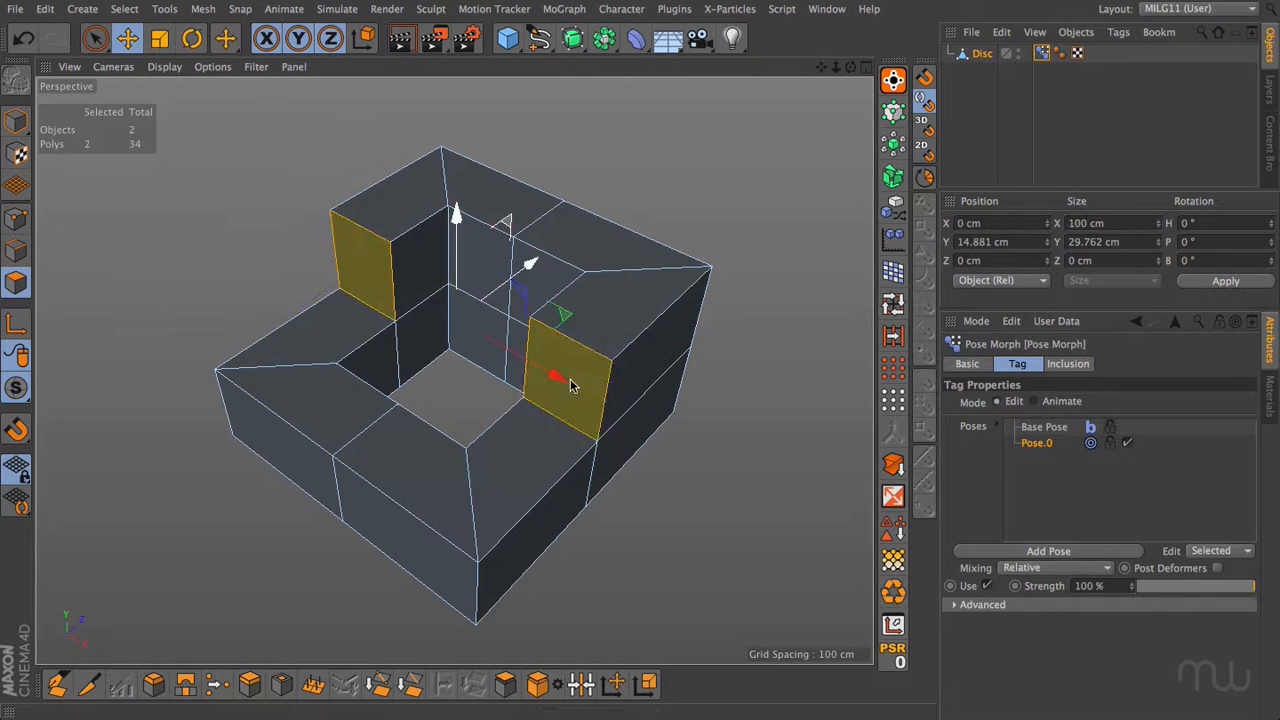
pyautogui.click(893, 303)
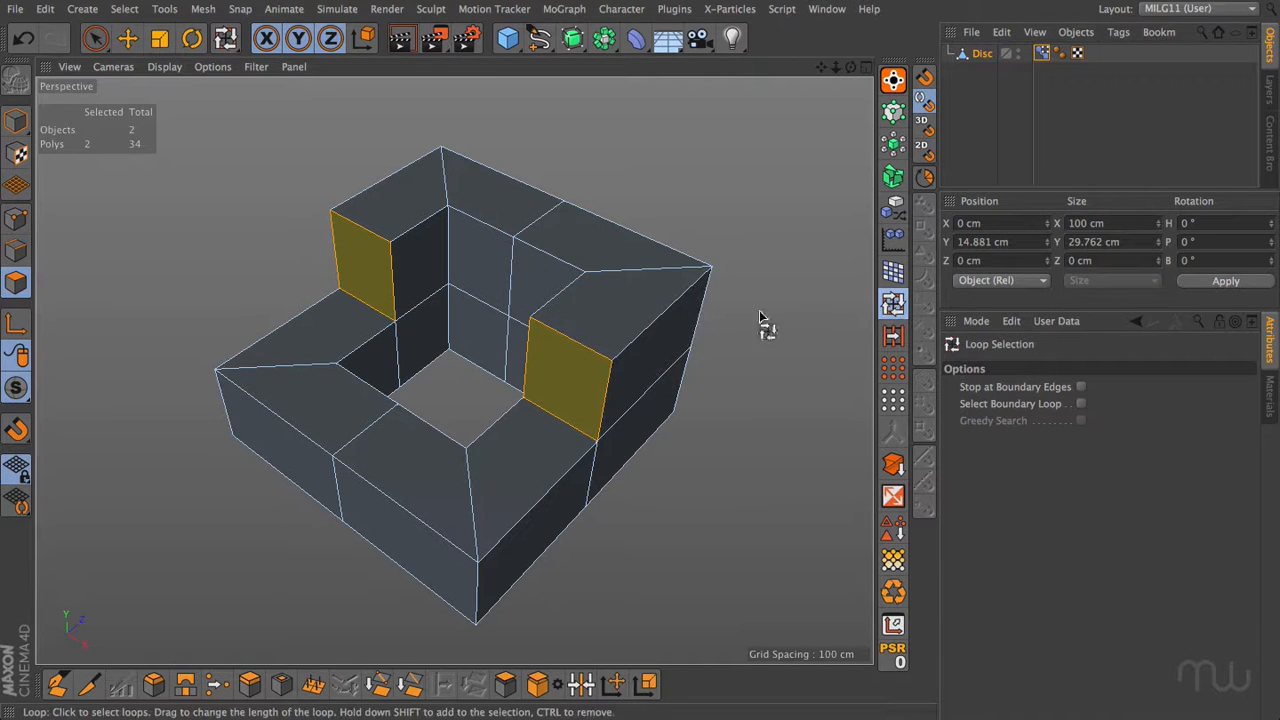
pyautogui.click(585, 345)
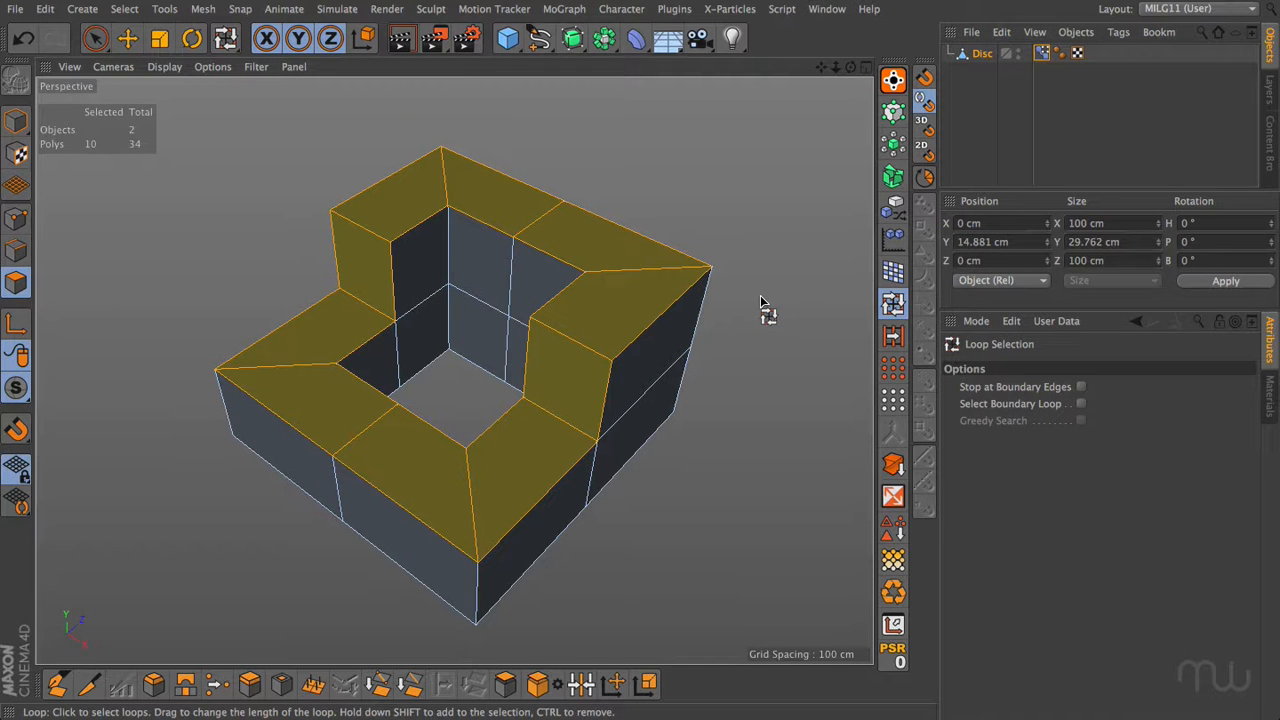
pyautogui.press('e')
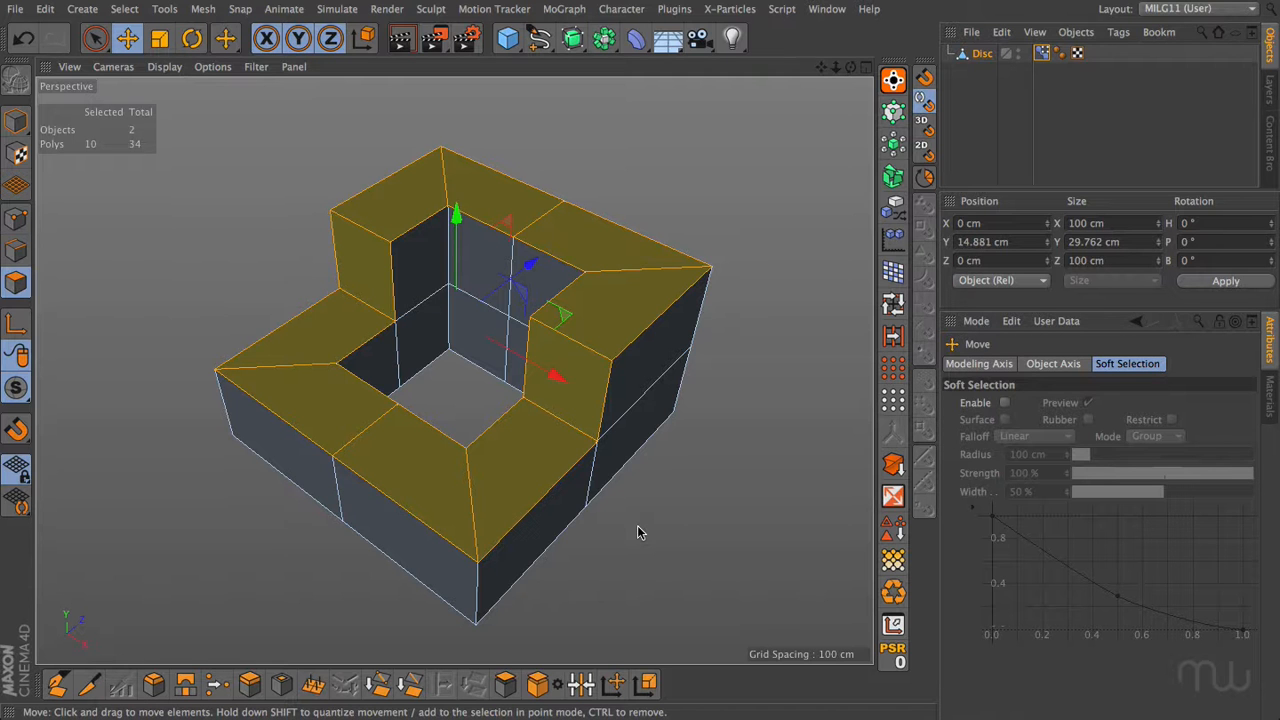
# In edge mode, loop-select the outer and inner boundary edges of the open underside together.
pyautogui.keyDown('alt'); pyautogui.moveTo(640, 532); pyautogui.dragTo(530, 403); pyautogui.keyUp('alt')
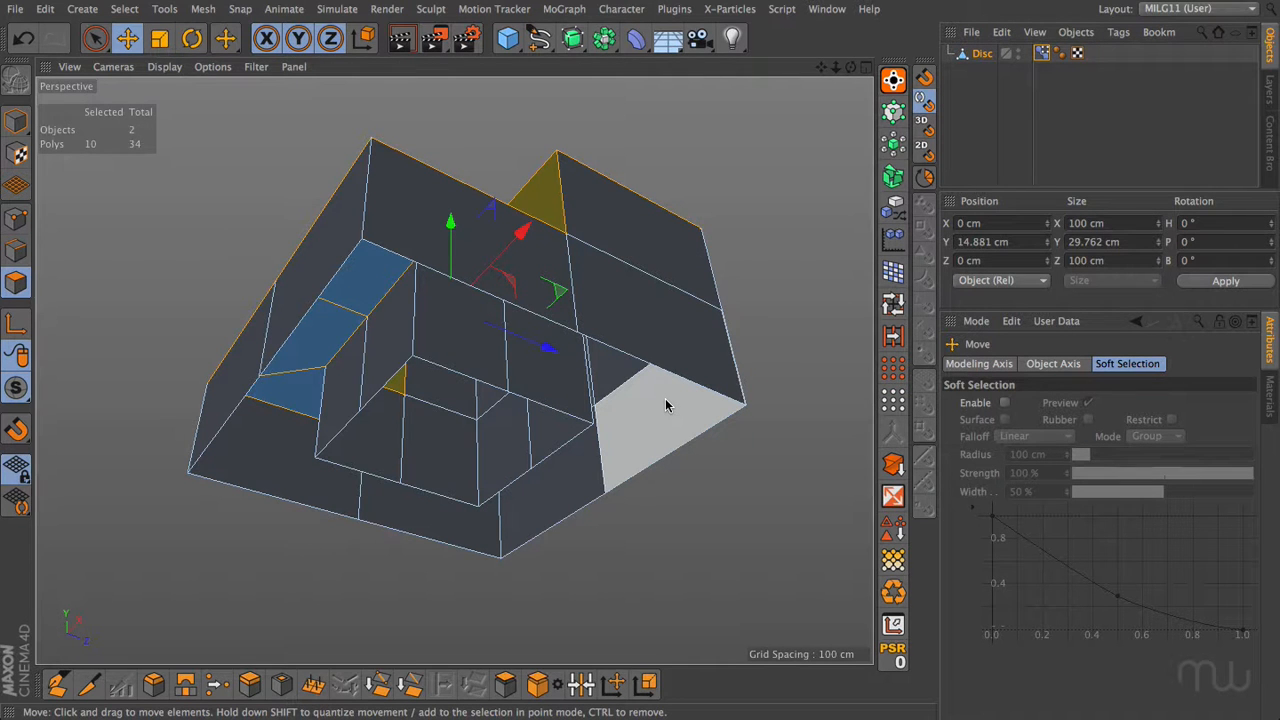
pyautogui.press('Return')
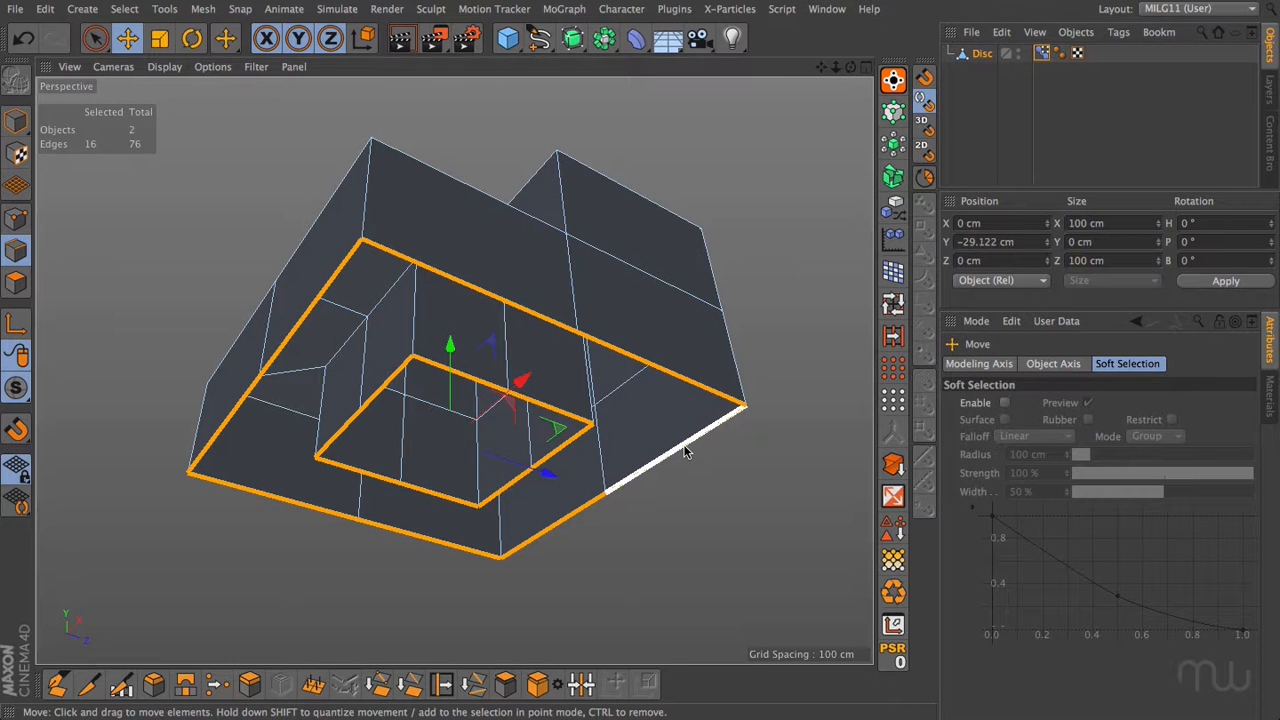
pyautogui.hotkey('ctrl', 'z')
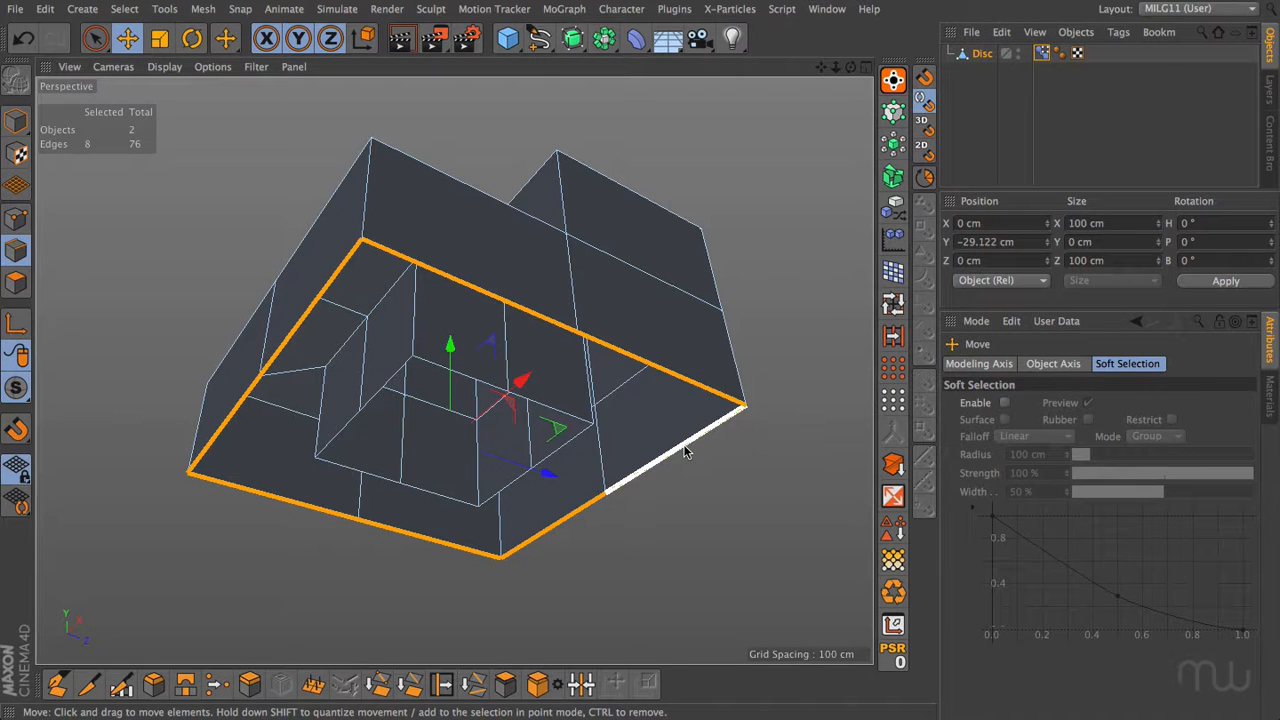
pyautogui.keyDown('shift'); pyautogui.doubleClick(403, 366); pyautogui.keyUp('shift')
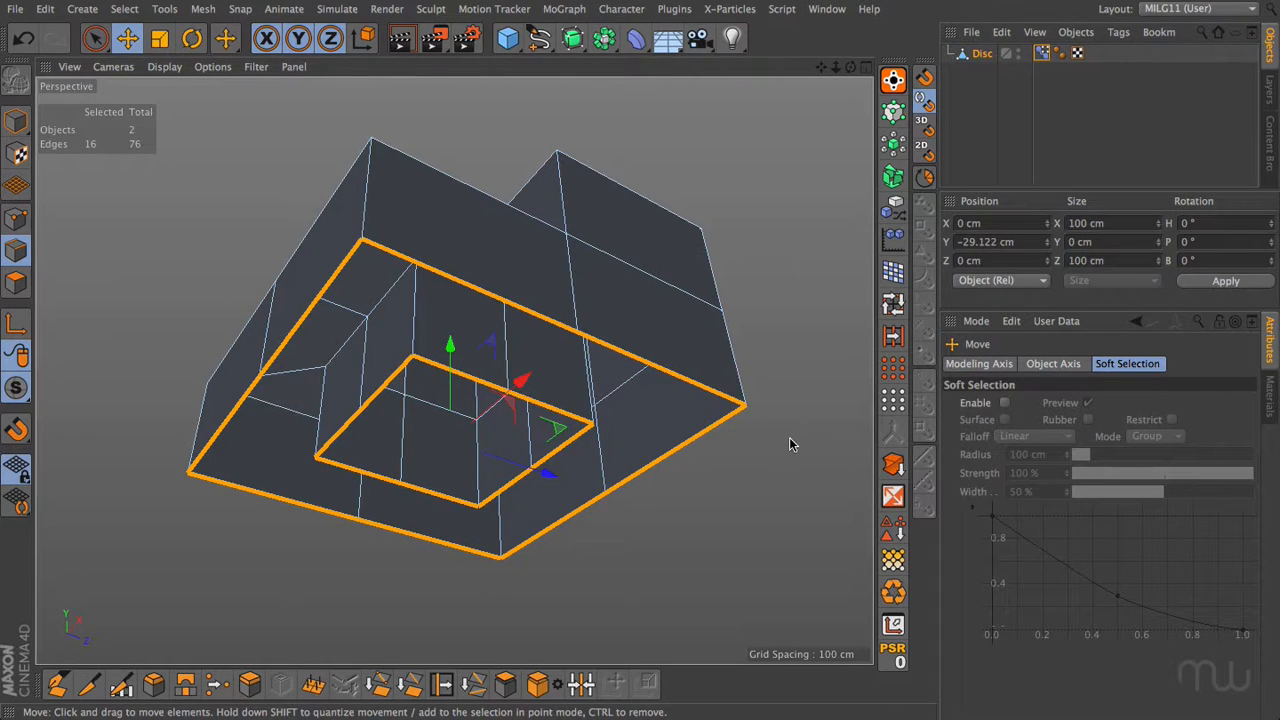
pyautogui.doubleClick(742, 406)
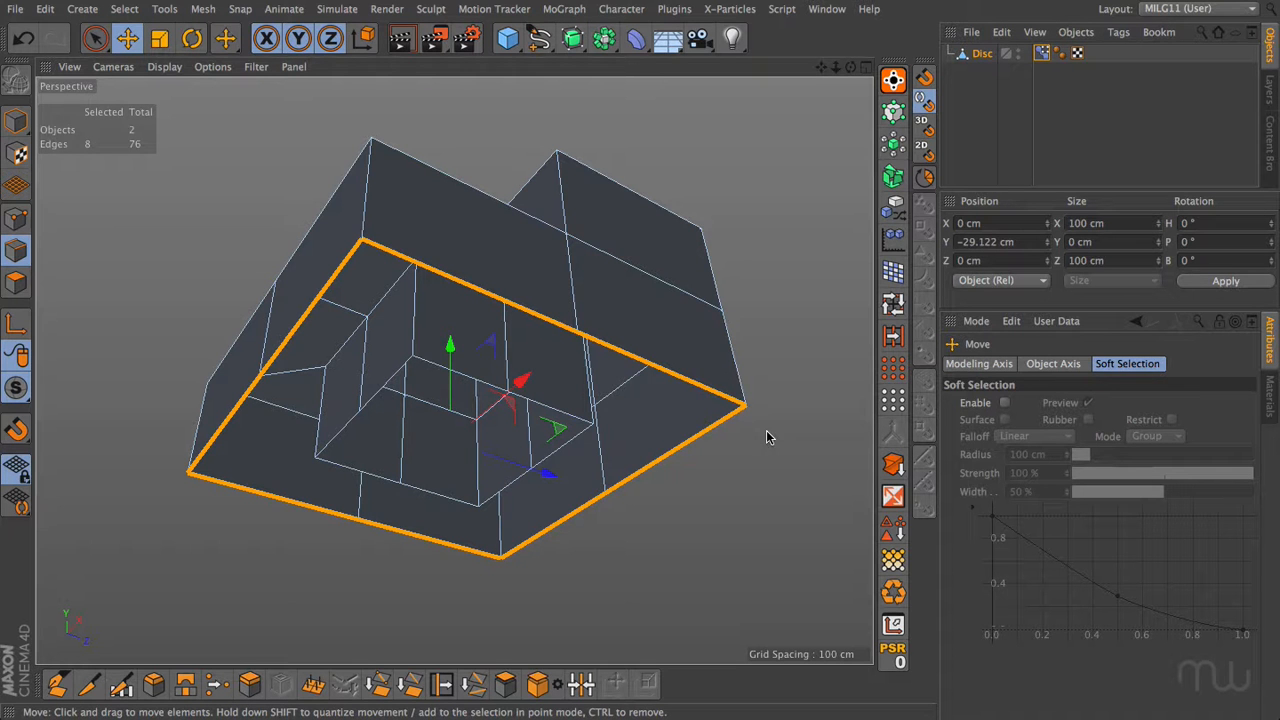
pyautogui.keyDown('shift'); pyautogui.doubleClick(584, 425); pyautogui.keyUp('shift')
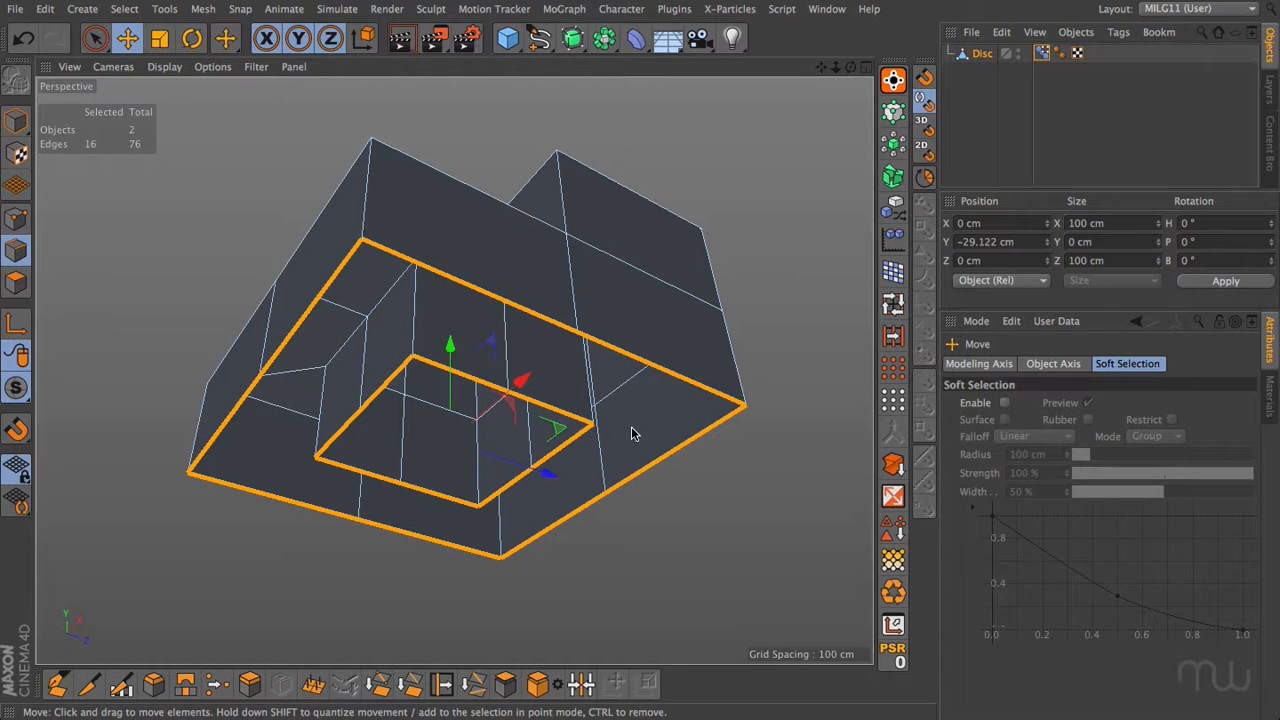
# Try closing the underside with Stitch and Sew from the inner loop's corner to the outer one, and select all polygons to check their normals.
pyautogui.click(581, 683)
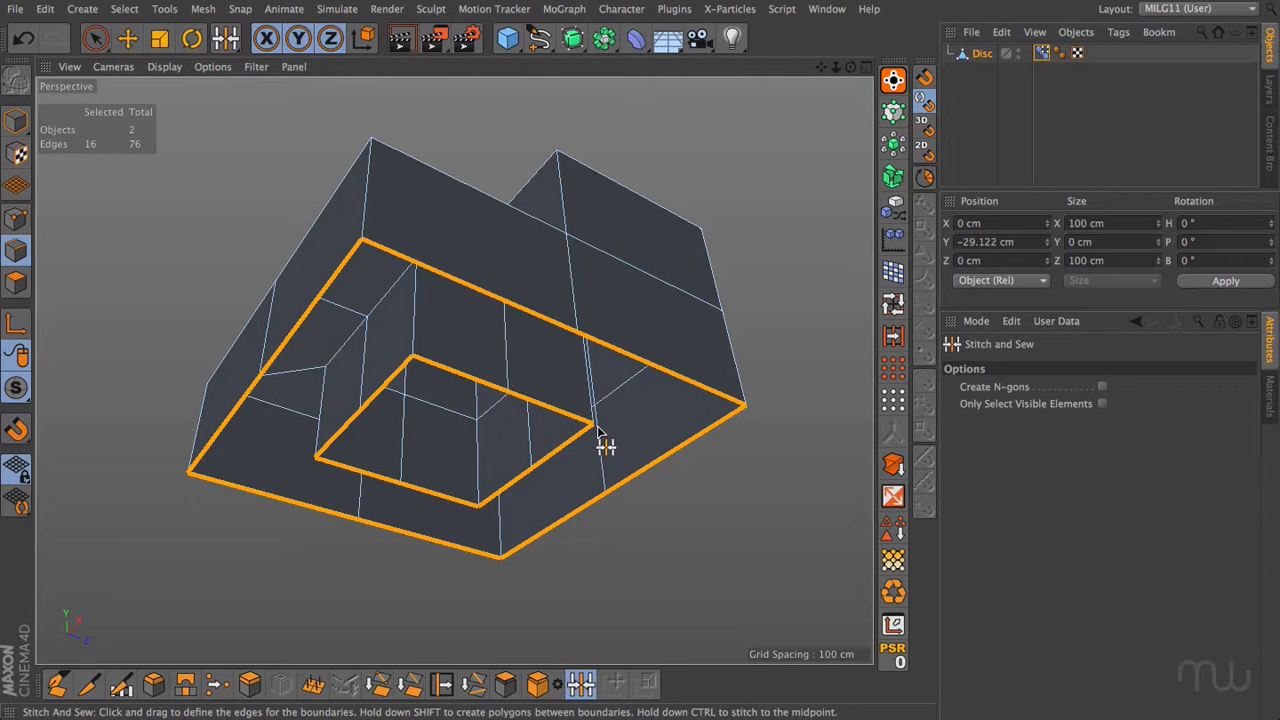
pyautogui.moveTo(600, 440); pyautogui.dragTo(755, 424)
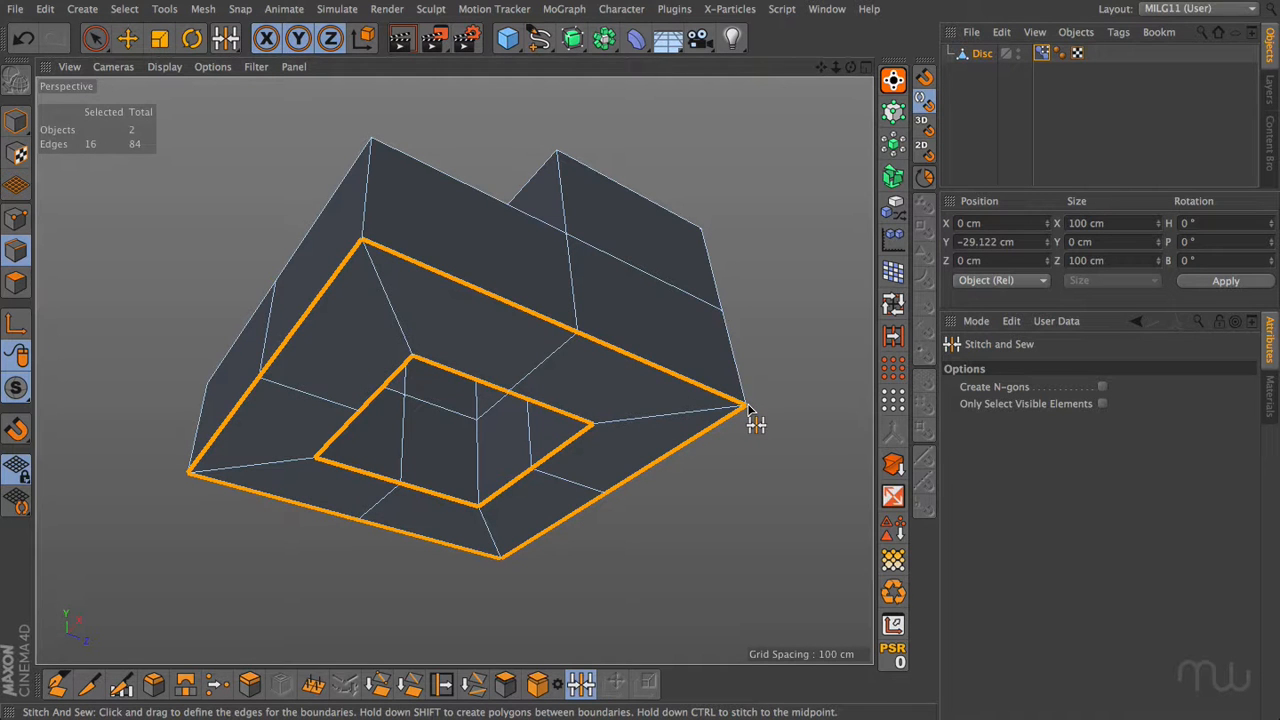
pyautogui.press('Return')
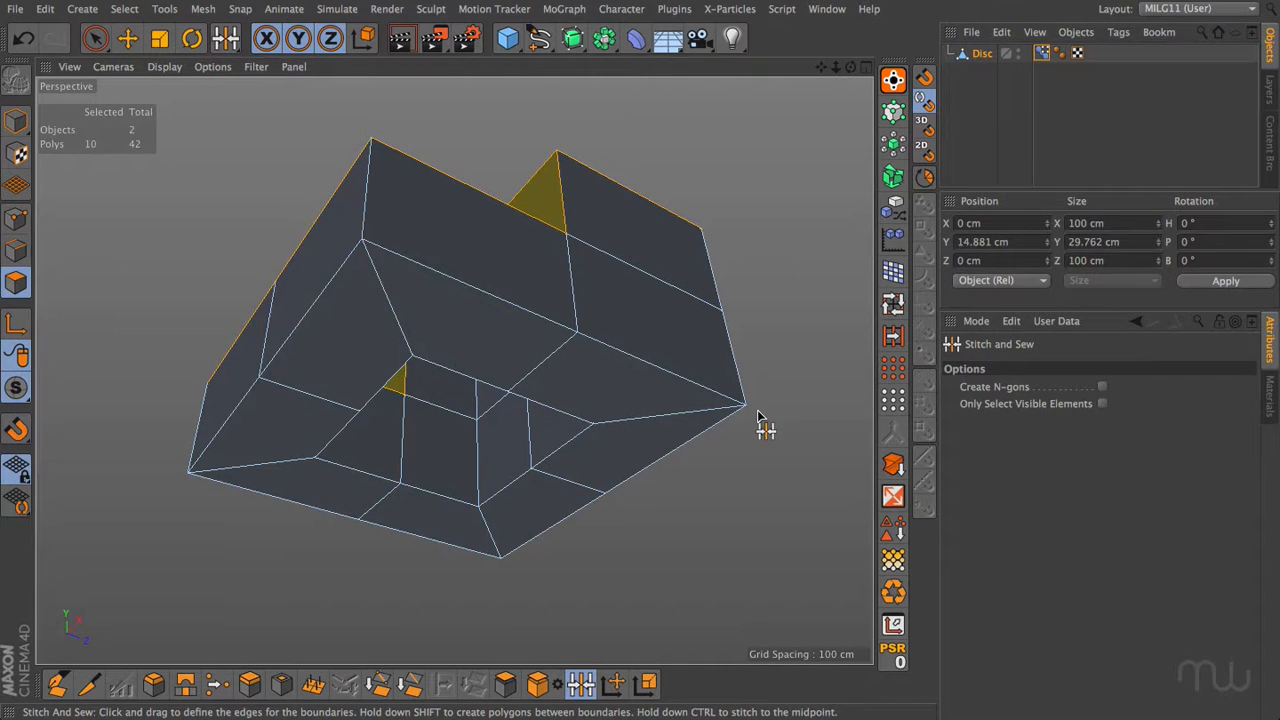
pyautogui.hotkey('ctrl', 'a')
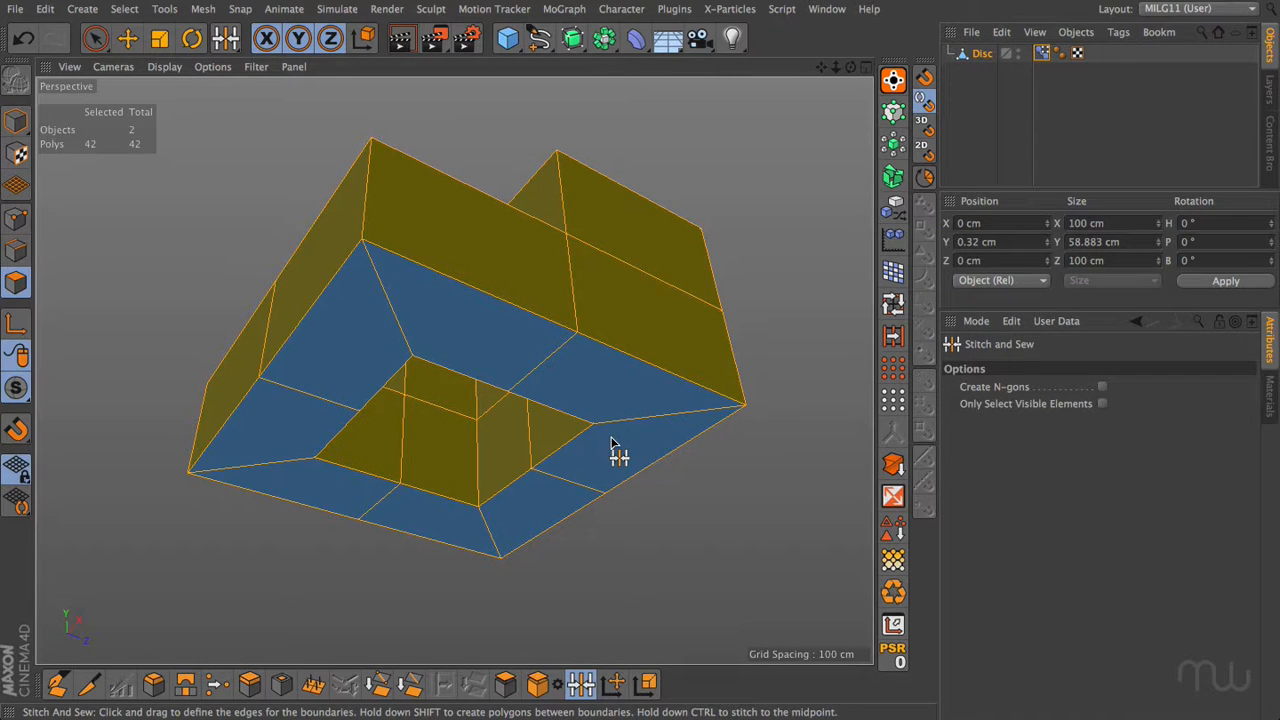
# Undo the full polygon selection and the inner-to-outer stitch across the underside.
pyautogui.hotkey('ctrl', 'z')
pyautogui.hotkey('ctrl', 'z')
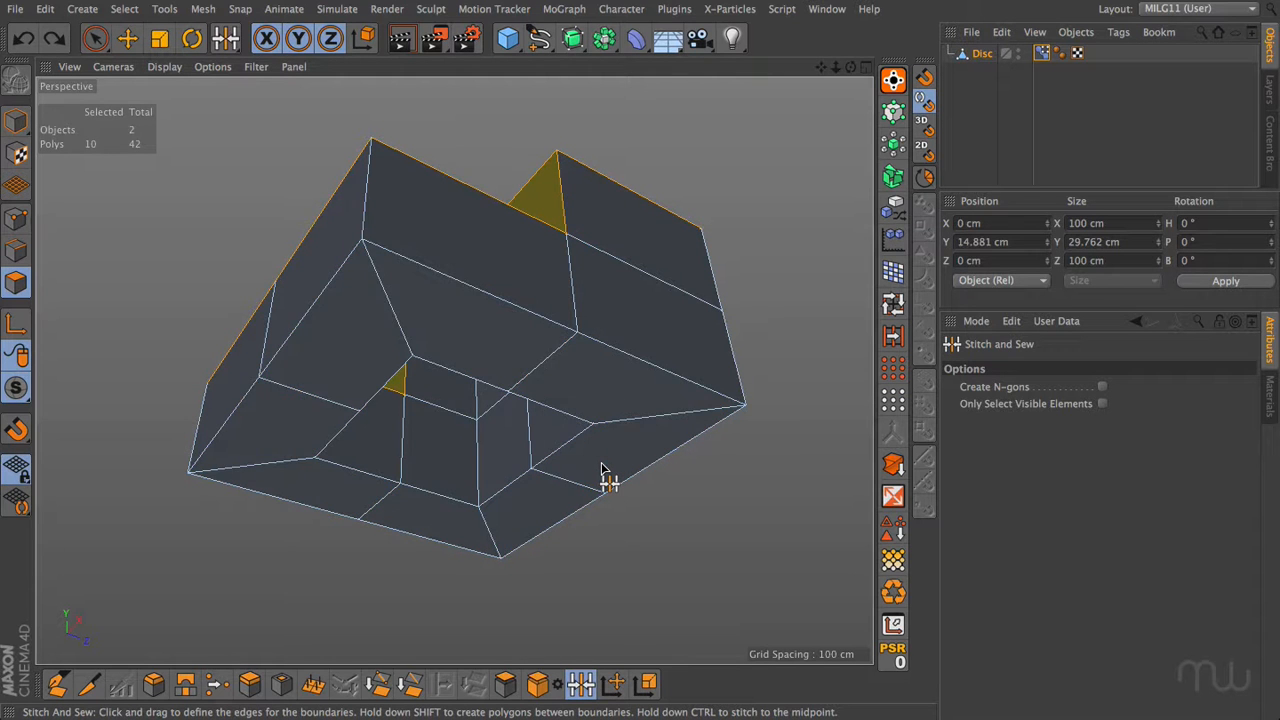
pyautogui.hotkey('ctrl', 'z')
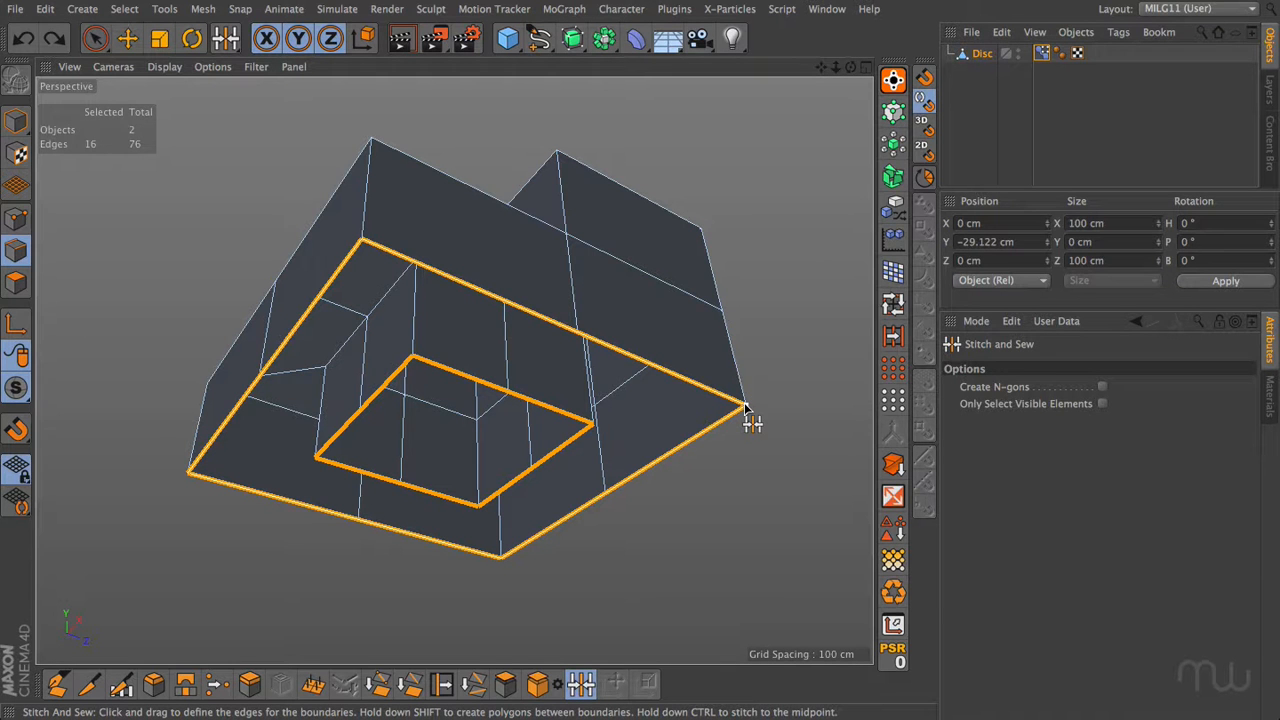
# Stitch the underside closed from the outer loop's corner to the matching inner corner, and select all polygons to check their normals.
pyautogui.moveTo(745, 406); pyautogui.dragTo(593, 425)
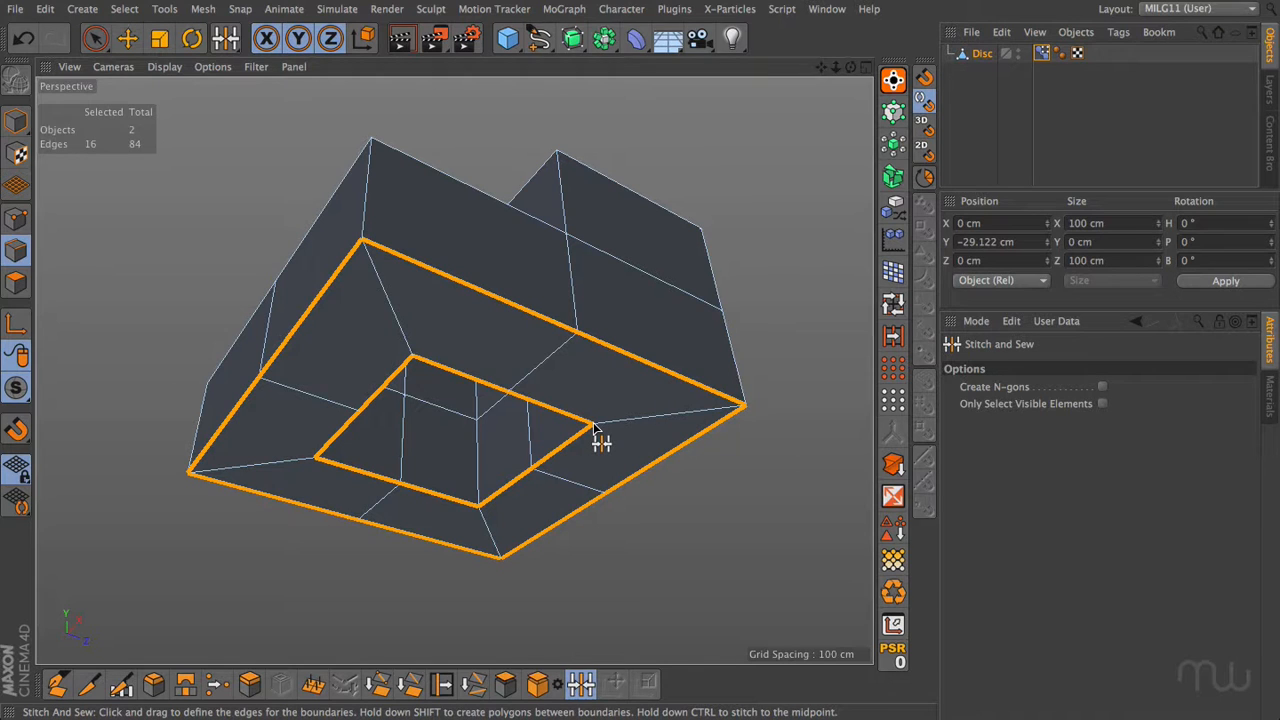
pyautogui.press('Return')
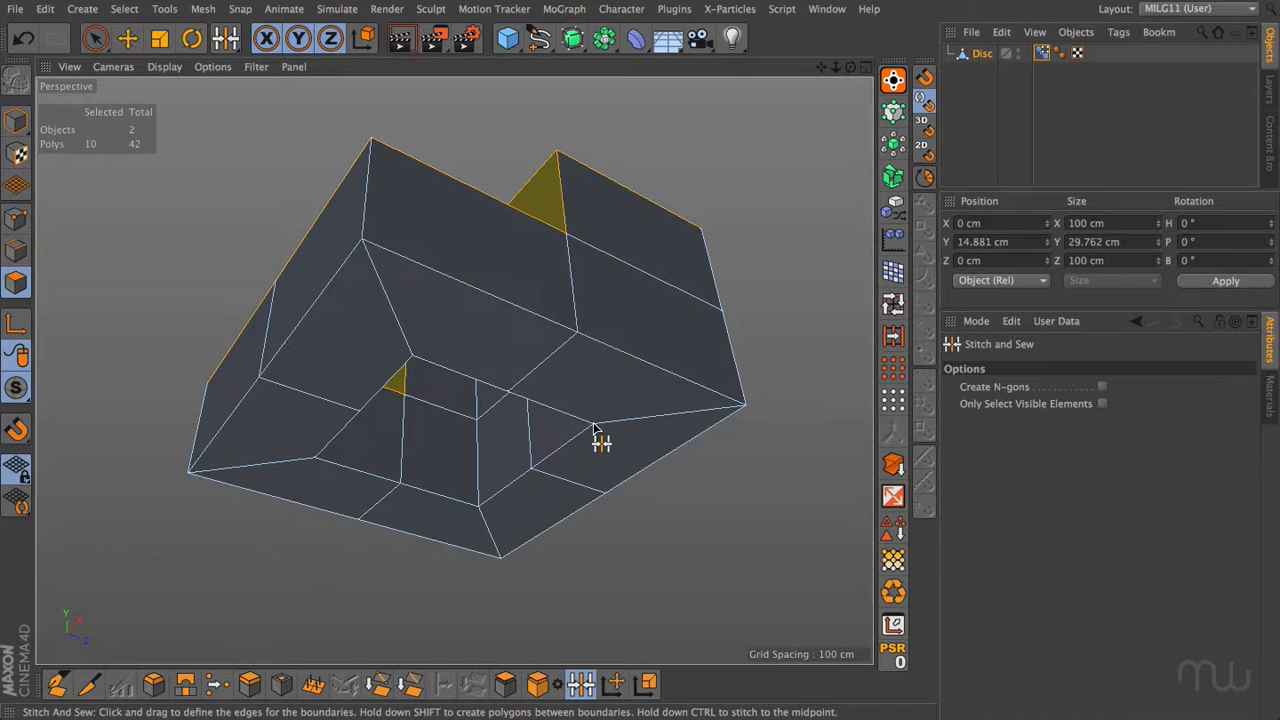
pyautogui.hotkey('ctrl', 'a')
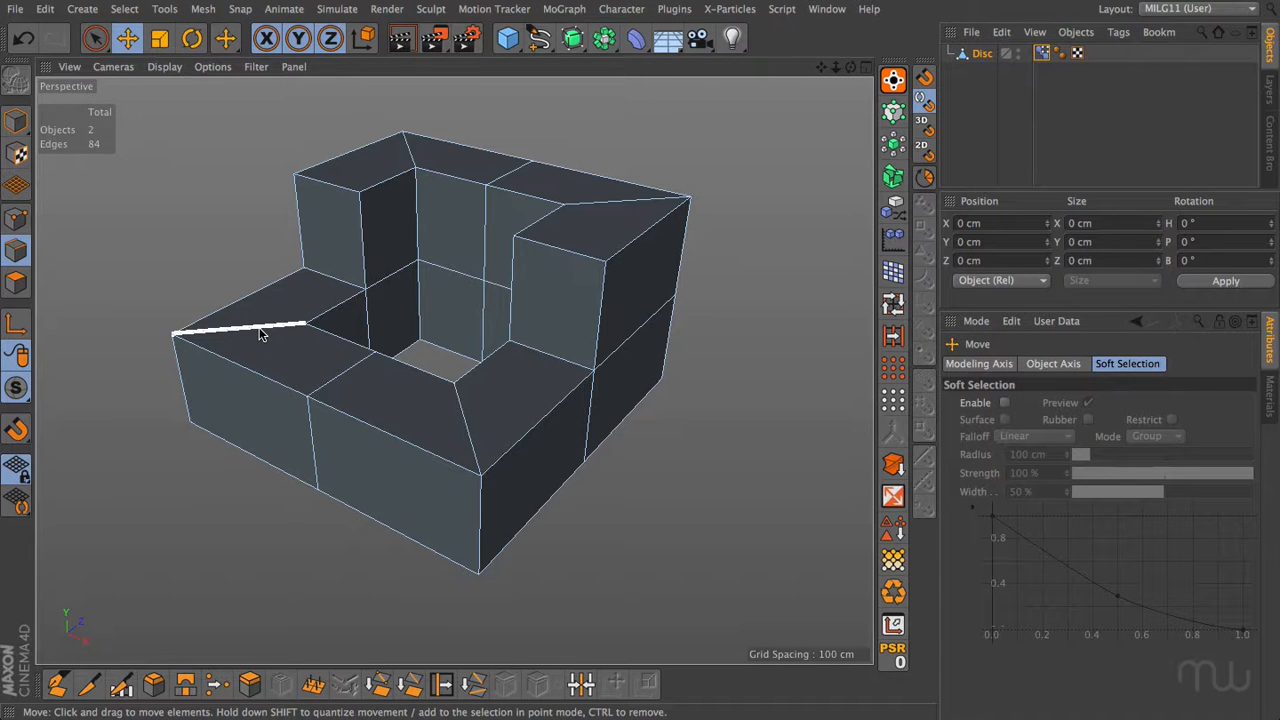
# Select four edges of the lower block, at the step's base, along the front's top and bottom, and on the underside, and clear the selection.
pyautogui.click(552, 357)
pyautogui.keyDown('shift'); pyautogui.click(445, 459); pyautogui.keyUp('shift')
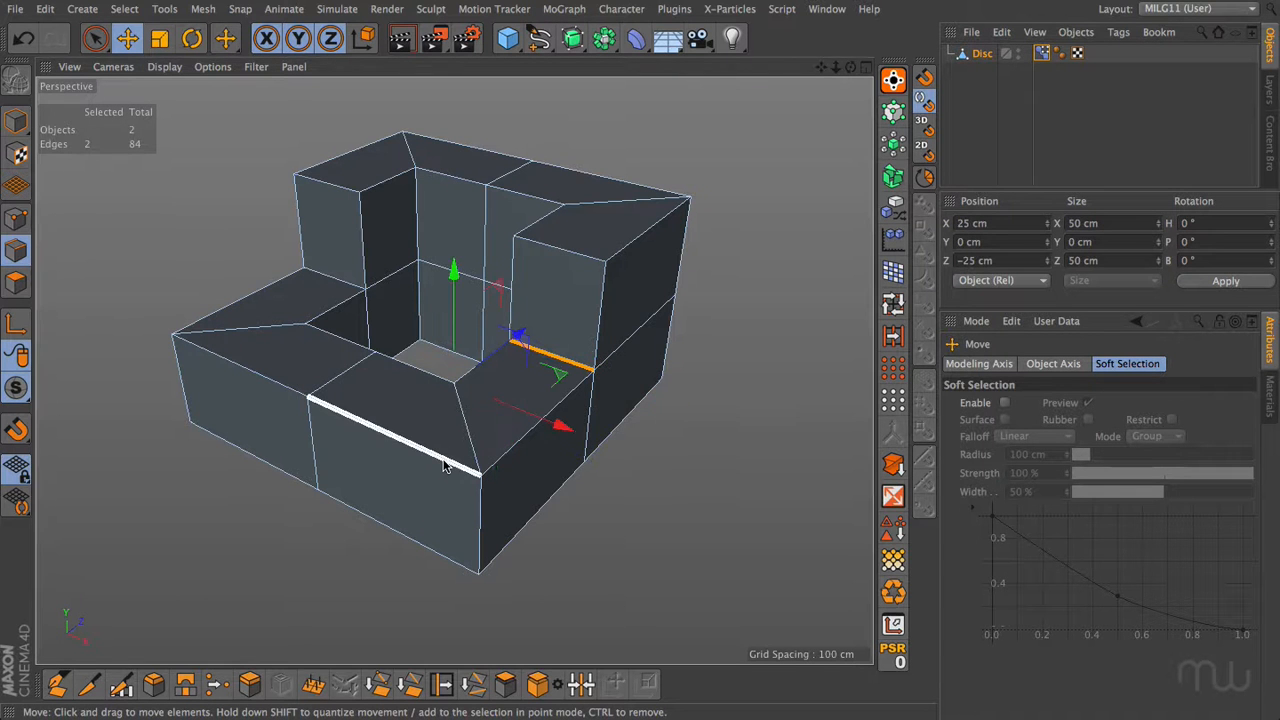
pyautogui.keyDown('shift'); pyautogui.click(454, 563); pyautogui.keyUp('shift')
pyautogui.keyDown('alt'); pyautogui.moveTo(454, 565); pyautogui.dragTo(436, 339); pyautogui.keyUp('alt')
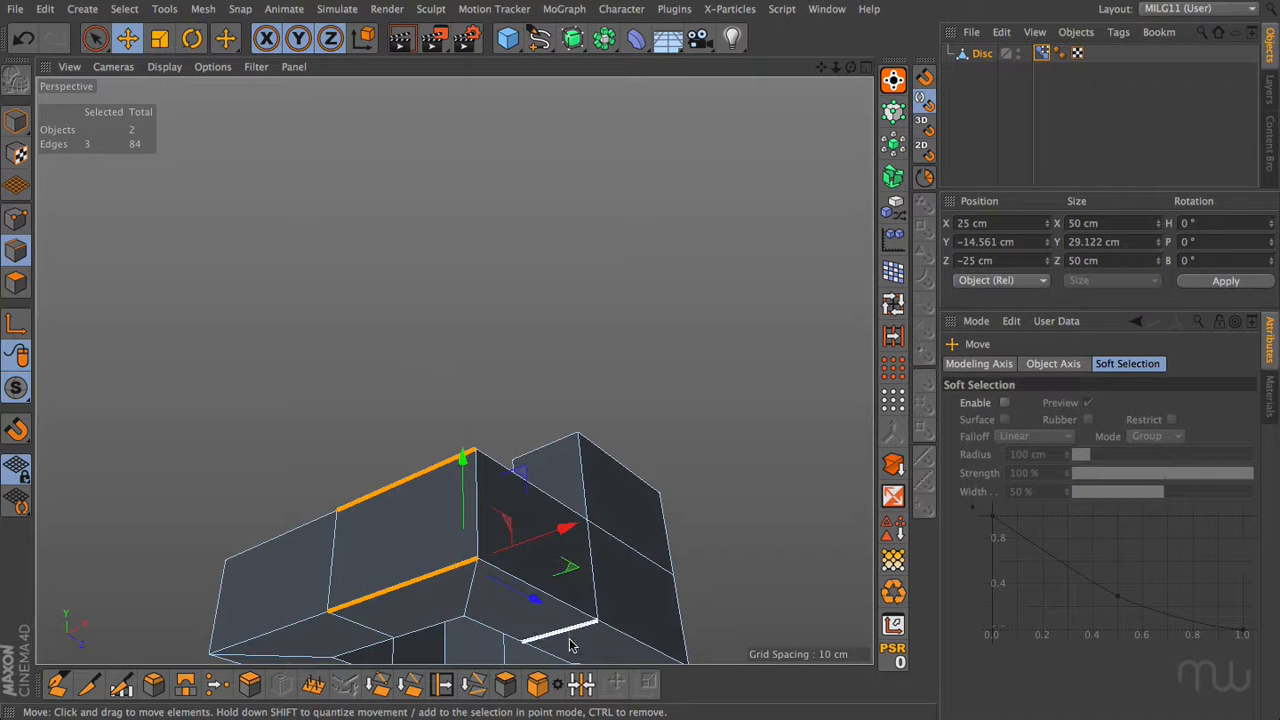
pyautogui.keyDown('alt'); pyautogui.moveTo(565, 632); pyautogui.dragTo(568, 435, button='middle'); pyautogui.keyUp('alt')
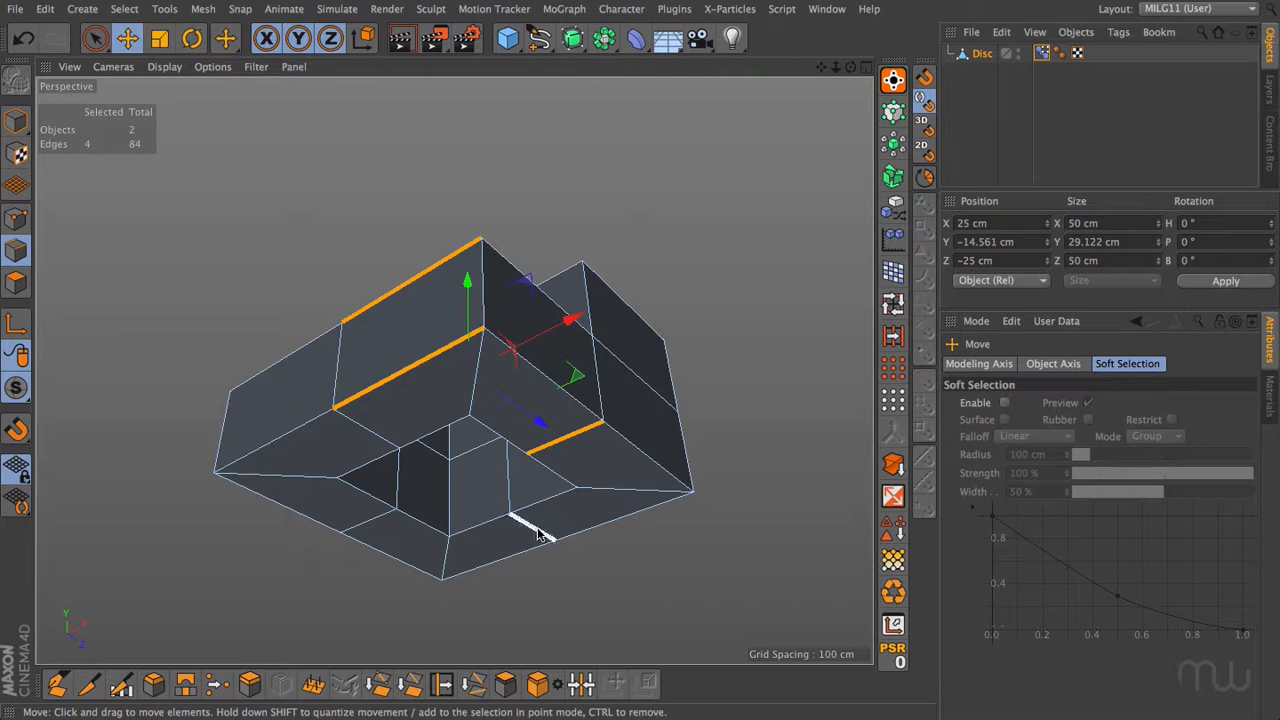
pyautogui.keyDown('alt'); pyautogui.moveTo(564, 222); pyautogui.dragTo(594, 431); pyautogui.keyUp('alt')
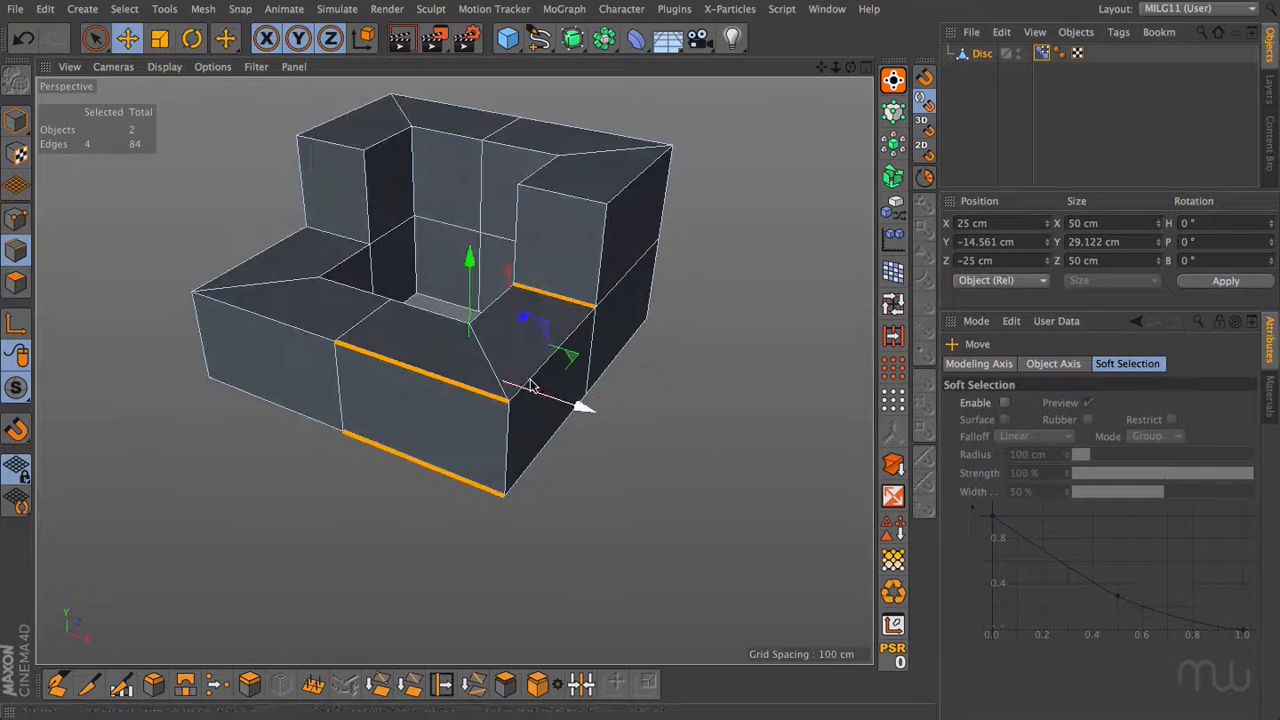
pyautogui.keyDown('alt'); pyautogui.moveTo(512, 333); pyautogui.dragTo(525, 395, button='middle'); pyautogui.keyUp('alt')
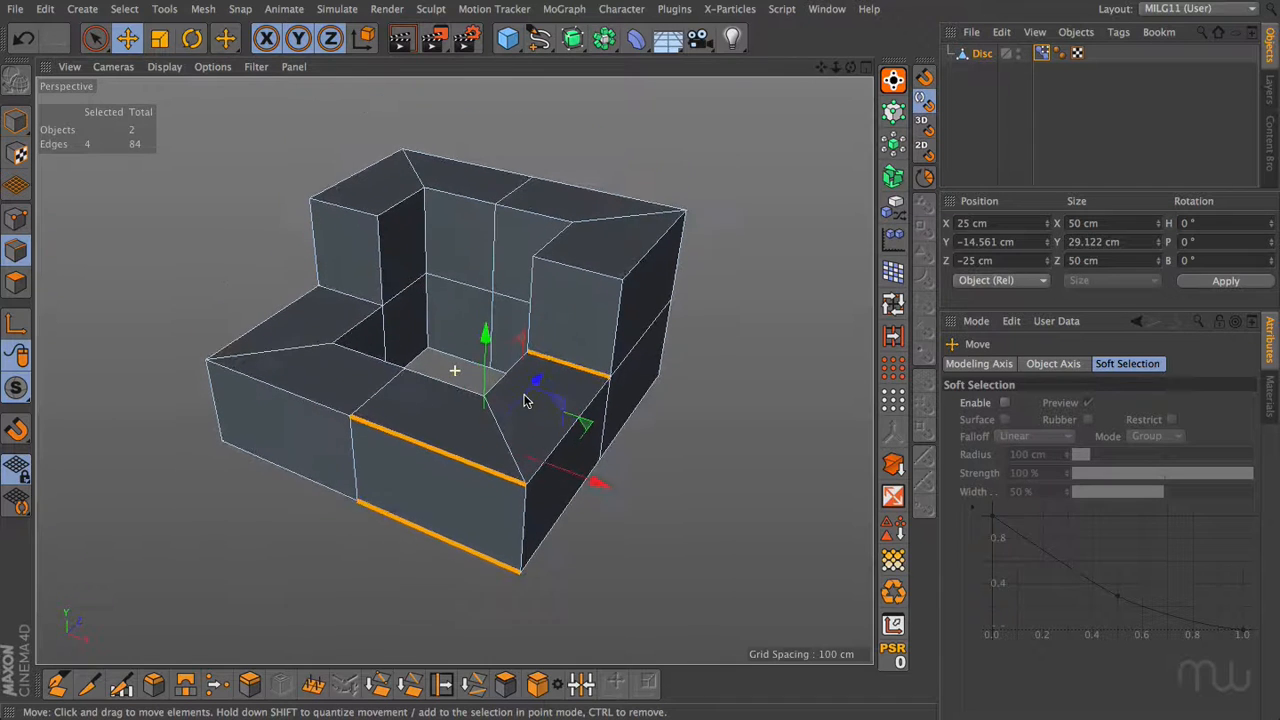
pyautogui.click(731, 412)
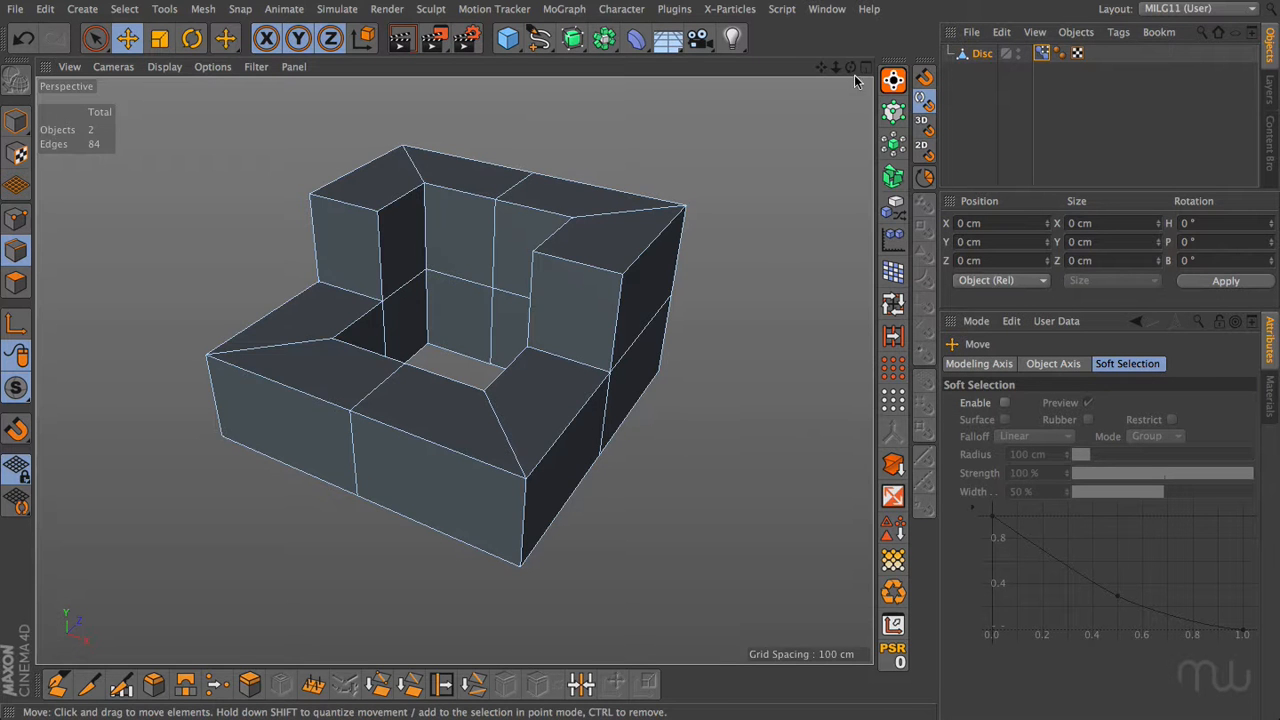
# Doodle four short white strokes across the top and side faces around the lower front corner, and delete the doodle.
pyautogui.moveTo(851, 67)
pyautogui.mouseDown()
pyautogui.moveTo(790, 70)
pyautogui.moveTo(788, 88)
pyautogui.mouseUp()
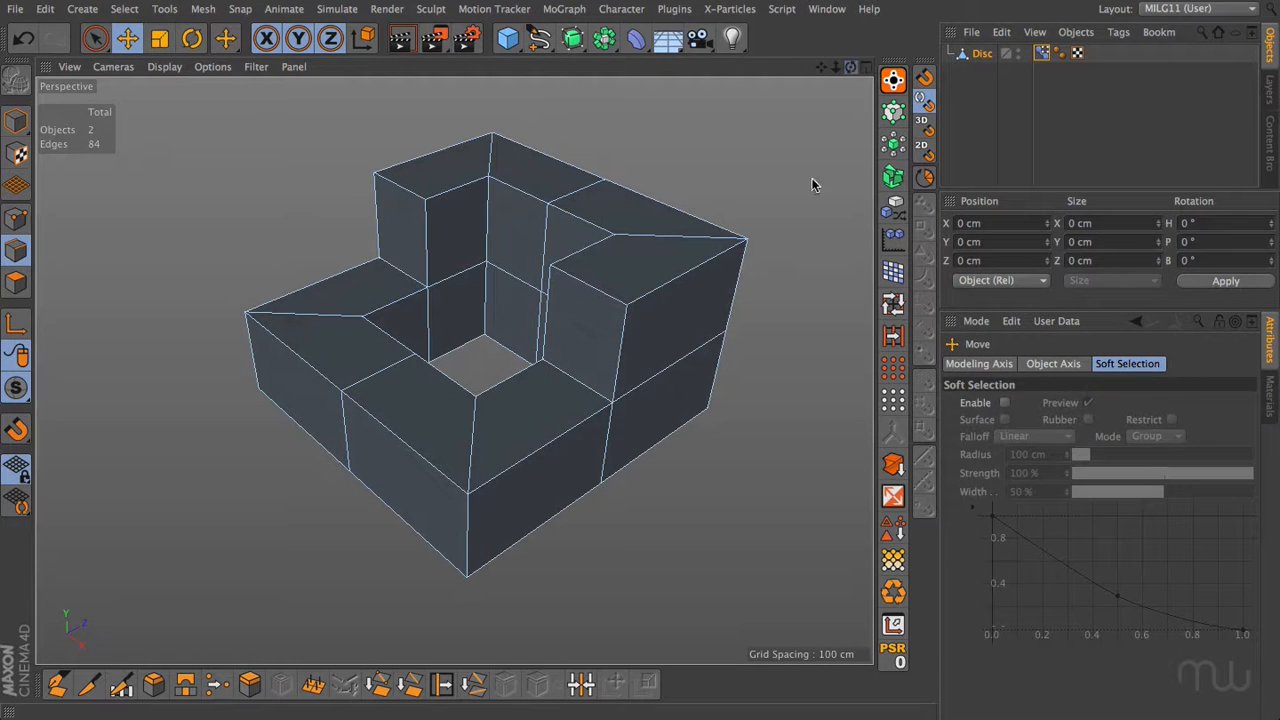
pyautogui.press('d')
pyautogui.moveTo(486, 408); pyautogui.dragTo(533, 437)
pyautogui.moveTo(471, 407)
pyautogui.mouseDown()
pyautogui.moveTo(414, 432)
pyautogui.moveTo(409, 508)
pyautogui.mouseUp()
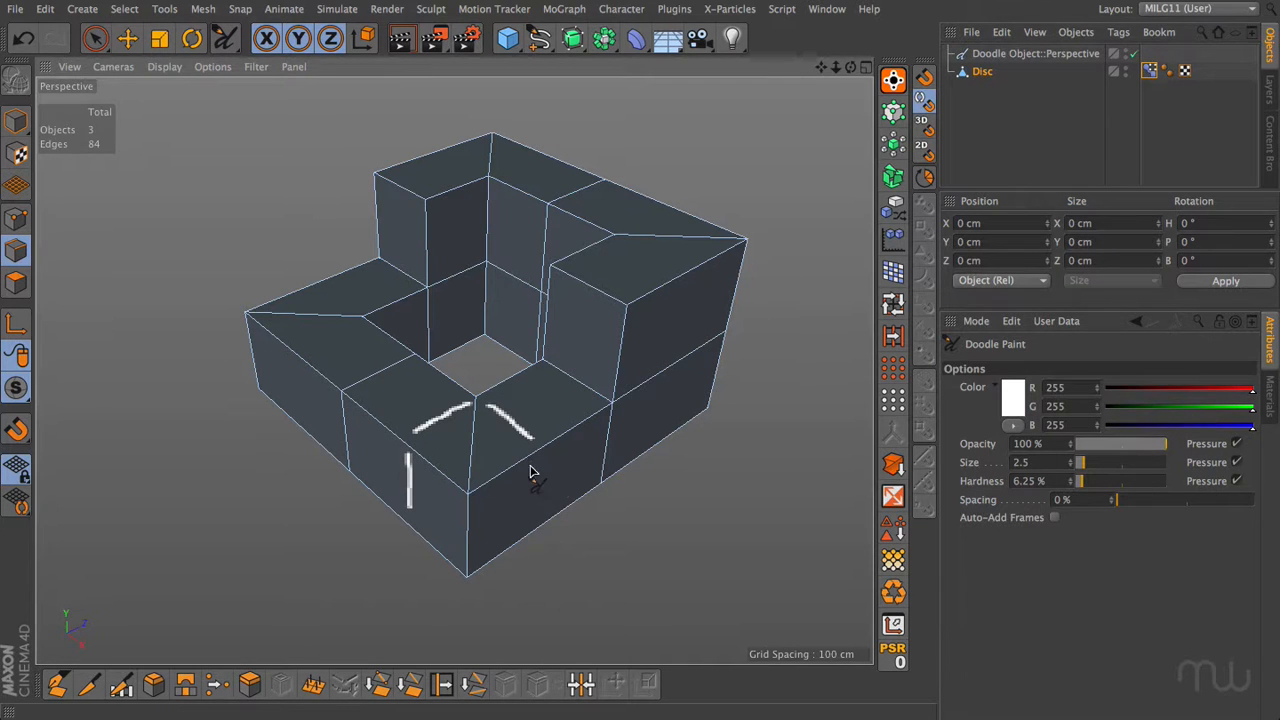
pyautogui.moveTo(535, 465); pyautogui.dragTo(537, 512)
pyautogui.press('Delete')
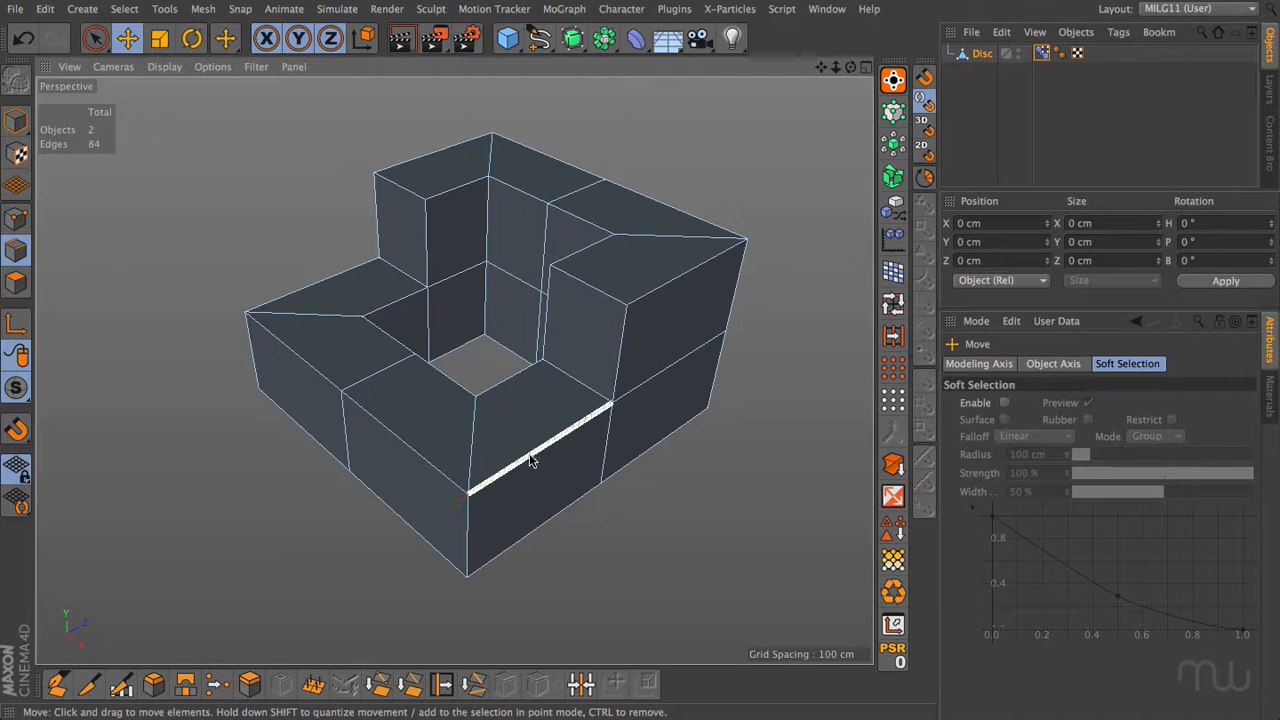
# Select the four outer top edges and the four matching bottom edges around the lower half of the block.
pyautogui.click(536, 466)
pyautogui.keyDown('shift'); pyautogui.click(546, 523); pyautogui.keyUp('shift')
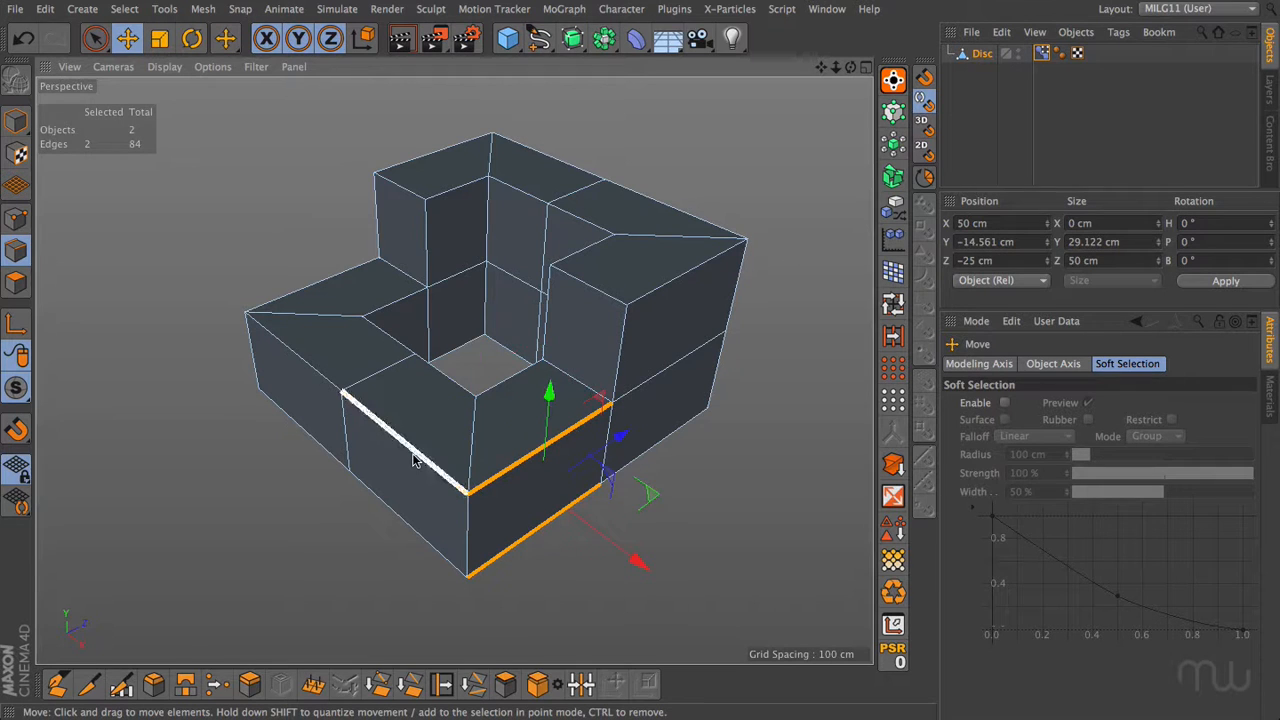
pyautogui.keyDown('shift'); pyautogui.click(415, 452); pyautogui.keyUp('shift')
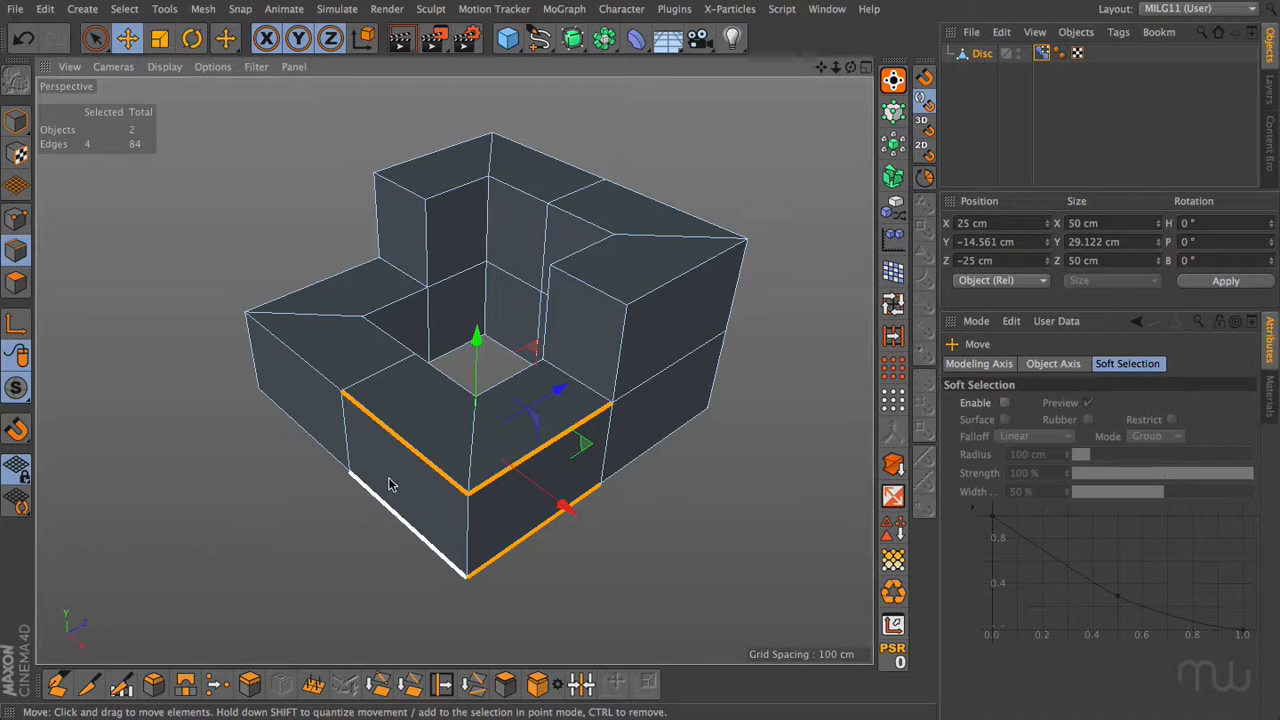
pyautogui.keyDown('shift'); pyautogui.click(314, 369); pyautogui.keyUp('shift')
pyautogui.keyDown('shift'); pyautogui.click(297, 430); pyautogui.keyUp('shift')
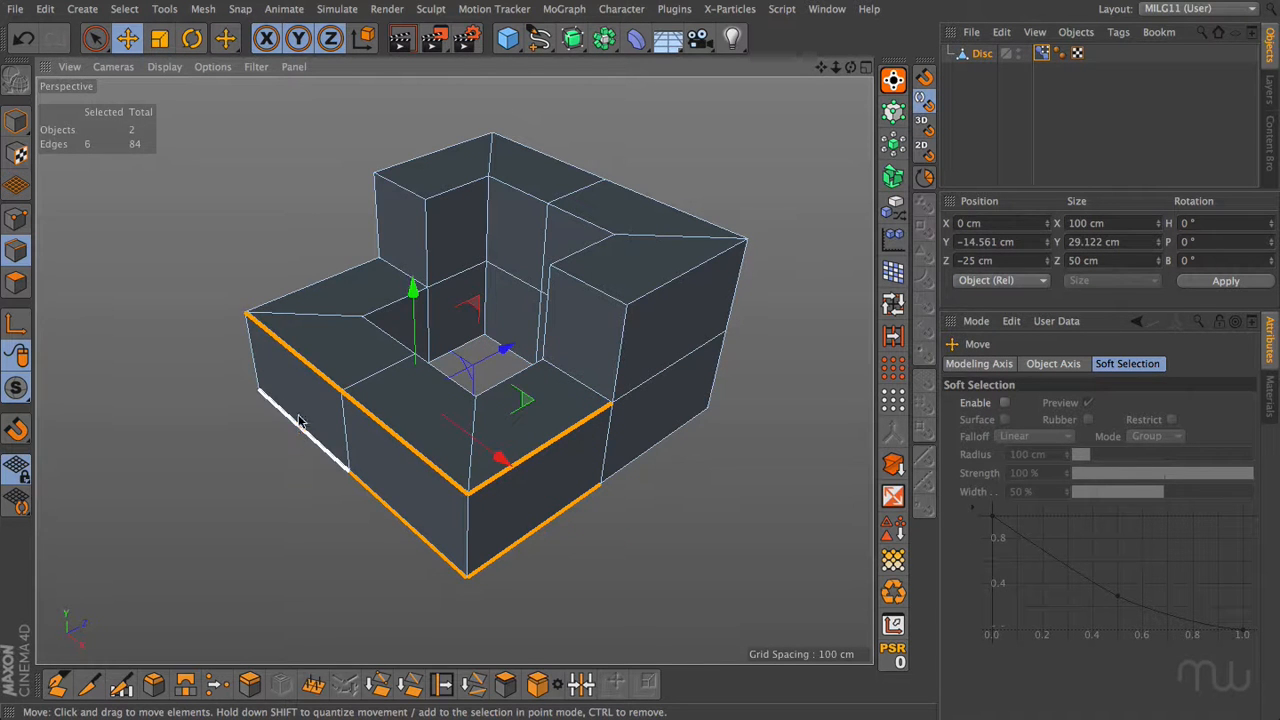
pyautogui.keyDown('shift'); pyautogui.click(326, 280); pyautogui.keyUp('shift')
pyautogui.keyDown('alt'); pyautogui.moveTo(320, 289); pyautogui.dragTo(640, 195); pyautogui.keyUp('alt')
pyautogui.keyDown('shift'); pyautogui.click(346, 384); pyautogui.keyUp('shift')
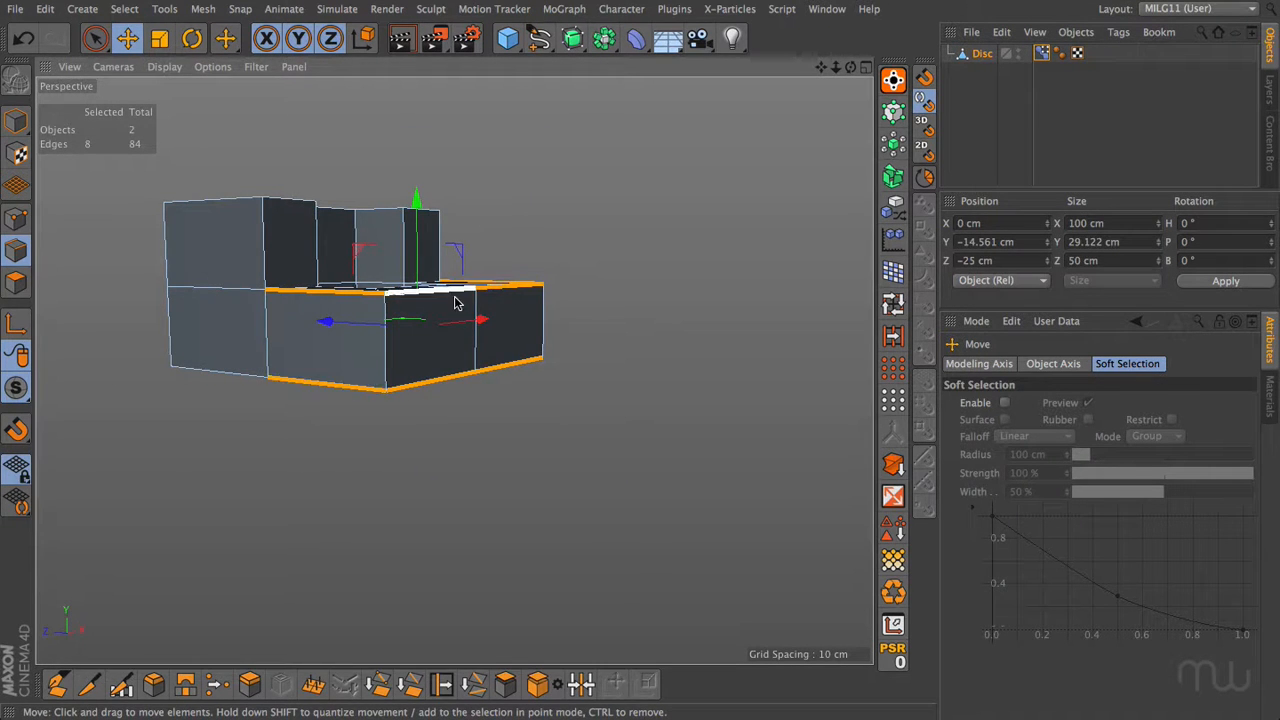
pyautogui.keyDown('alt'); pyautogui.moveTo(454, 300); pyautogui.dragTo(529, 446); pyautogui.keyUp('alt')
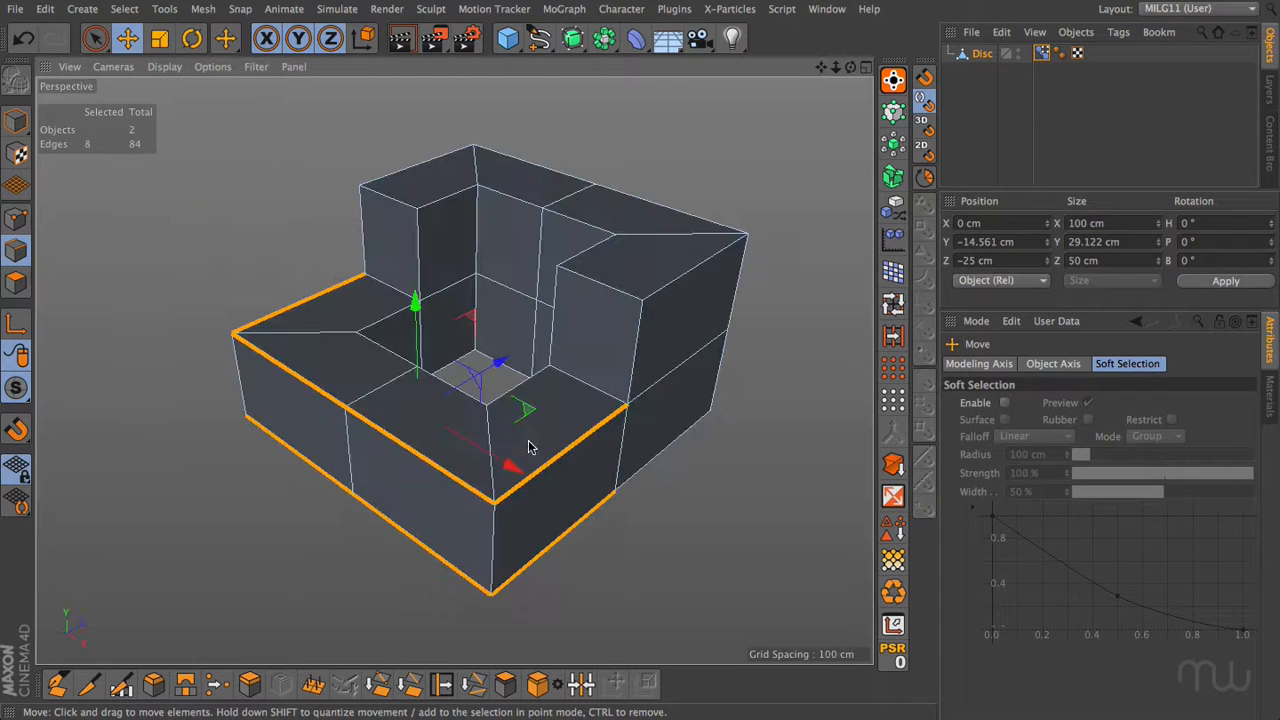
pyautogui.keyDown('shift'); pyautogui.click(566, 478); pyautogui.keyUp('shift')
pyautogui.keyDown('shift'); pyautogui.click(565, 538); pyautogui.keyUp('shift')
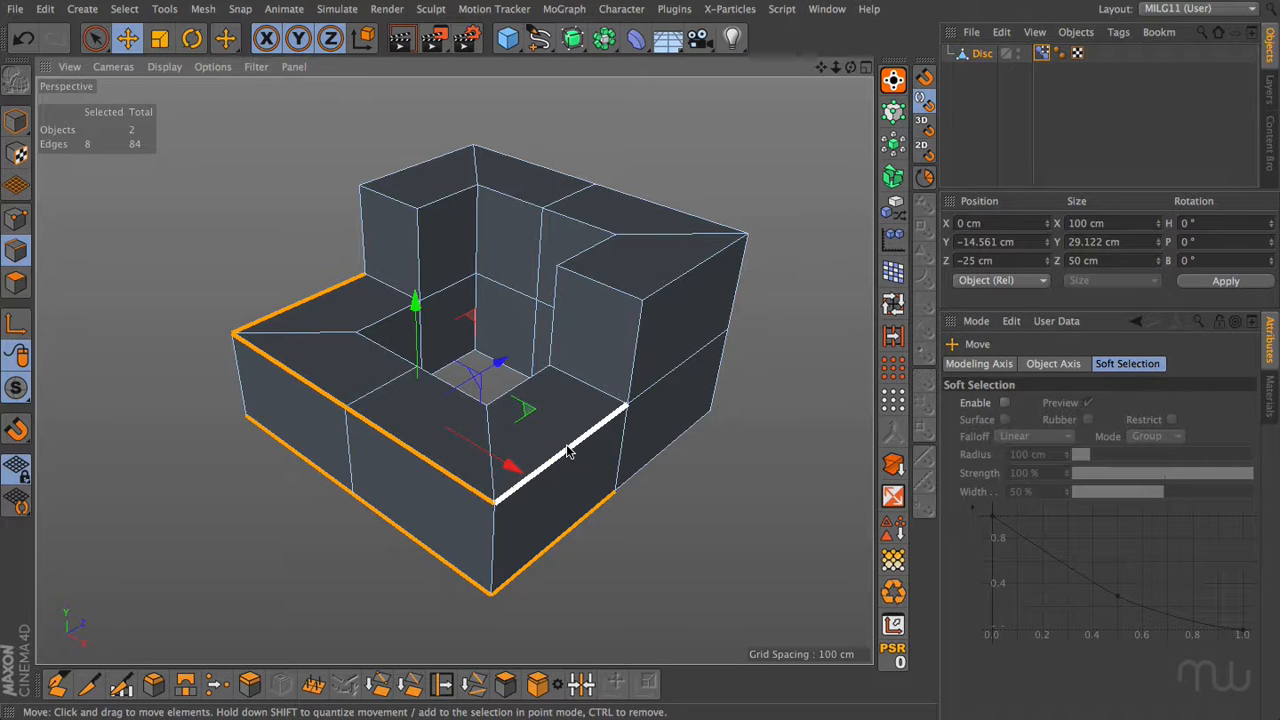
# Connect the eight selected edges of the lower block across their midpoints, clear the selection, and remove the resulting N-gons.
pyautogui.click(204, 12)
pyautogui.moveTo(226, 55)
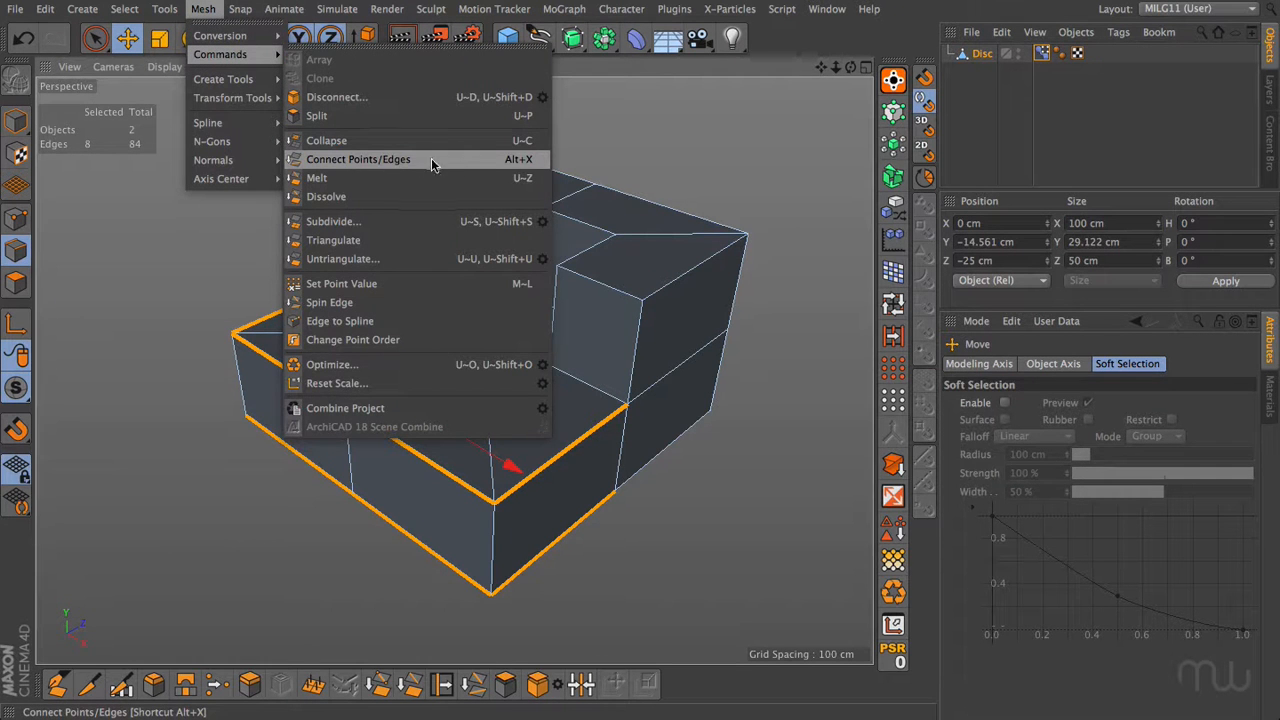
pyautogui.click(533, 166)
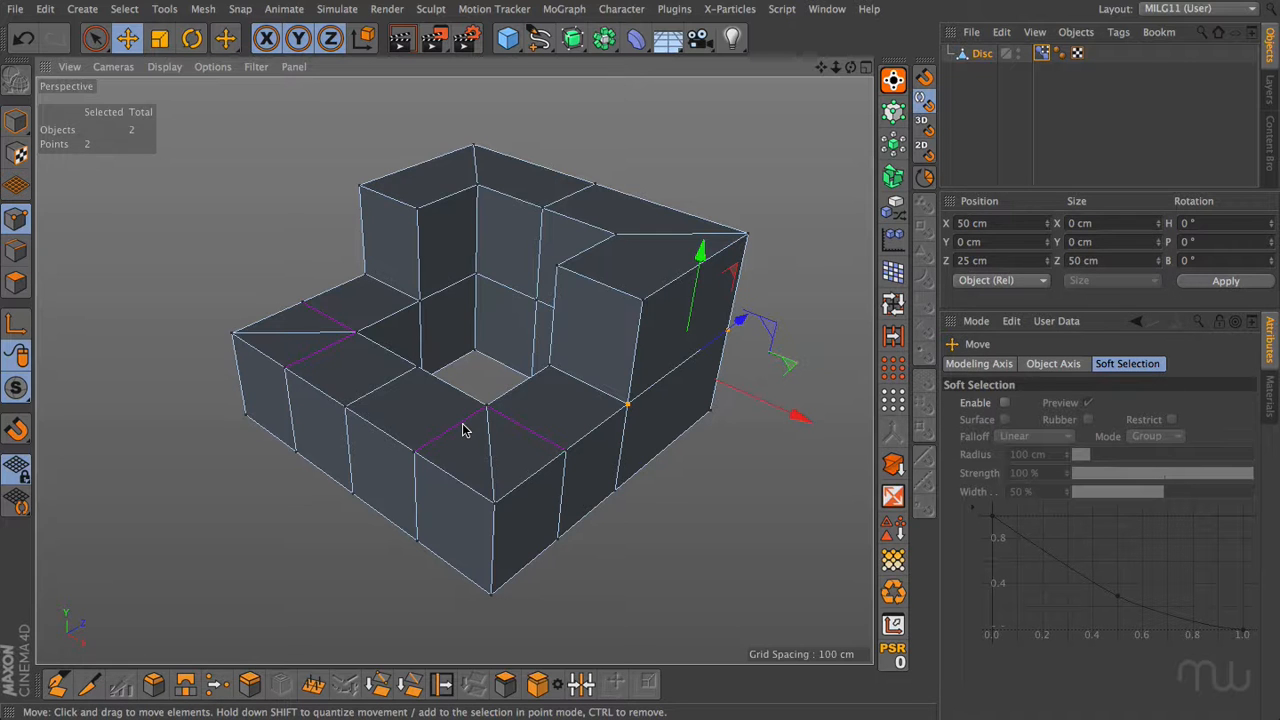
pyautogui.press('Return')
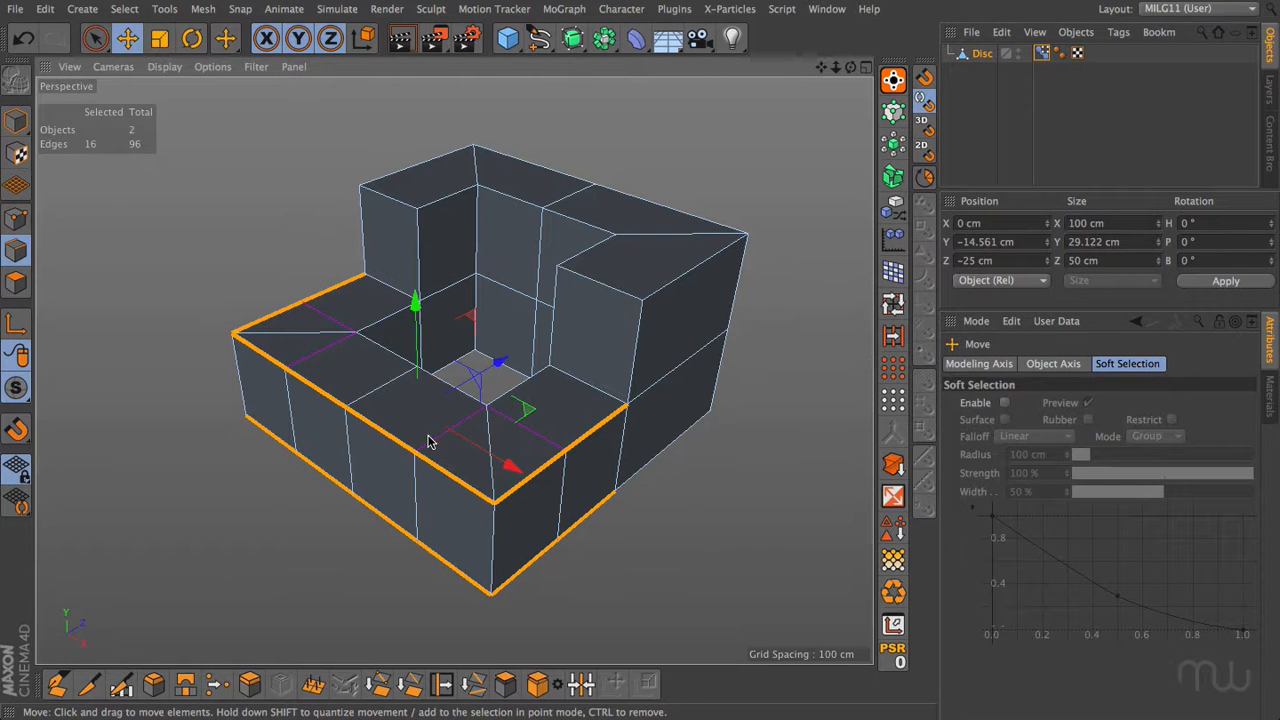
pyautogui.click(647, 518)
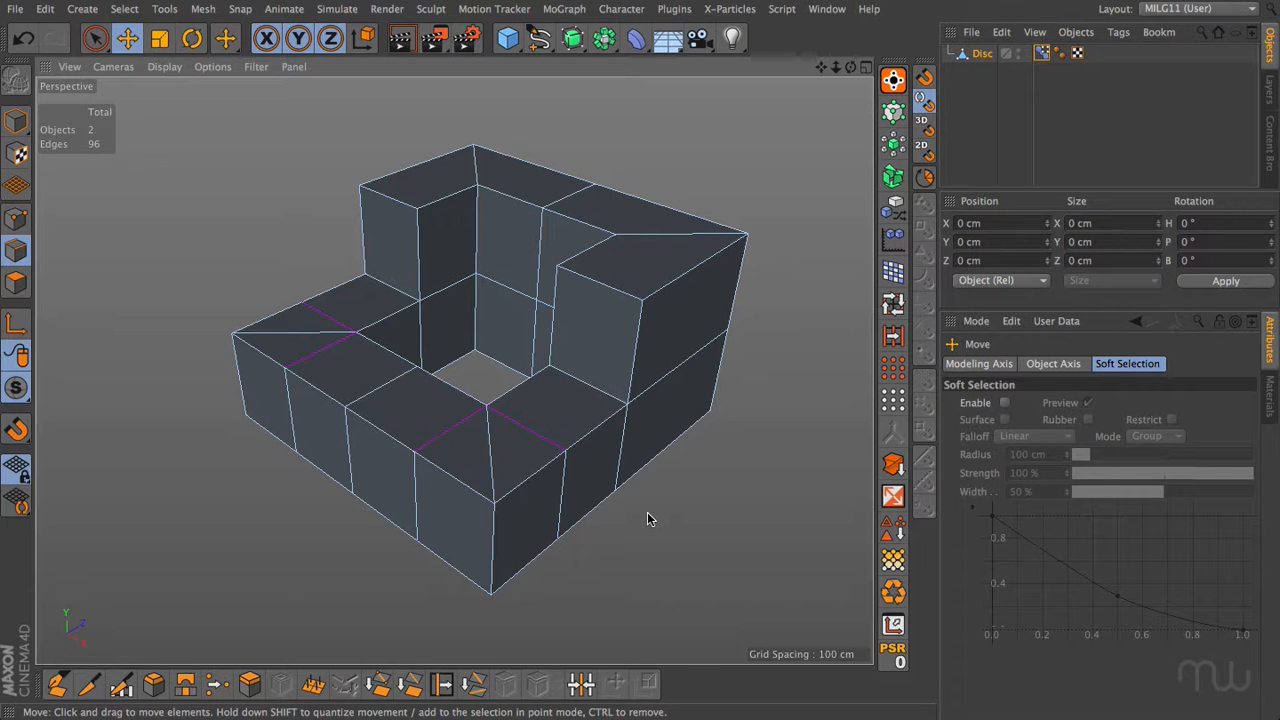
pyautogui.press('u')
pyautogui.press('e')
# Select the four diagonal corner edges on the lower block's top and underside, and remove them while keeping the faces.
pyautogui.click(490, 452)
pyautogui.keyDown('shift'); pyautogui.click(300, 334); pyautogui.keyUp('shift')
pyautogui.keyDown('alt'); pyautogui.moveTo(402, 407); pyautogui.dragTo(429, 131); pyautogui.keyUp('alt')
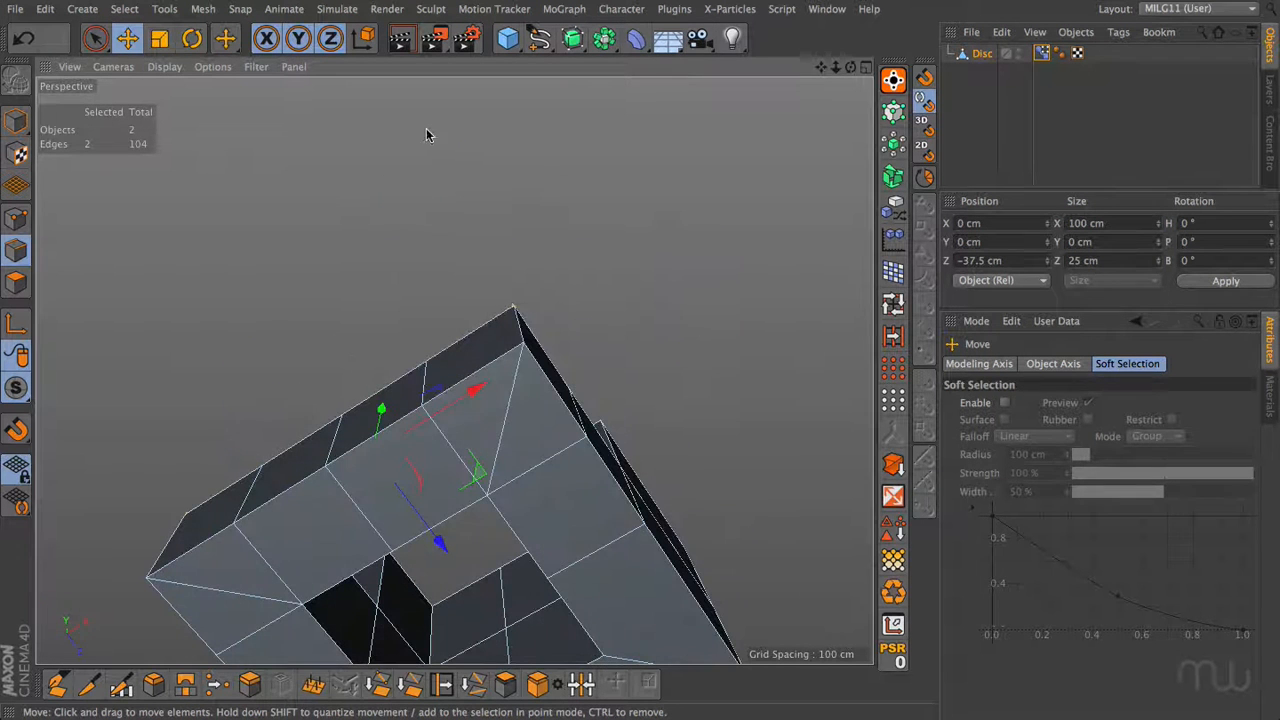
pyautogui.keyDown('shift'); pyautogui.click(236, 593); pyautogui.keyUp('shift')
pyautogui.keyDown('alt'); pyautogui.moveTo(530, 257); pyautogui.dragTo(529, 586); pyautogui.keyUp('alt')
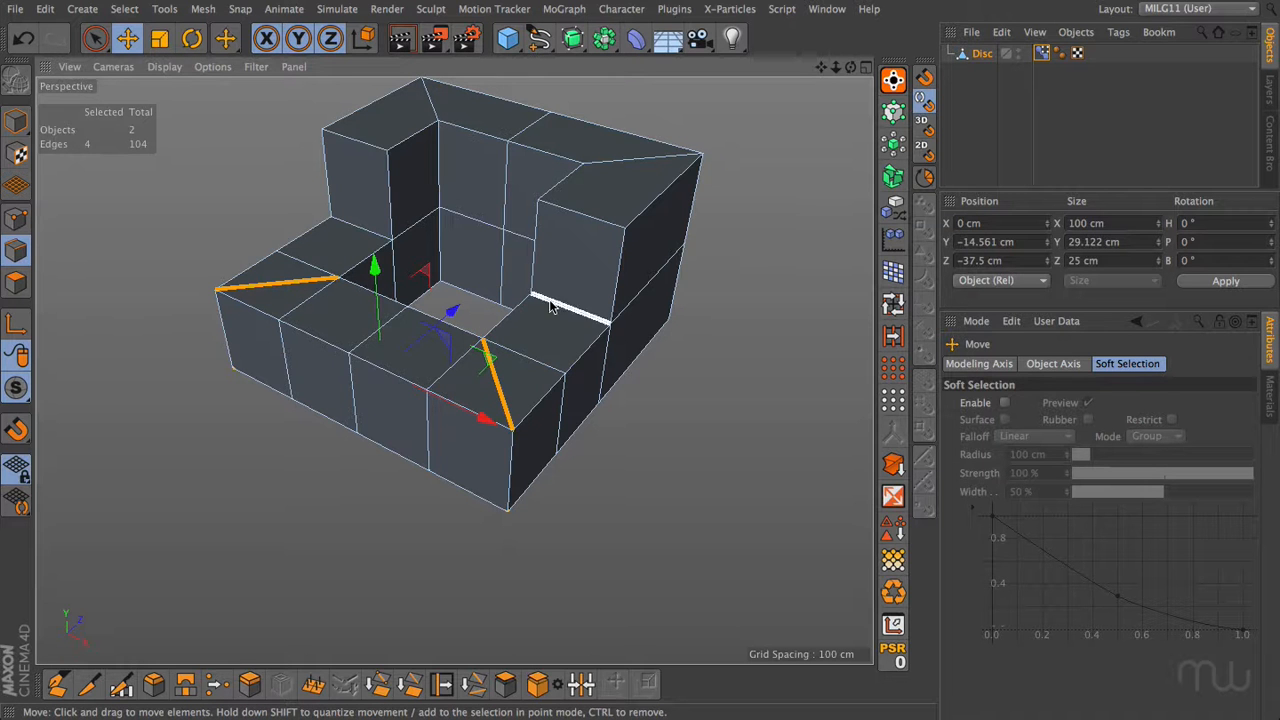
pyautogui.click(381, 684)
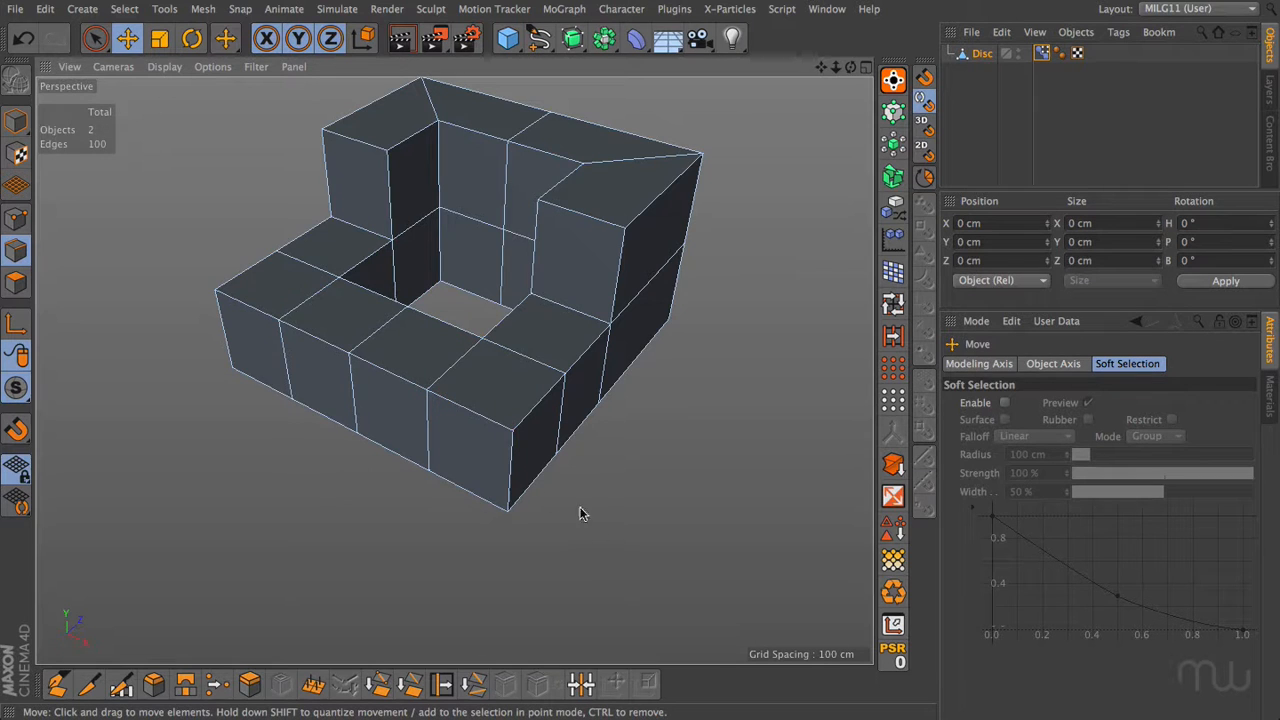
# Loop-select the polygons running over the block's stepped top and down both ends of the front face.
pyautogui.keyDown('alt'); pyautogui.moveTo(467, 309); pyautogui.dragTo(468, 371, button='middle'); pyautogui.keyUp('alt')
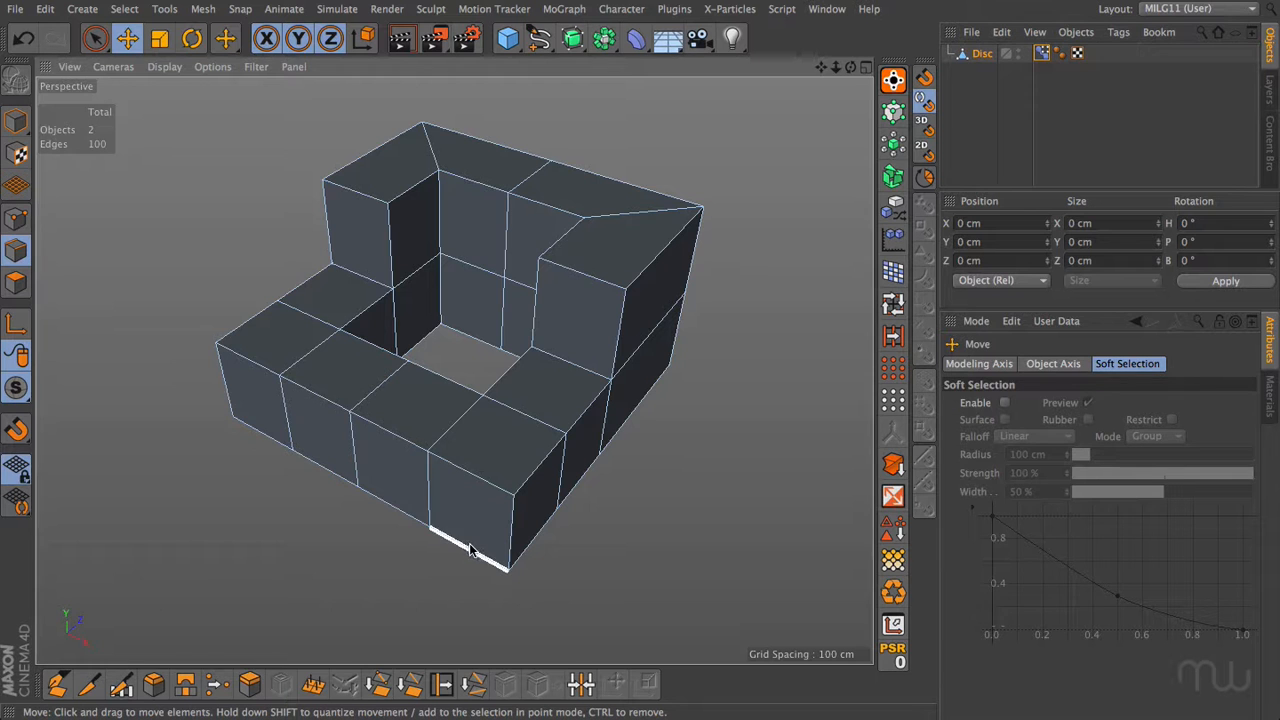
pyautogui.keyDown('alt'); pyautogui.moveTo(470, 550); pyautogui.dragTo(465, 288); pyautogui.keyUp('alt')
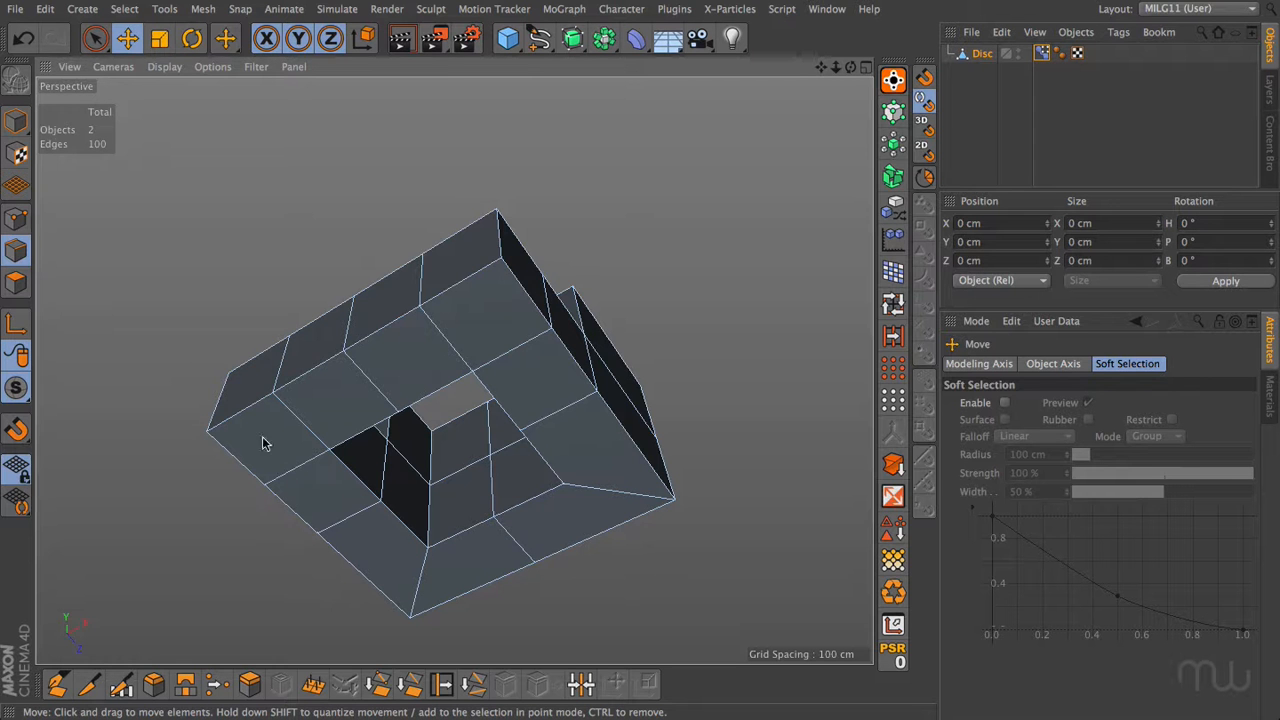
pyautogui.keyDown('alt'); pyautogui.moveTo(397, 265); pyautogui.dragTo(340, 409); pyautogui.keyUp('alt')
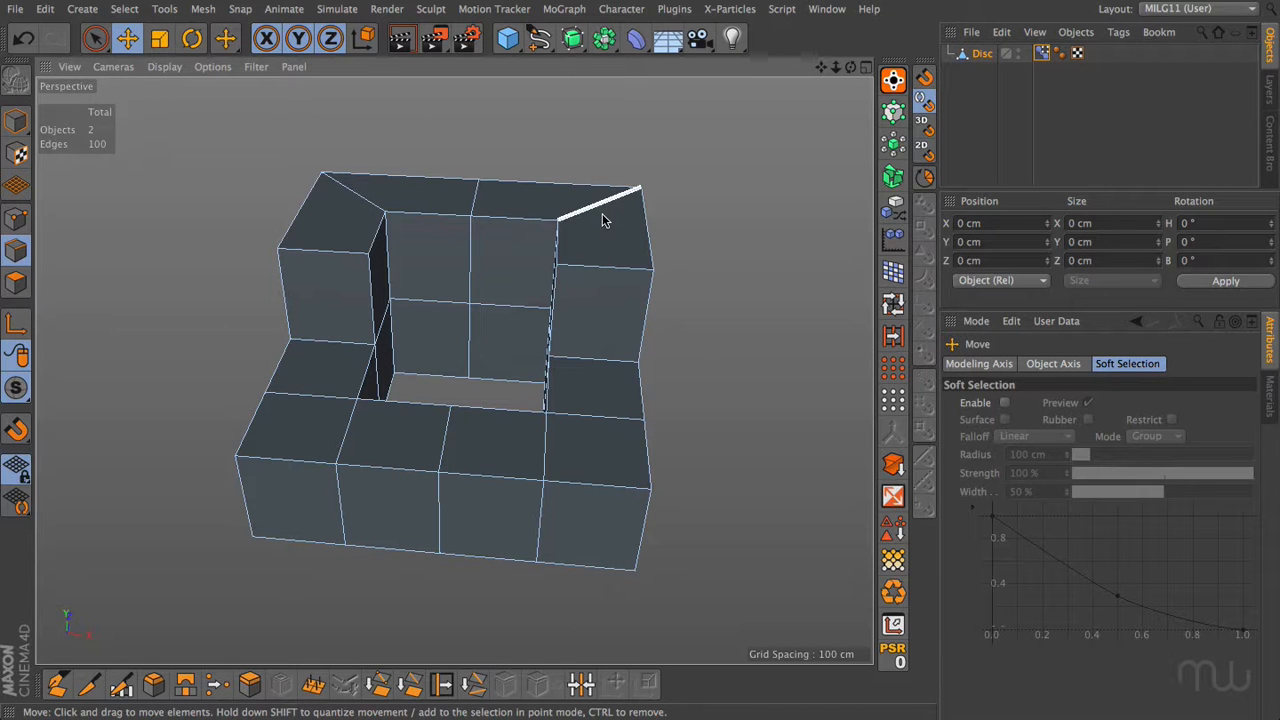
pyautogui.press('Return')
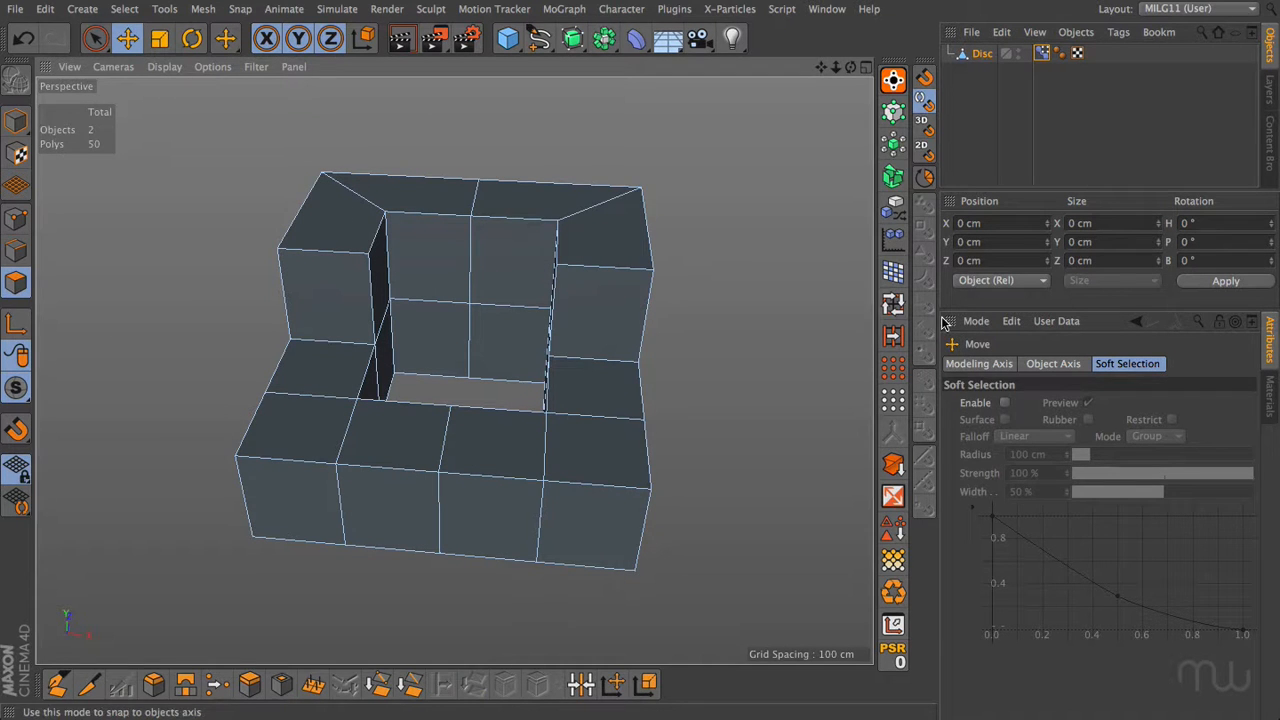
pyautogui.click(893, 305)
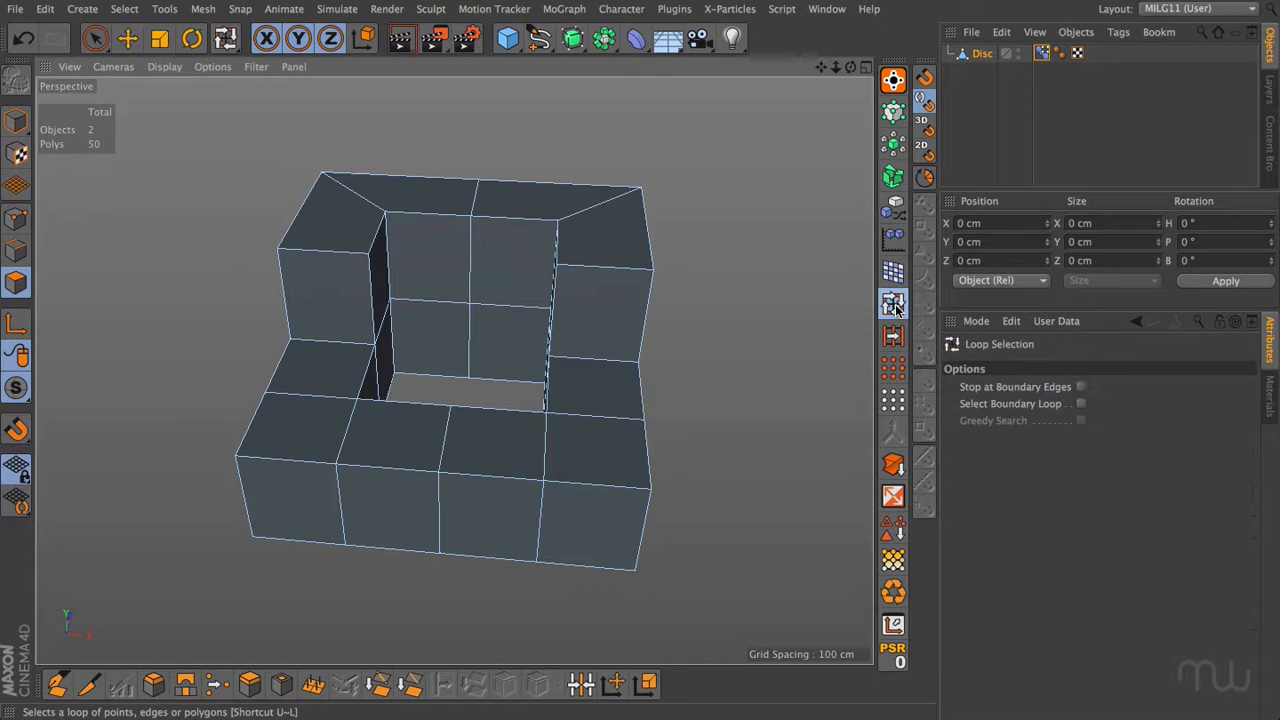
pyautogui.click(634, 434)
pyautogui.keyDown('alt'); pyautogui.moveTo(706, 383); pyautogui.dragTo(549, 357); pyautogui.keyUp('alt')
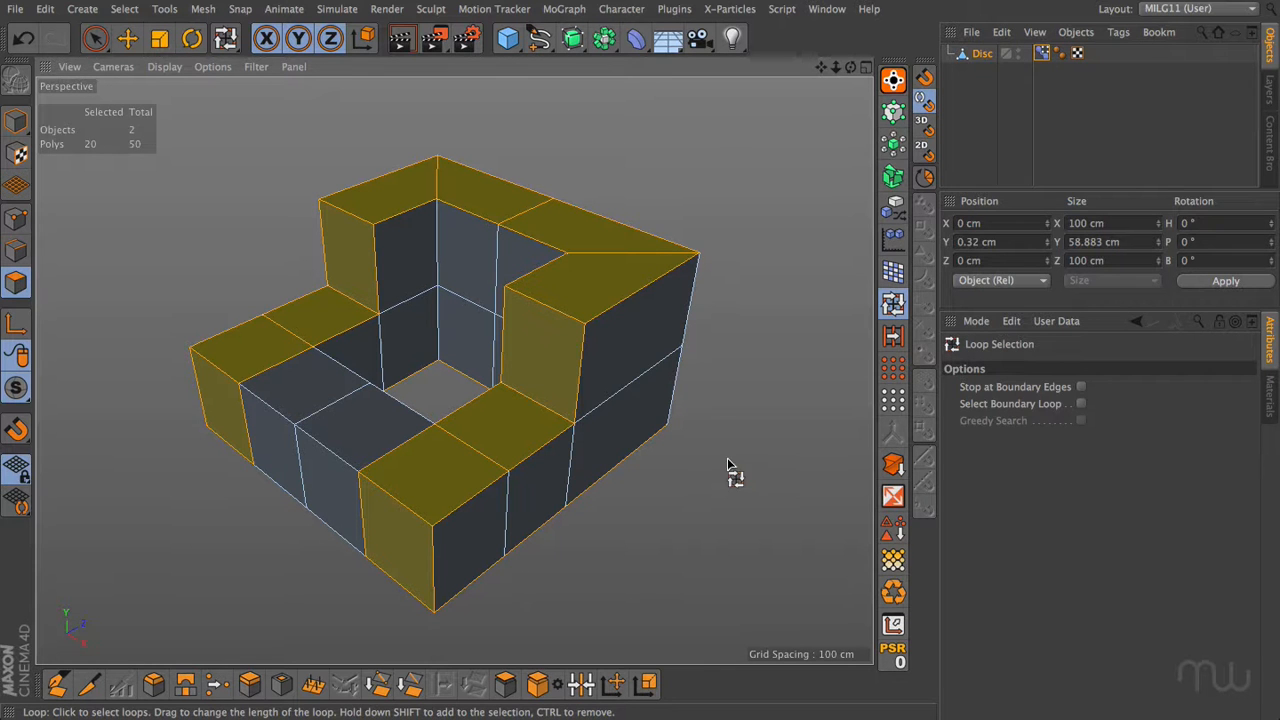
# Make a Knife loop cut through the selected polygons close to the block's outer edge, and undo the cut.
pyautogui.click(89, 683)
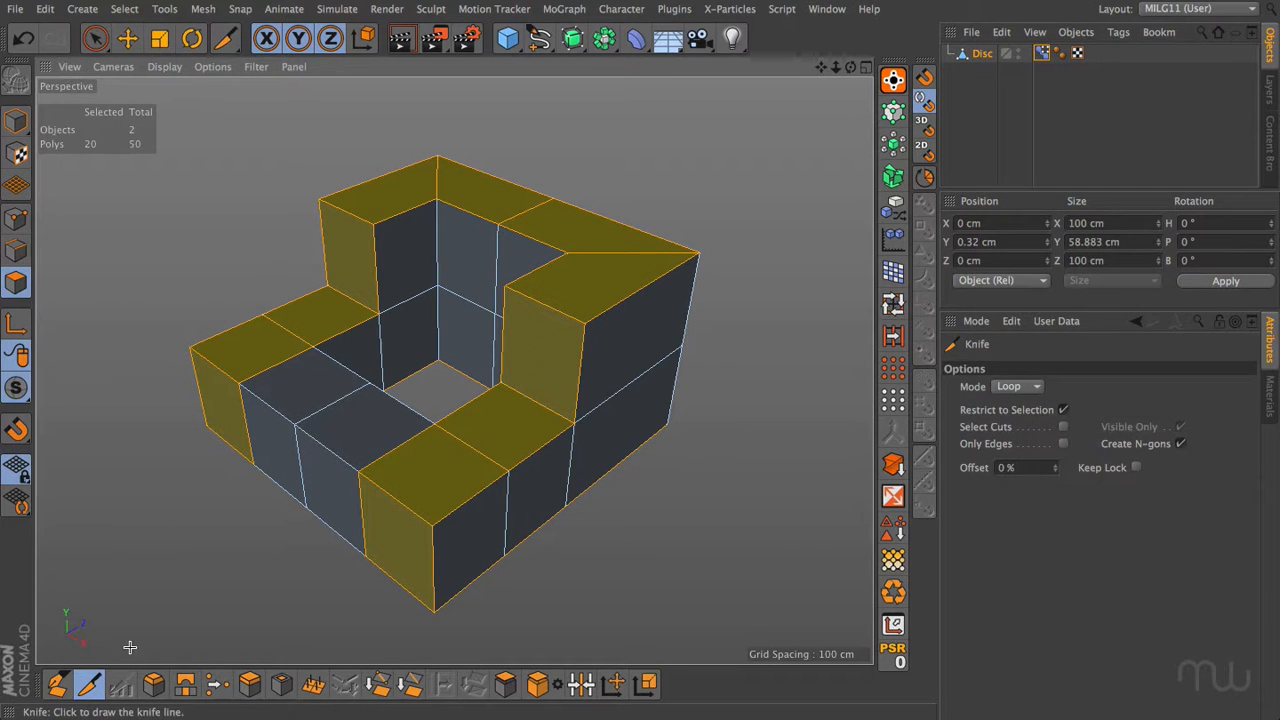
pyautogui.click(425, 520)
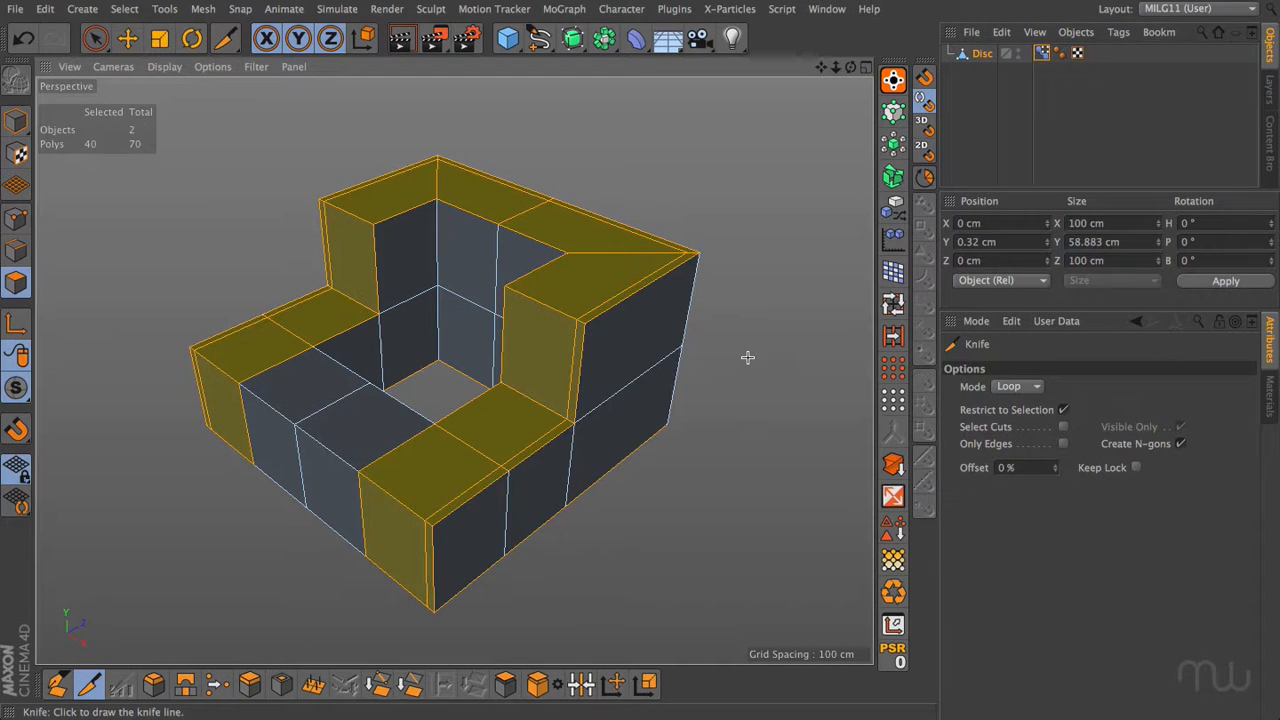
pyautogui.moveTo(625, 505)
pyautogui.keyDown('alt'); pyautogui.mouseDown()
pyautogui.moveTo(545, 206)
pyautogui.moveTo(626, 406)
pyautogui.moveTo(633, 481)
pyautogui.moveTo(615, 517)
pyautogui.mouseUp(); pyautogui.keyUp('alt')
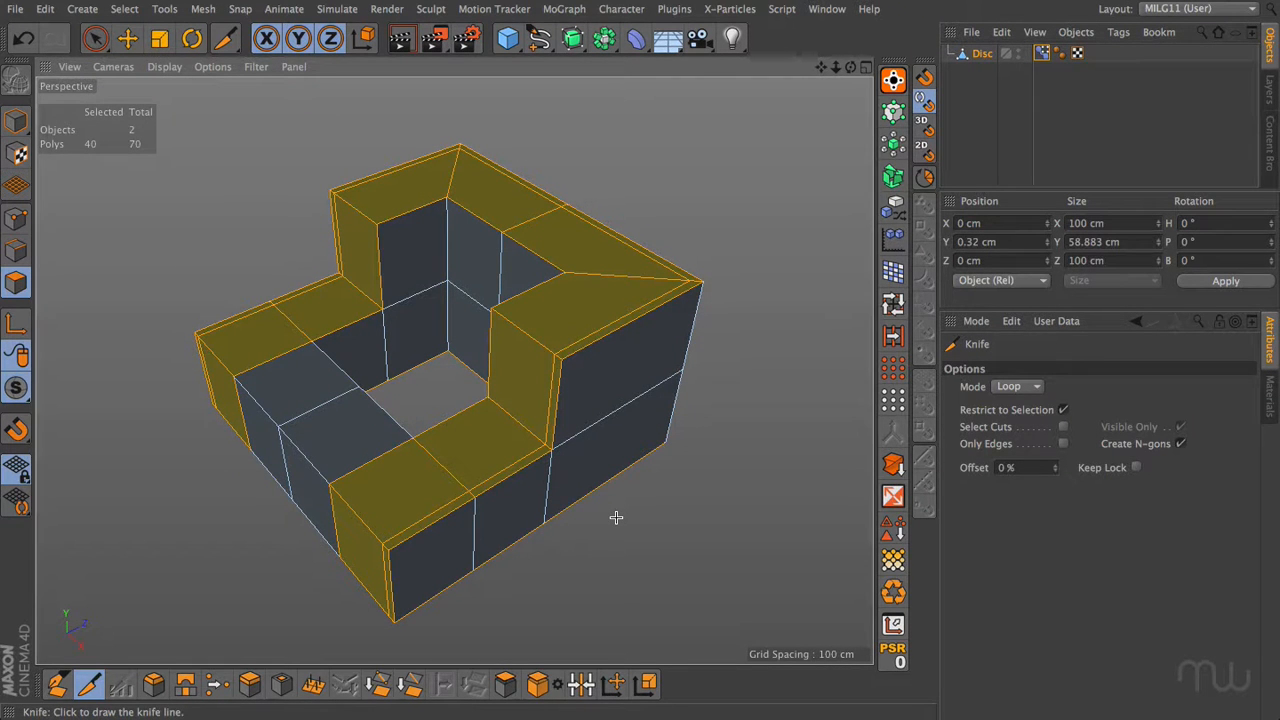
pyautogui.hotkey('ctrl', 'z')
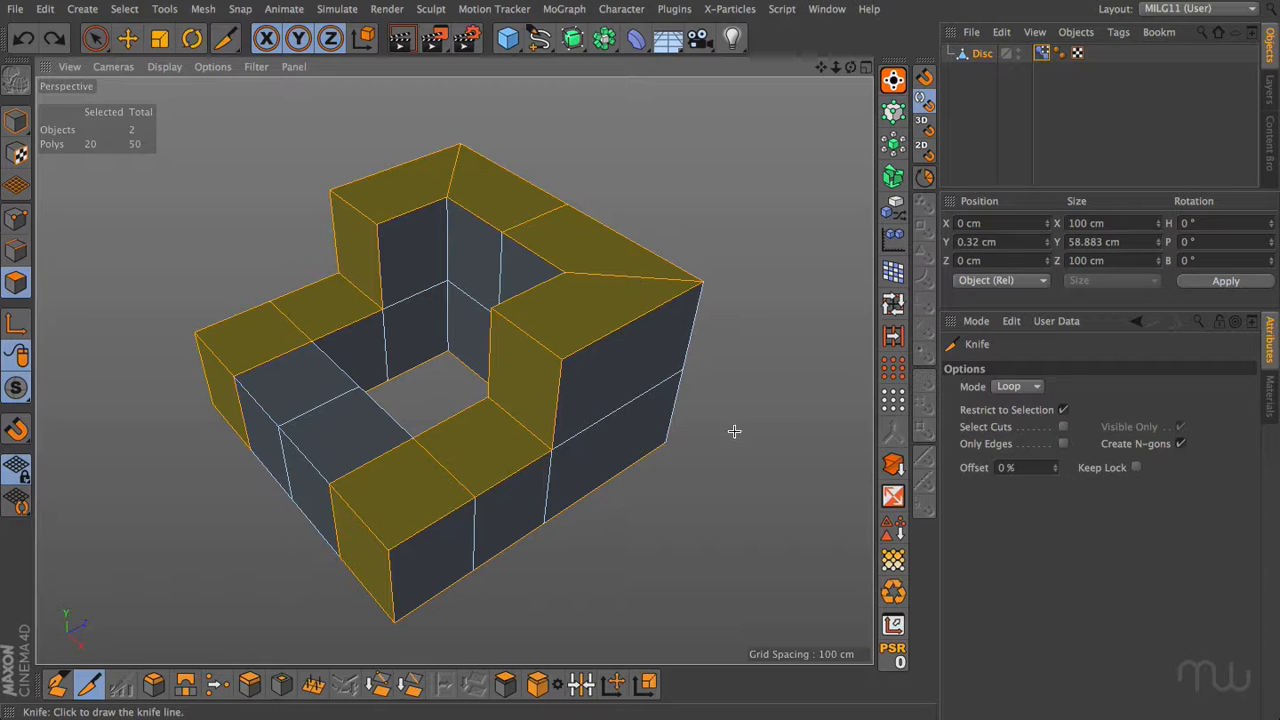
# Loop-select the polygons running through the lower block's side face beside the front corner.
pyautogui.click(893, 303)
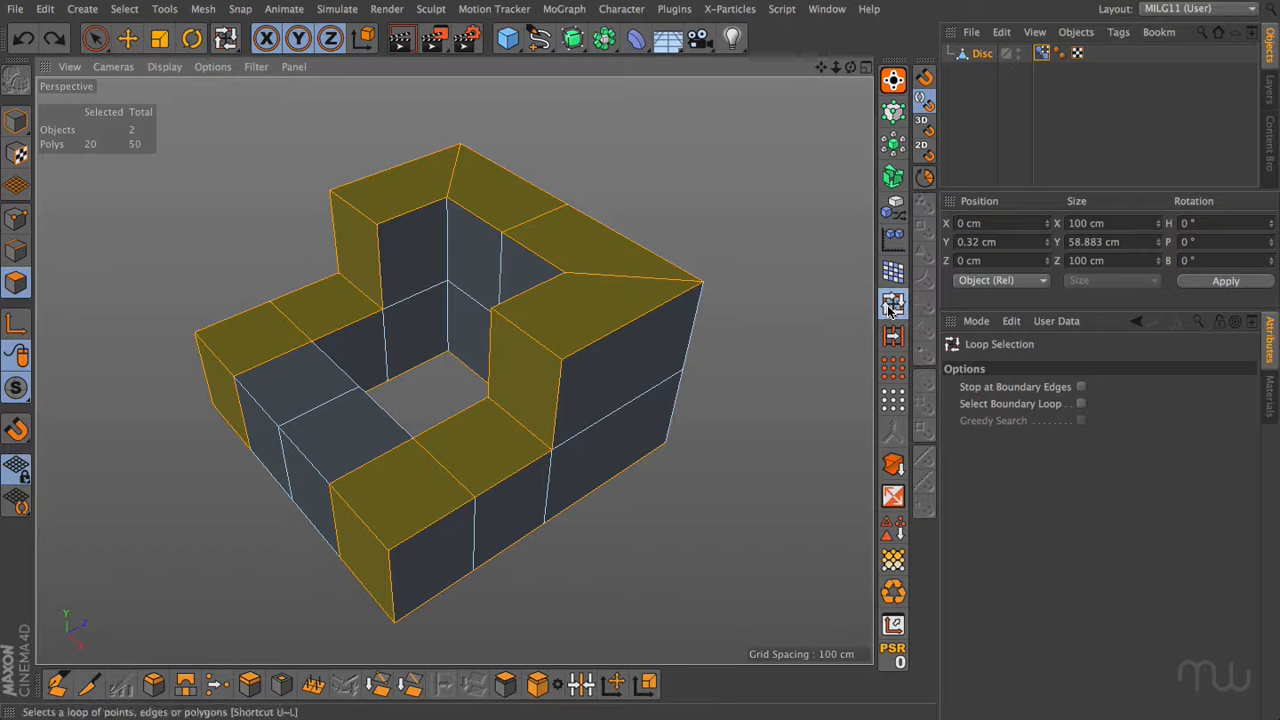
pyautogui.click(432, 538)
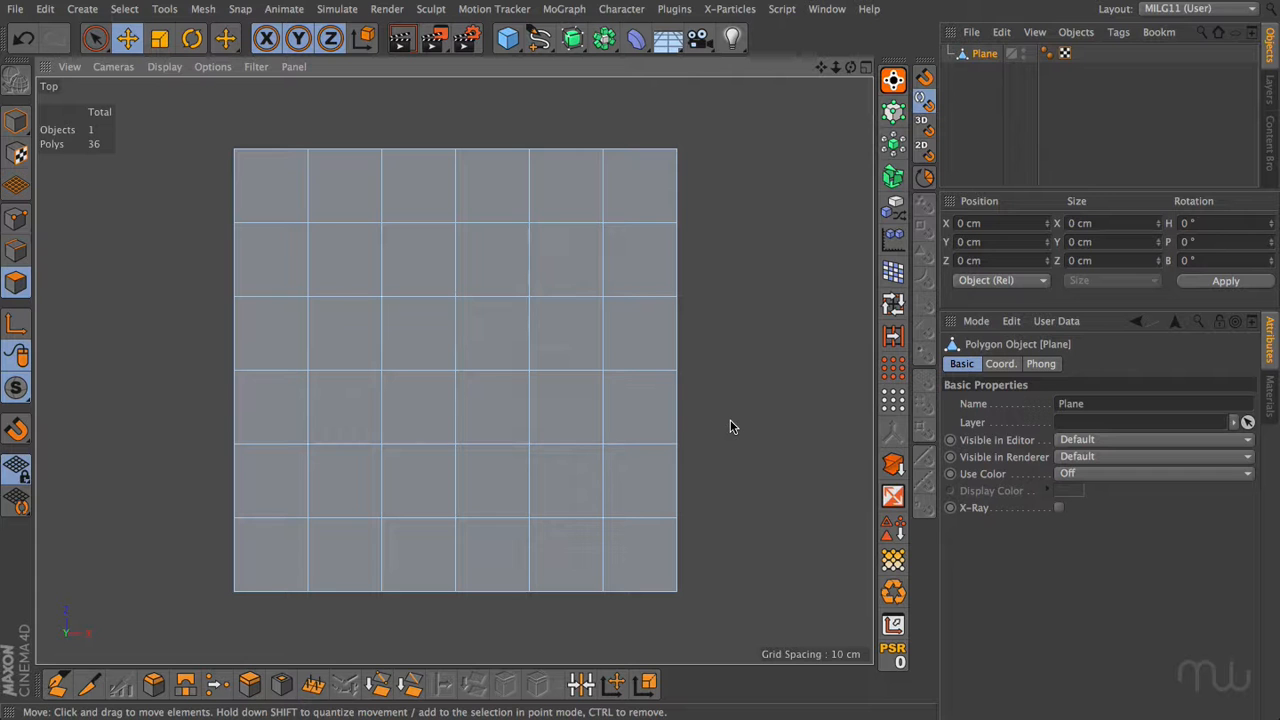
# Select the four centre polygons of the plane and inset them with Extrude Inner by 6 cm.
pyautogui.click(493, 345)
pyautogui.keyDown('shift'); pyautogui.click(426, 346); pyautogui.keyUp('shift')
pyautogui.keyDown('shift'); pyautogui.click(420, 401); pyautogui.keyUp('shift')
pyautogui.keyDown('shift'); pyautogui.click(471, 404); pyautogui.keyUp('shift')
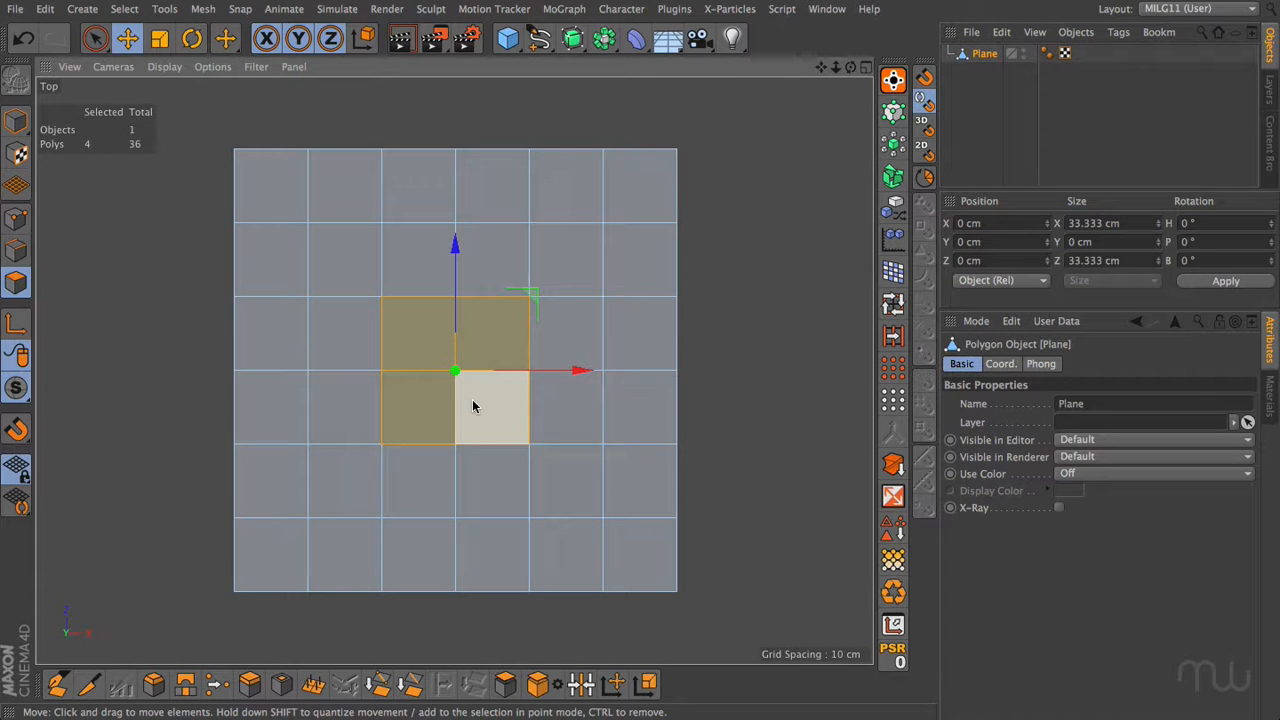
pyautogui.hotkey('alt', 'd')
pyautogui.press('i')
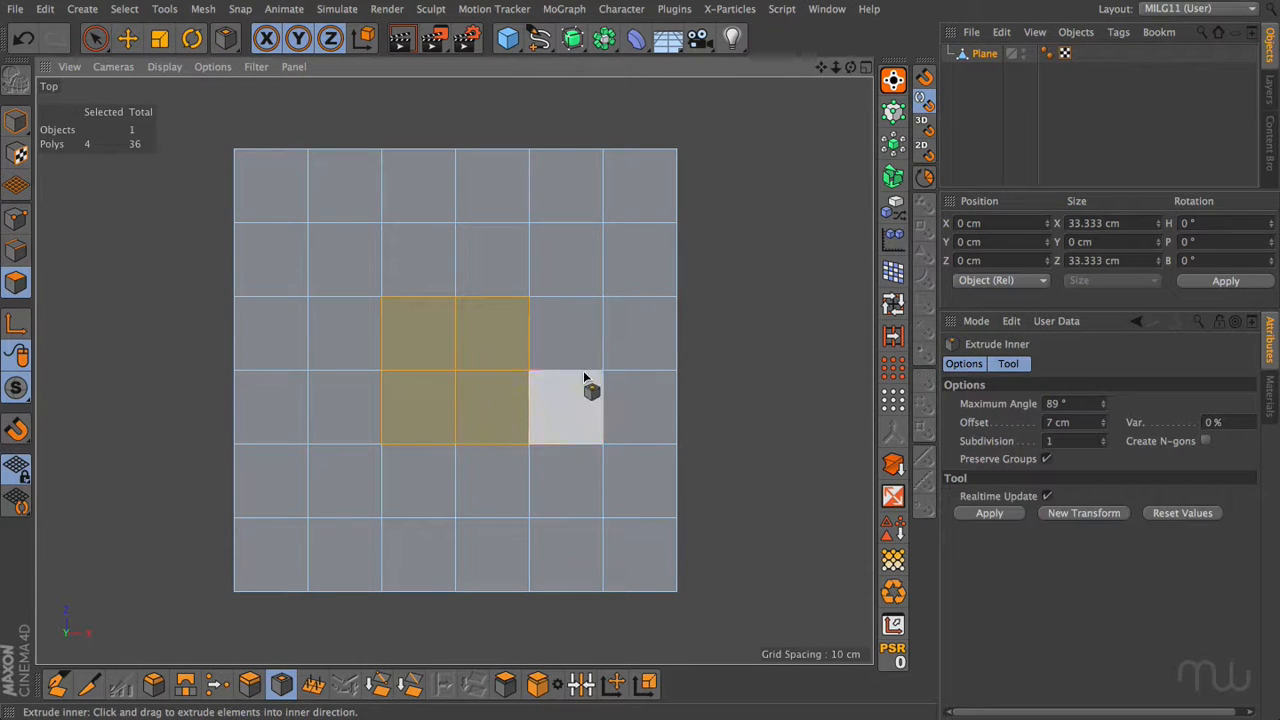
pyautogui.moveTo(726, 311)
pyautogui.mouseDown()
pyautogui.moveTo(752, 311)
pyautogui.moveTo(724, 305)
pyautogui.mouseUp()
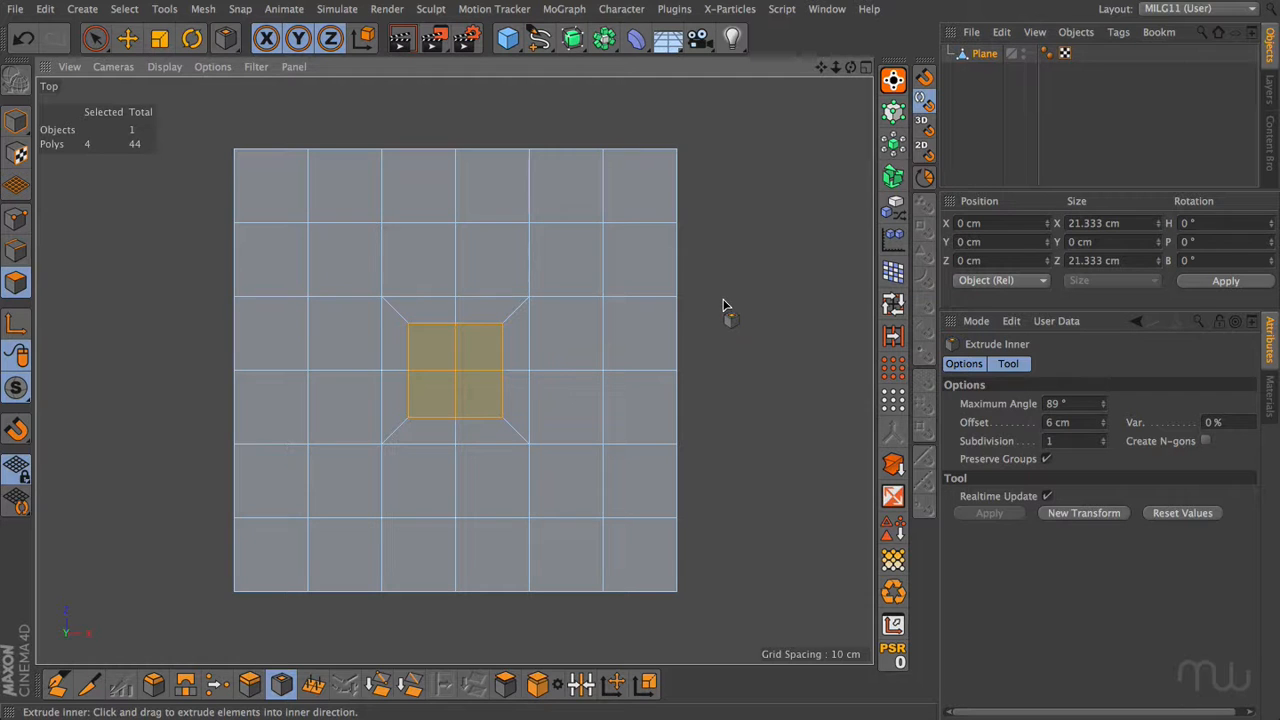
# Loop-select the frame of polygons around the inset square, and ring-select the edges that cross this frame.
pyautogui.click(893, 303)
pyautogui.click(516, 437)
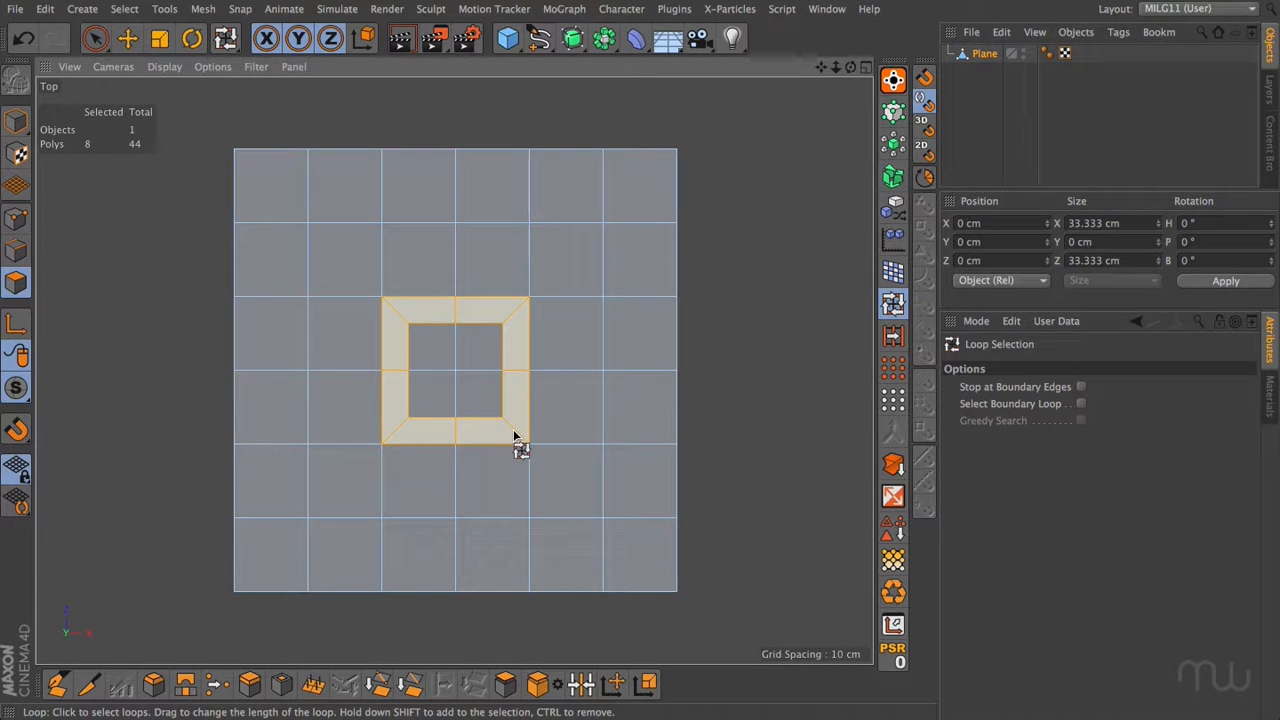
pyautogui.press('Return')
pyautogui.click(893, 337)
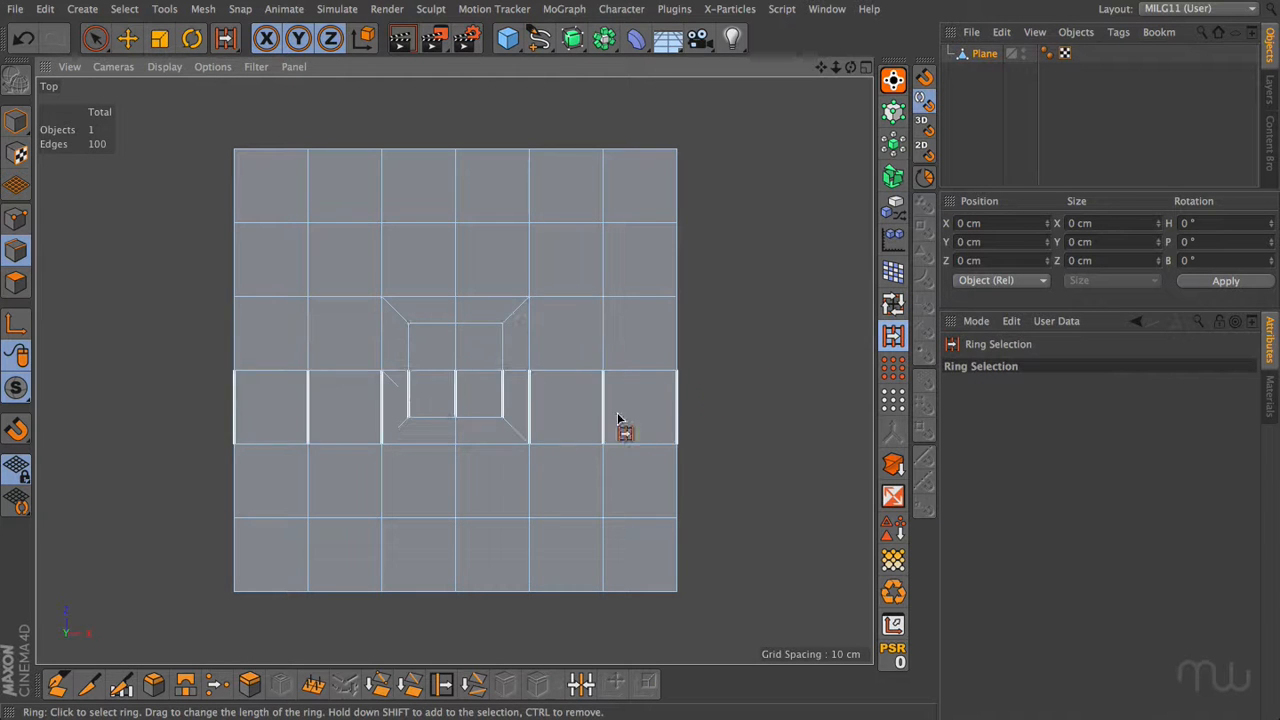
pyautogui.click(517, 434)
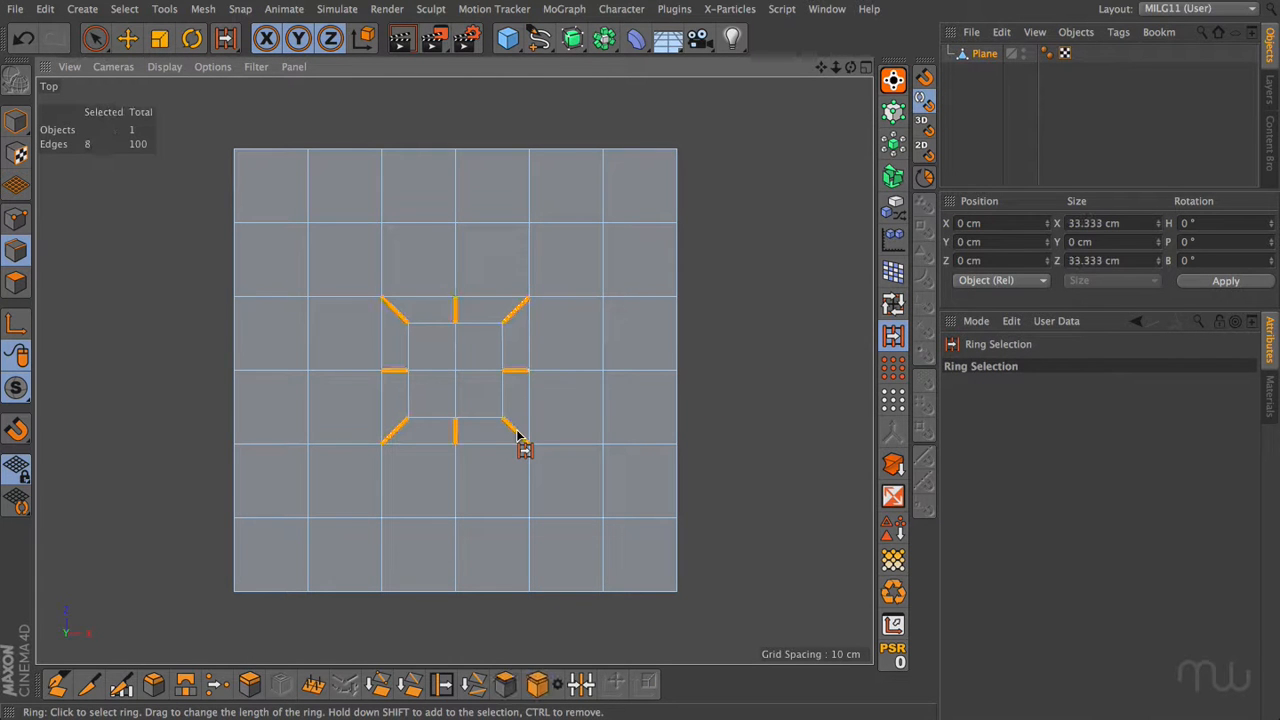
# Select the frame's outer boundary edges, and replace that selection with the edges meeting at its four outer corners.
pyautogui.press('e')
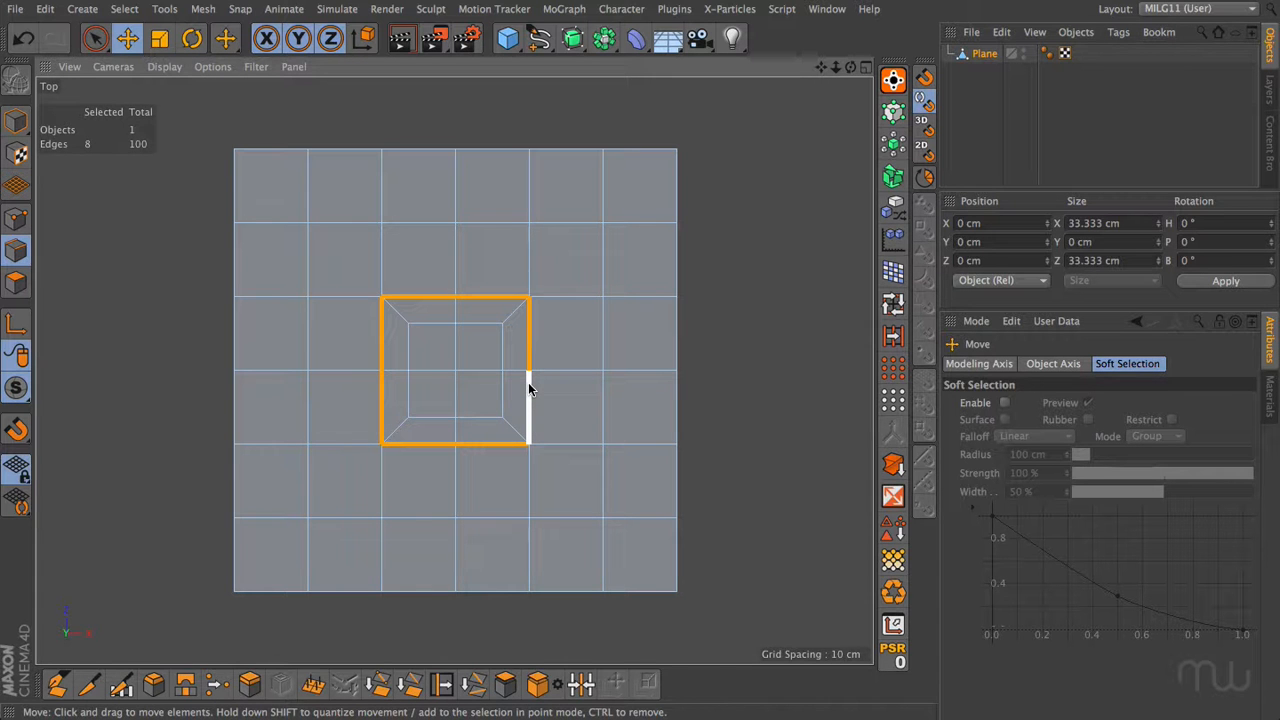
pyautogui.press('9')
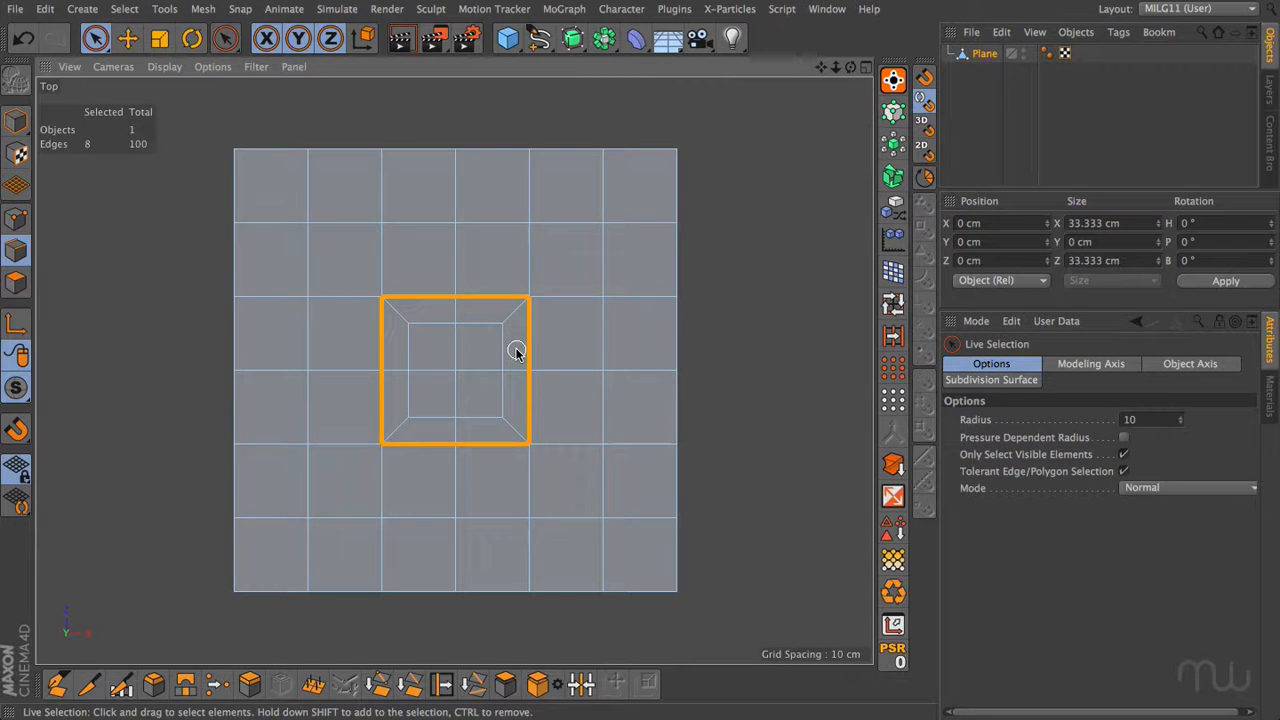
pyautogui.click(528, 296)
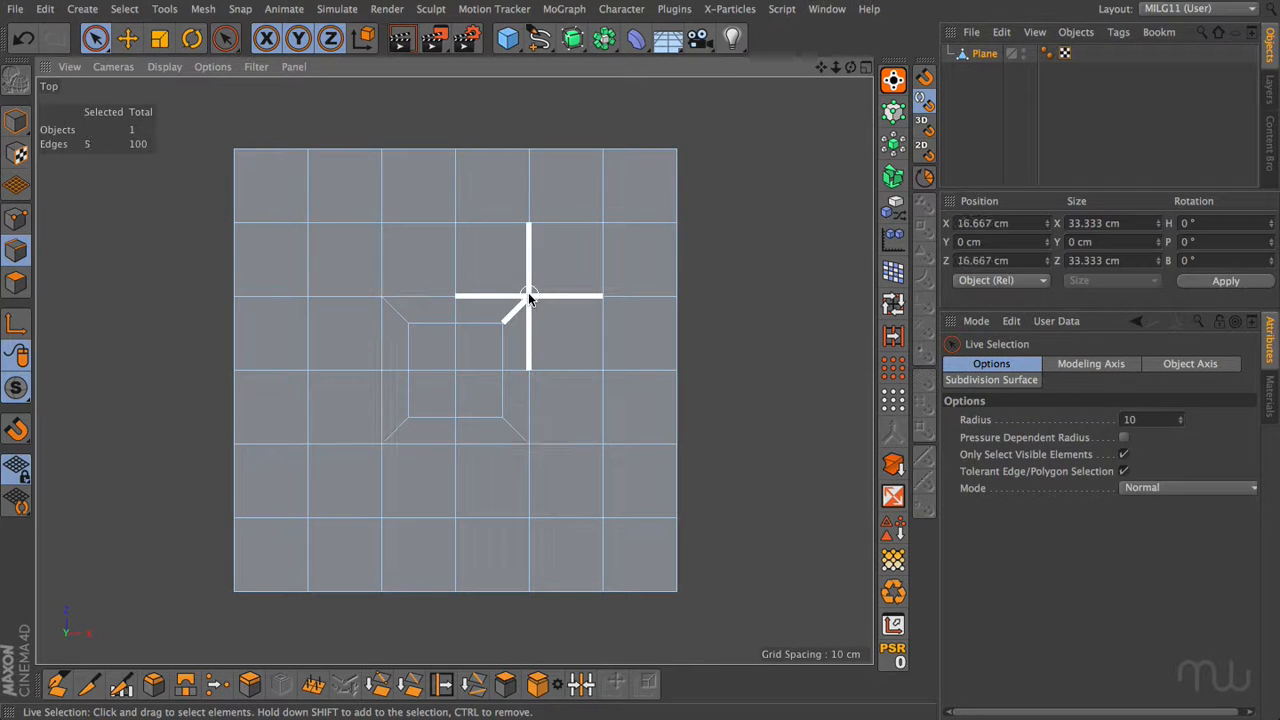
pyautogui.keyDown('shift'); pyautogui.click(380, 296); pyautogui.keyUp('shift')
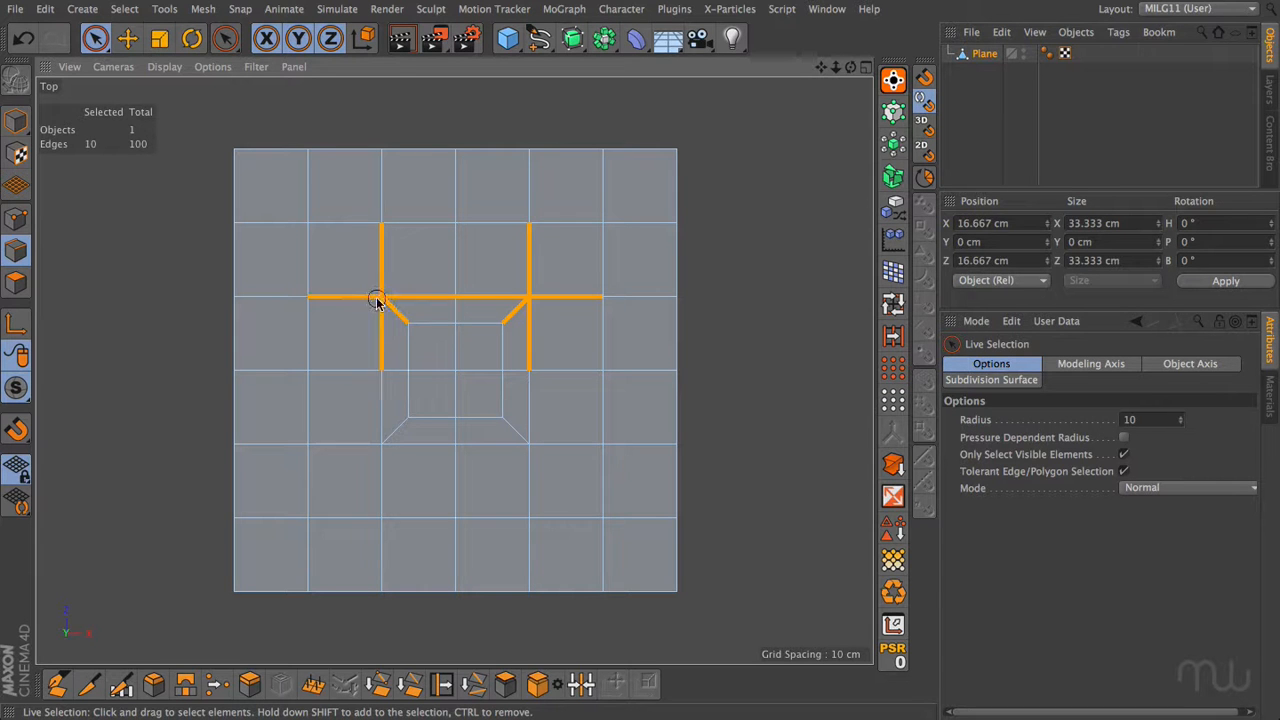
pyautogui.keyDown('shift'); pyautogui.click(381, 443); pyautogui.keyUp('shift')
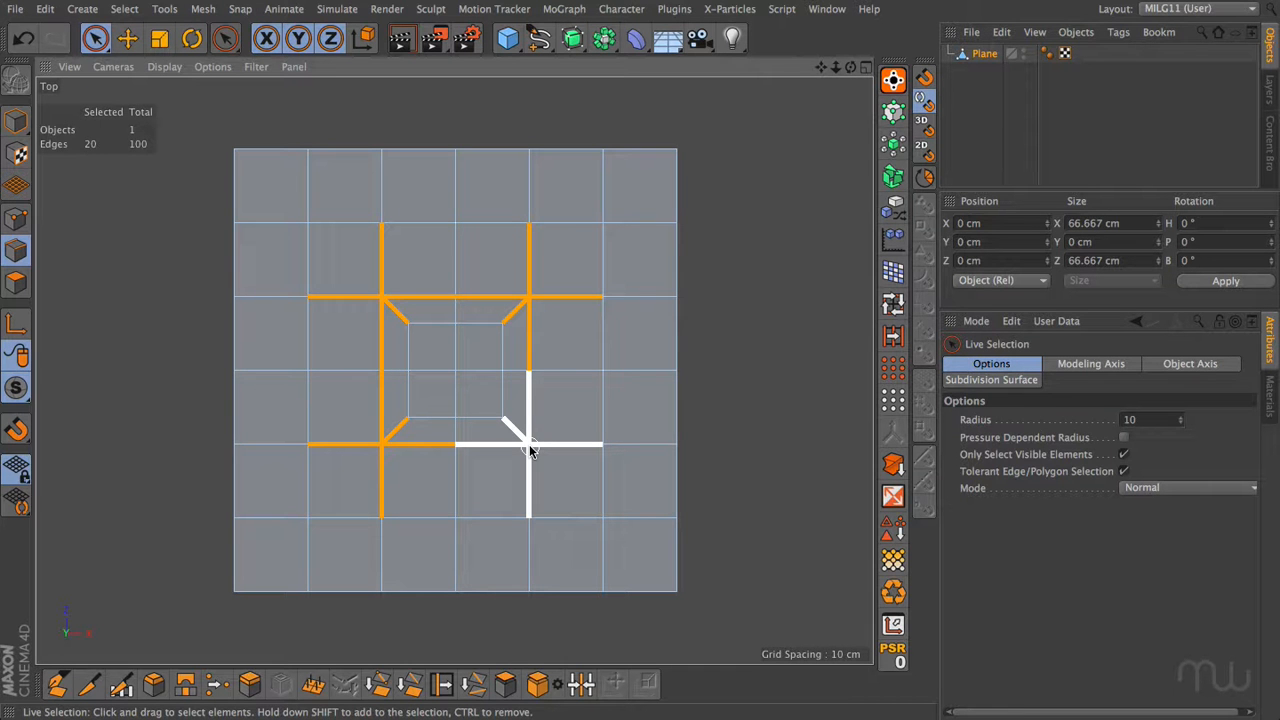
# Select the eight boundary edges of the inset square in the middle of the plane.
pyautogui.press('e')
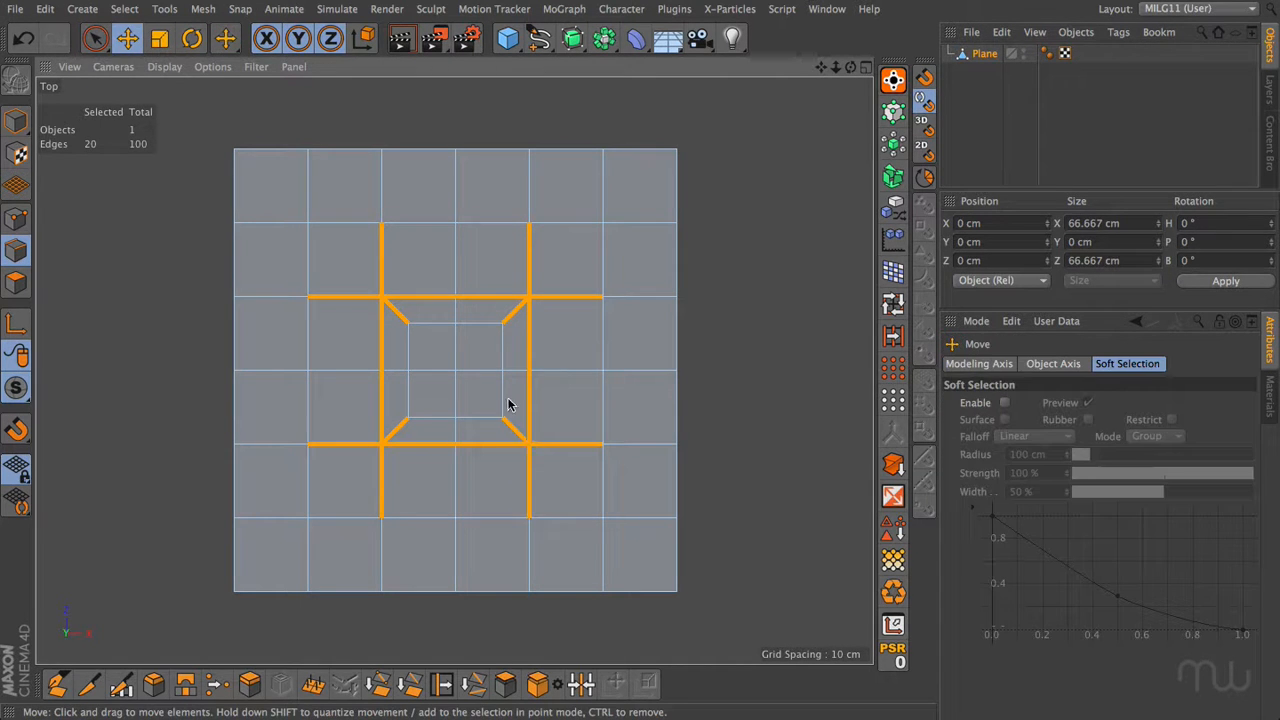
pyautogui.click(501, 382)
pyautogui.keyDown('shift'); pyautogui.click(470, 325); pyautogui.keyUp('shift')
pyautogui.keyDown('shift'); pyautogui.click(407, 343); pyautogui.keyUp('shift')
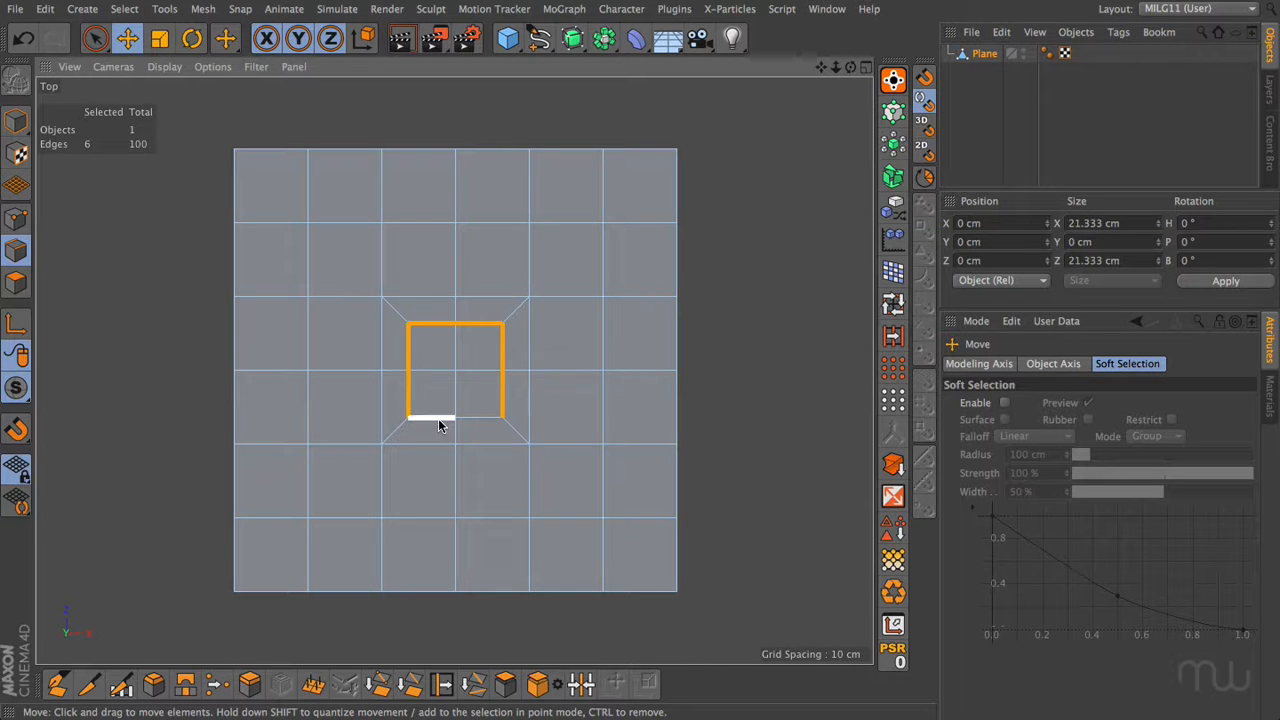
pyautogui.keyDown('shift'); pyautogui.click(438, 418); pyautogui.keyUp('shift')
# Select the edges meeting at the inset square's four corners, and replace them with the edges meeting at its centre point.
pyautogui.press('space')
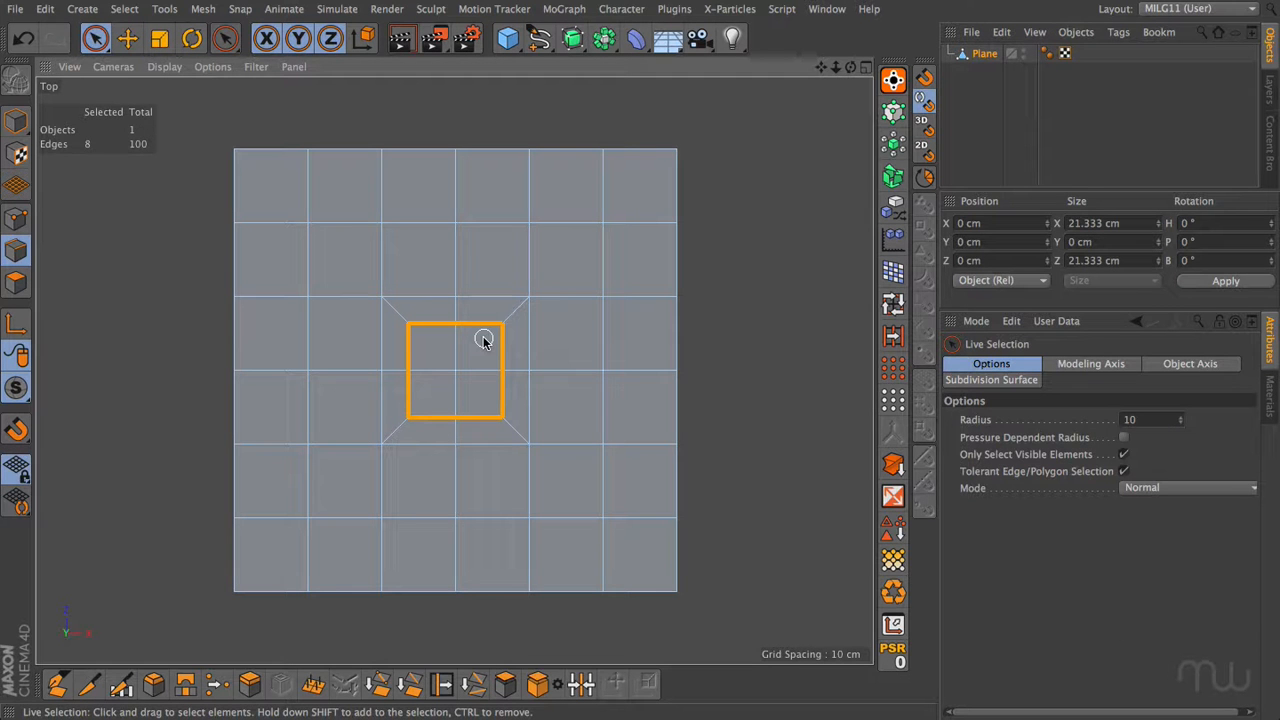
pyautogui.click(496, 324)
pyautogui.keyDown('shift'); pyautogui.click(406, 324); pyautogui.keyUp('shift')
pyautogui.keyDown('shift'); pyautogui.click(408, 418); pyautogui.keyUp('shift')
pyautogui.keyDown('shift'); pyautogui.click(506, 423); pyautogui.keyUp('shift')
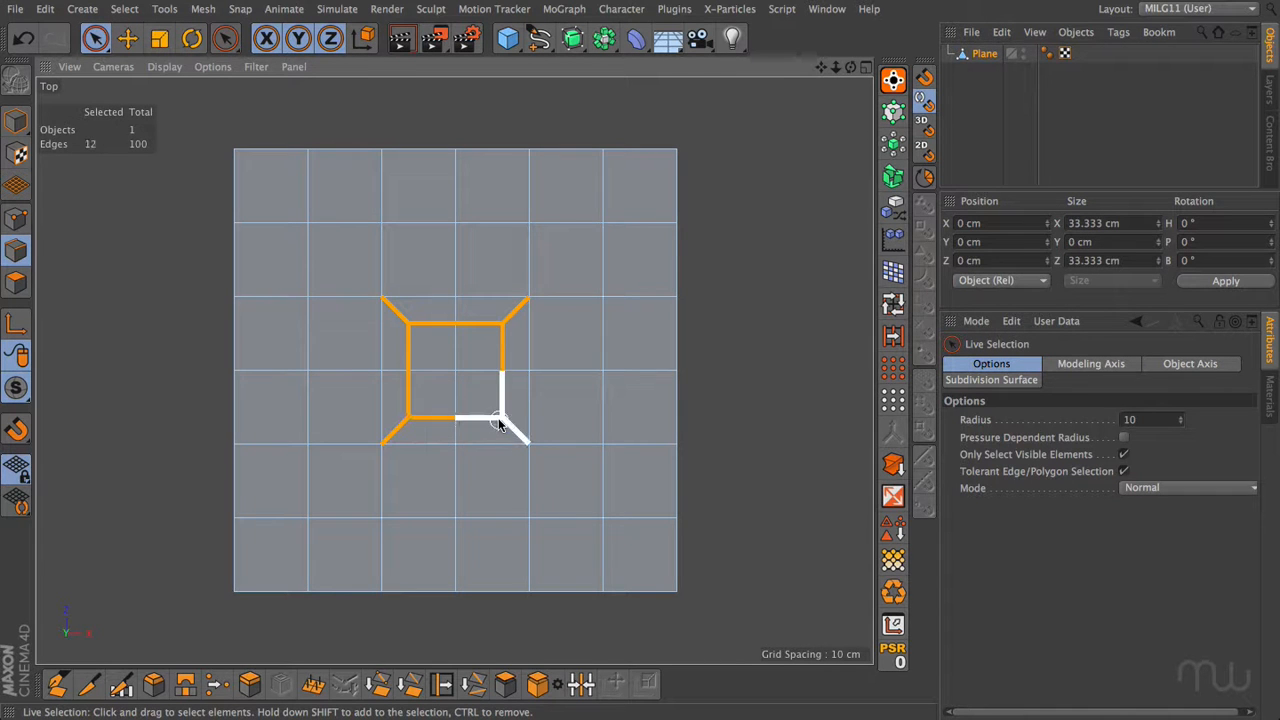
pyautogui.click(458, 374)
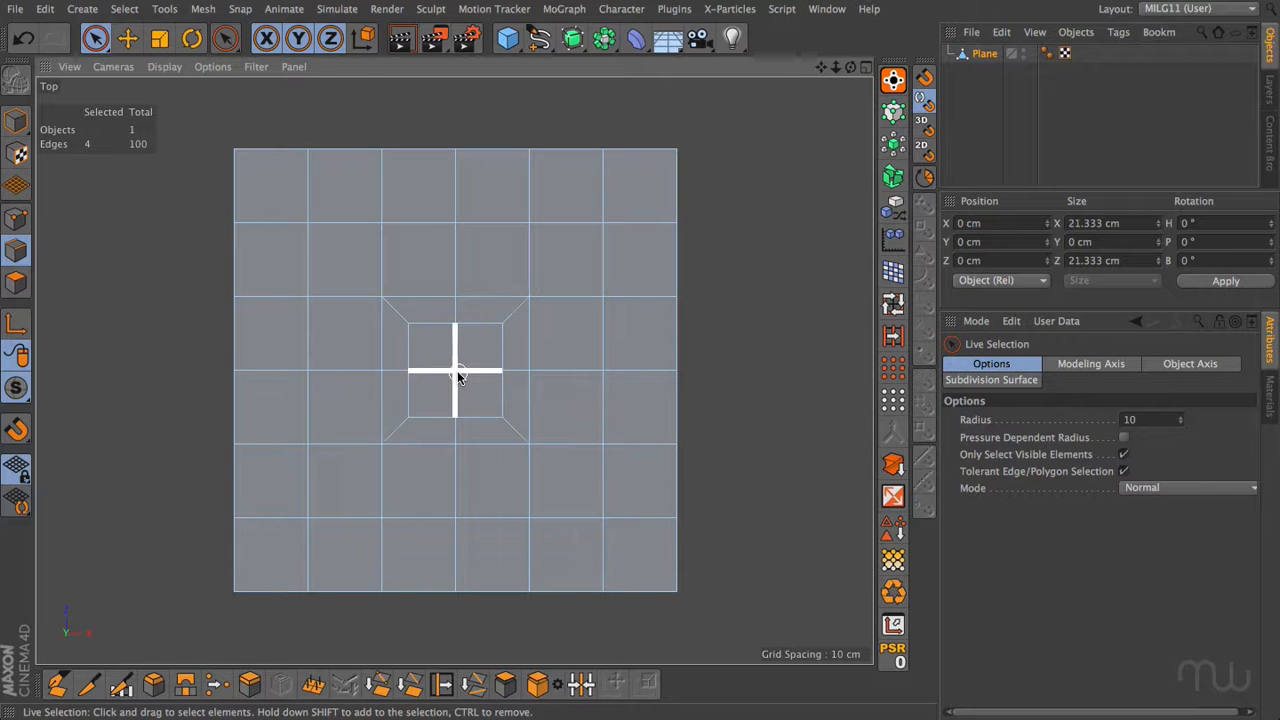
# Delete the four edges crossing at the inset square's centre and loop-select the border edges of the resulting hole.
pyautogui.press('Delete')
pyautogui.press('e')
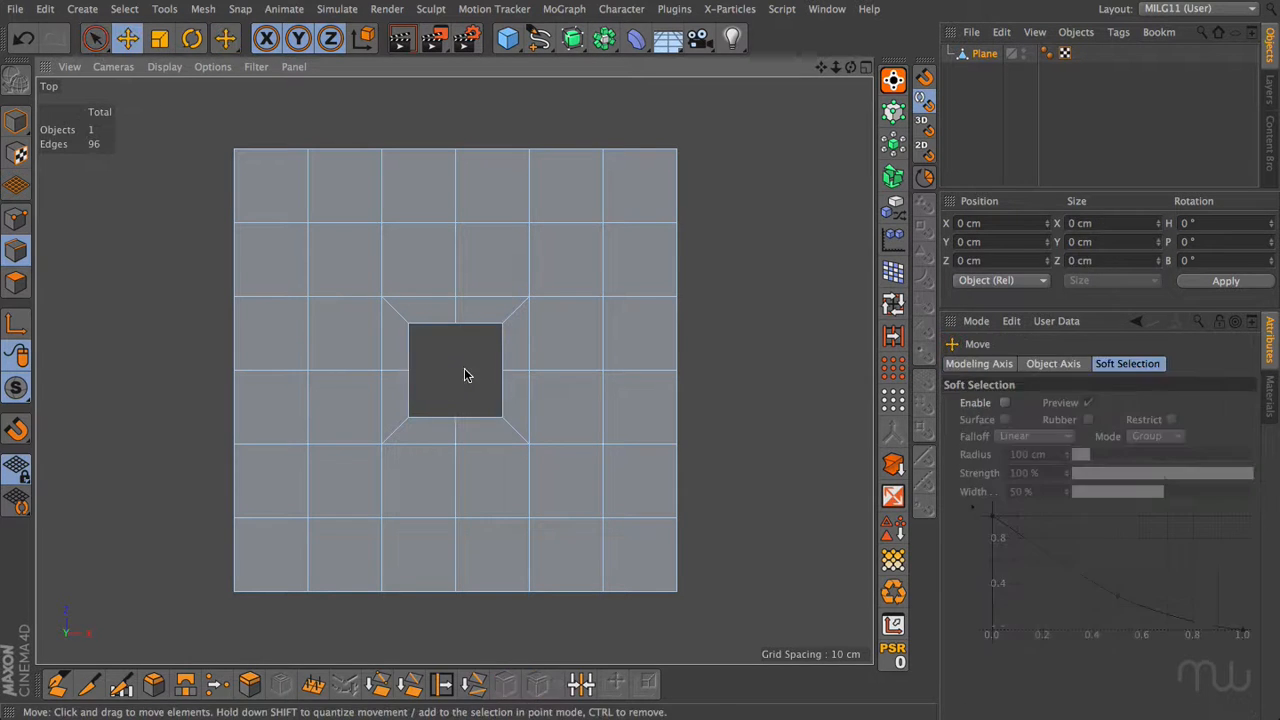
pyautogui.doubleClick(500, 350)
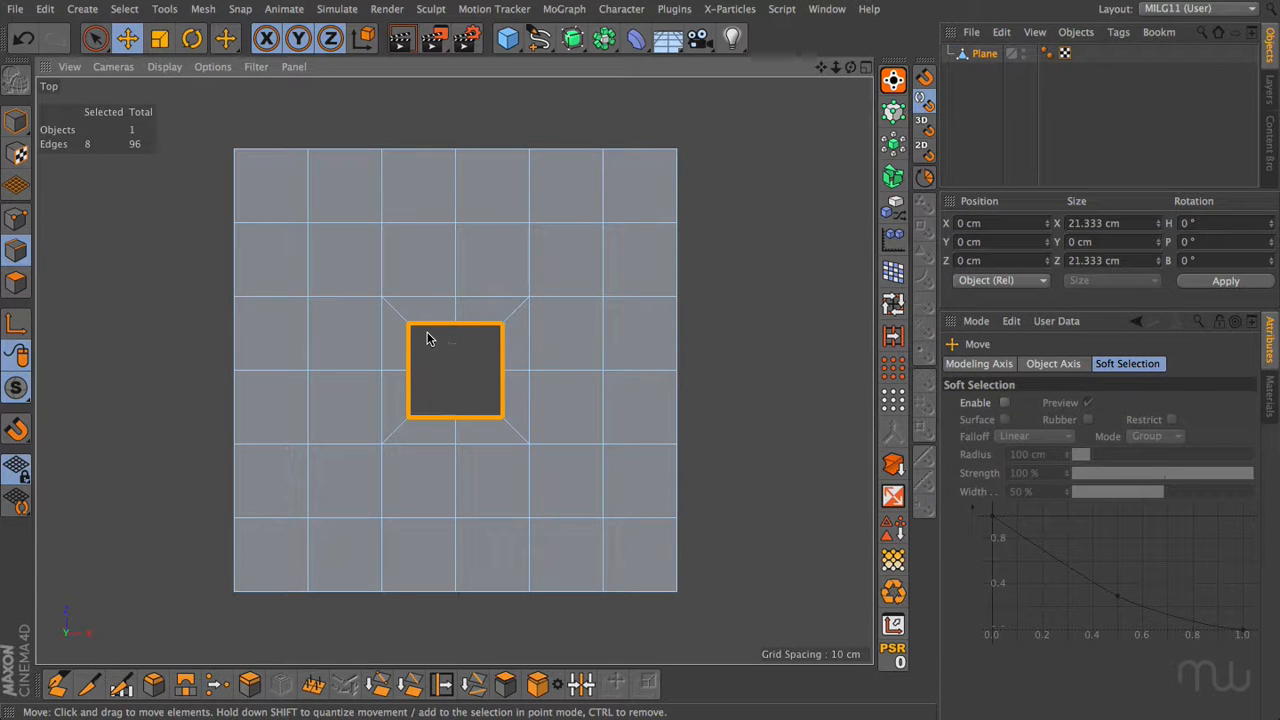
# Select the edges meeting at the two upper corners of the square hole with Live Selection.
pyautogui.press('space')
pyautogui.click(503, 322)
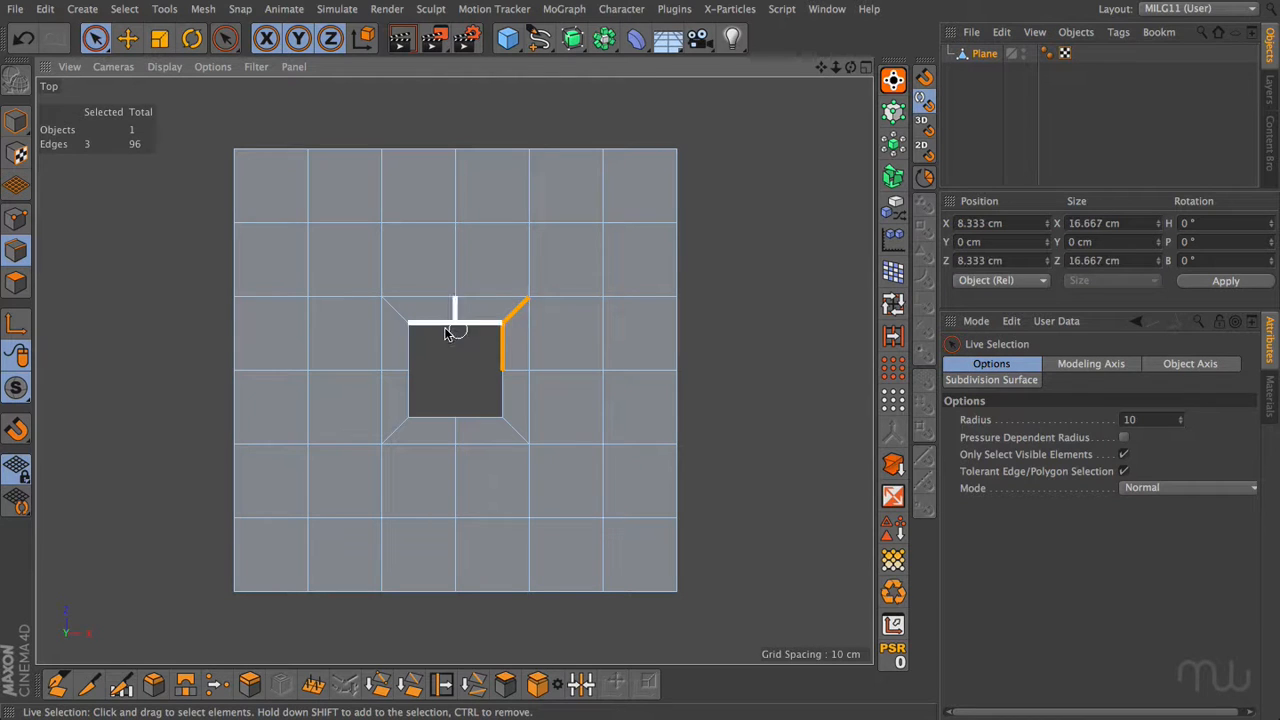
pyautogui.keyDown('shift'); pyautogui.click(414, 334); pyautogui.keyUp('shift')
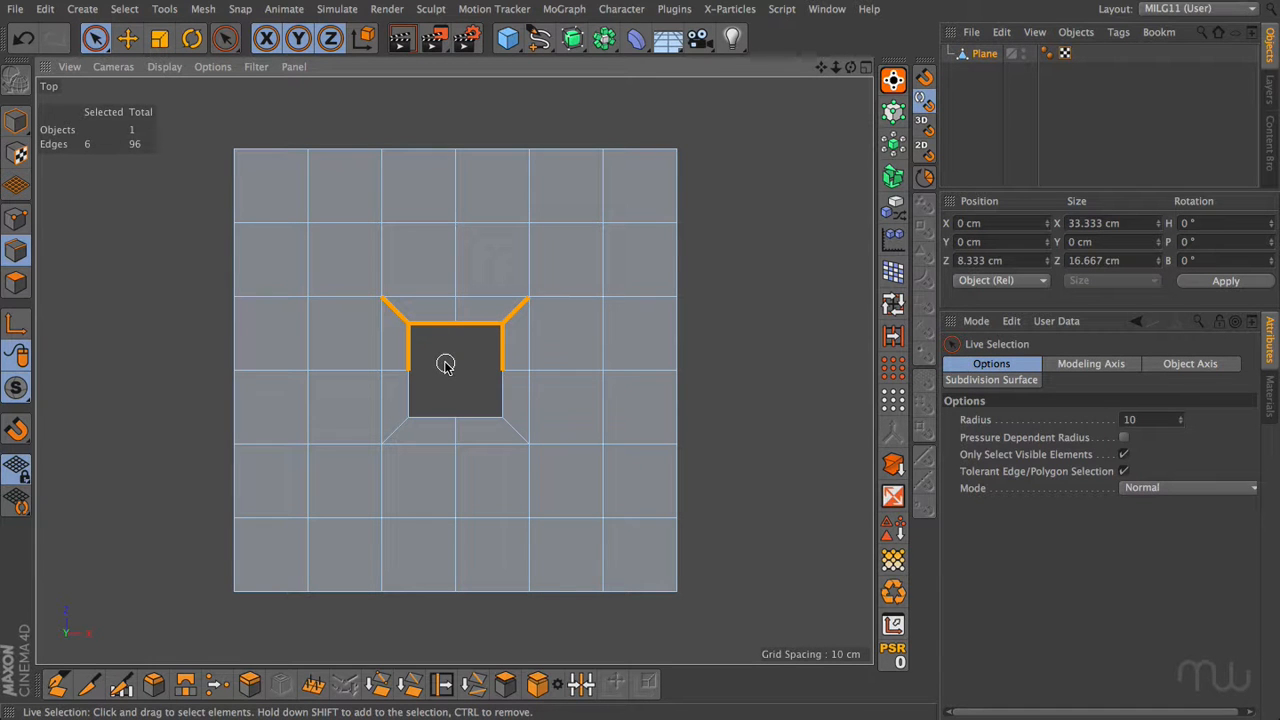
# Loop-select the square hole's border, and with the deleted polygons restored, ring-select the edges crossing the surrounding frame.
pyautogui.press('space')
pyautogui.doubleClick(408, 356)
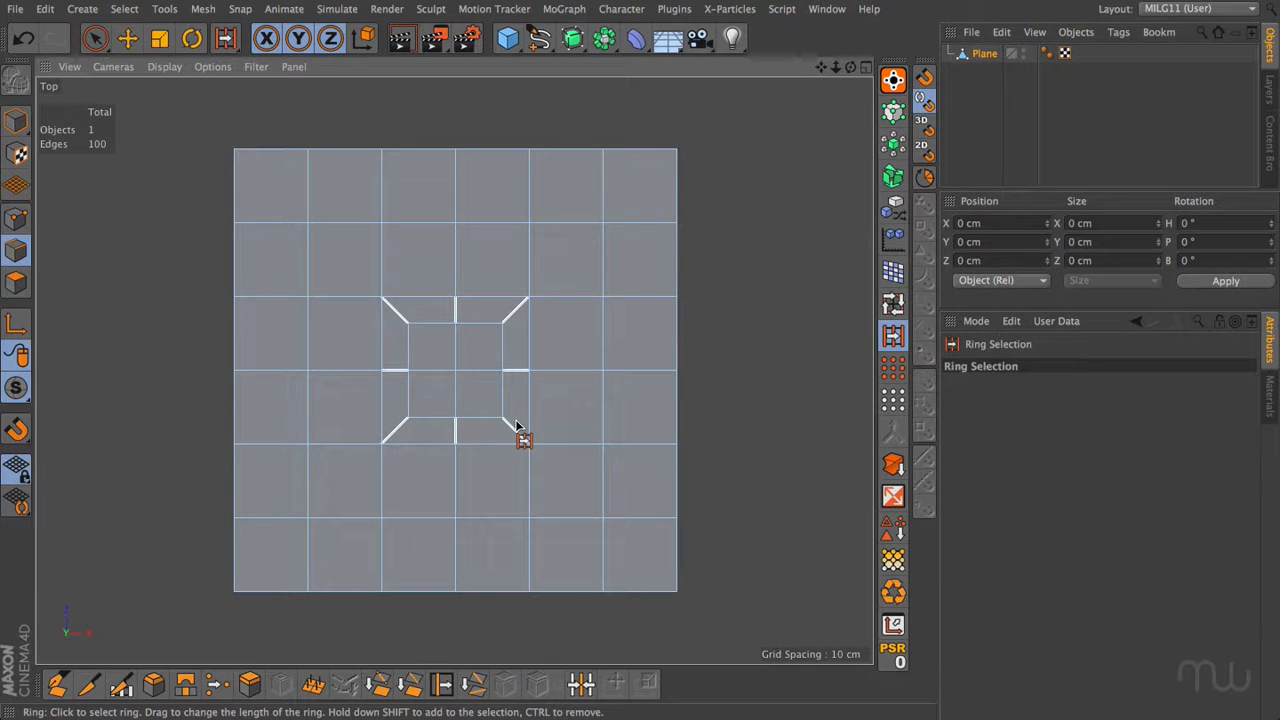
pyautogui.click(517, 427)
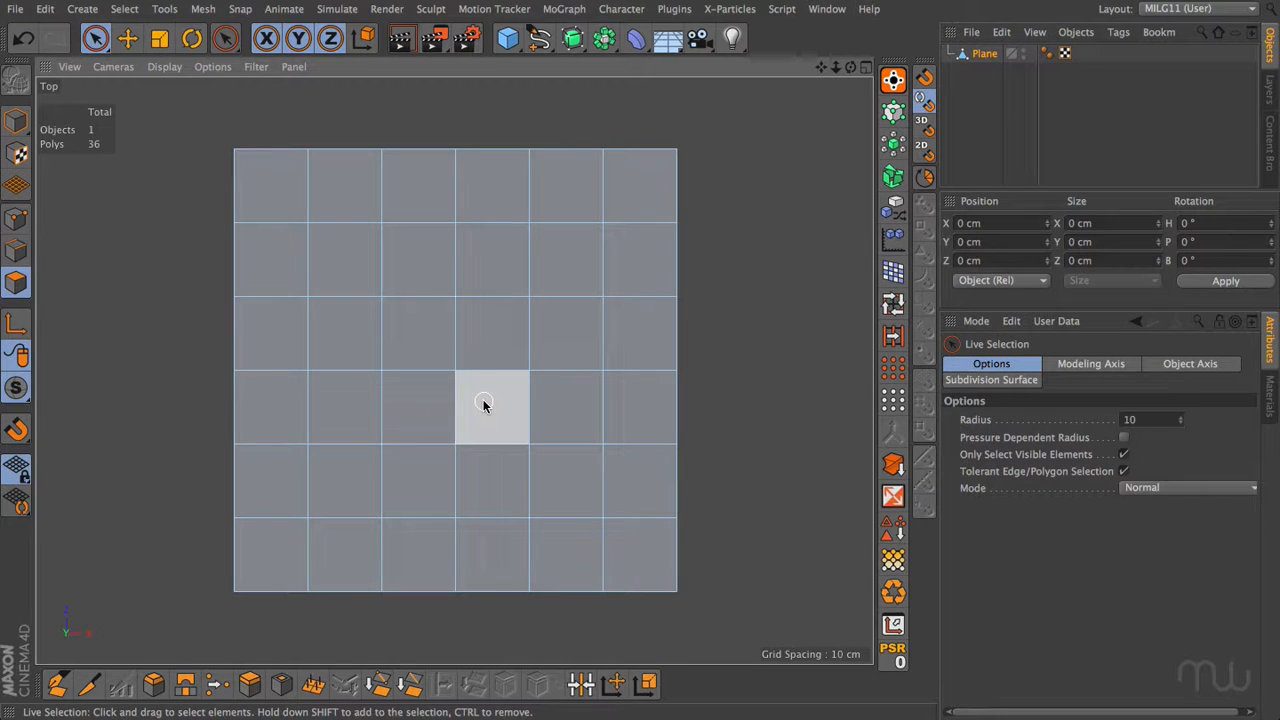
# Select an irregular stepped group of twelve polygons on the uninset plane and inset it by 4 cm with Extrude Inner.
pyautogui.moveTo(426, 406)
pyautogui.mouseDown()
pyautogui.moveTo(479, 392)
pyautogui.moveTo(439, 334)
pyautogui.moveTo(491, 258)
pyautogui.moveTo(437, 262)
pyautogui.moveTo(349, 368)
pyautogui.moveTo(354, 471)
pyautogui.moveTo(437, 466)
pyautogui.mouseUp()
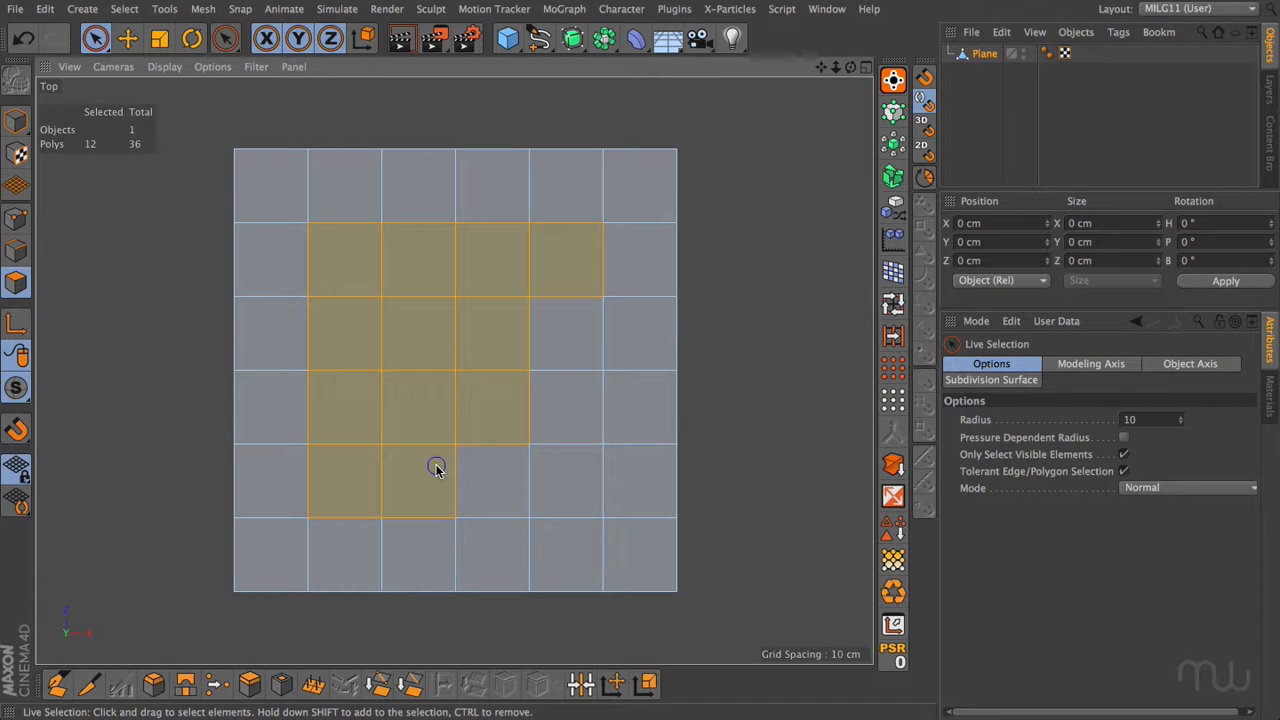
pyautogui.press('i')
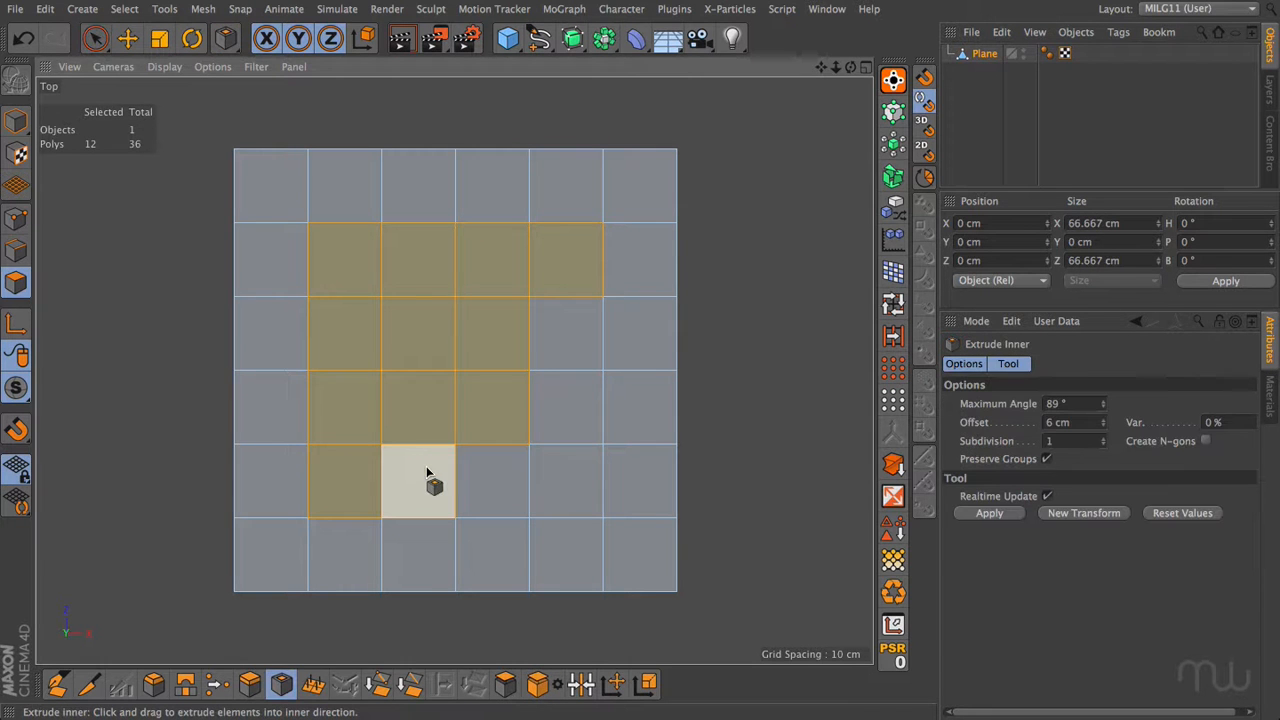
pyautogui.moveTo(427, 467); pyautogui.dragTo(467, 467)
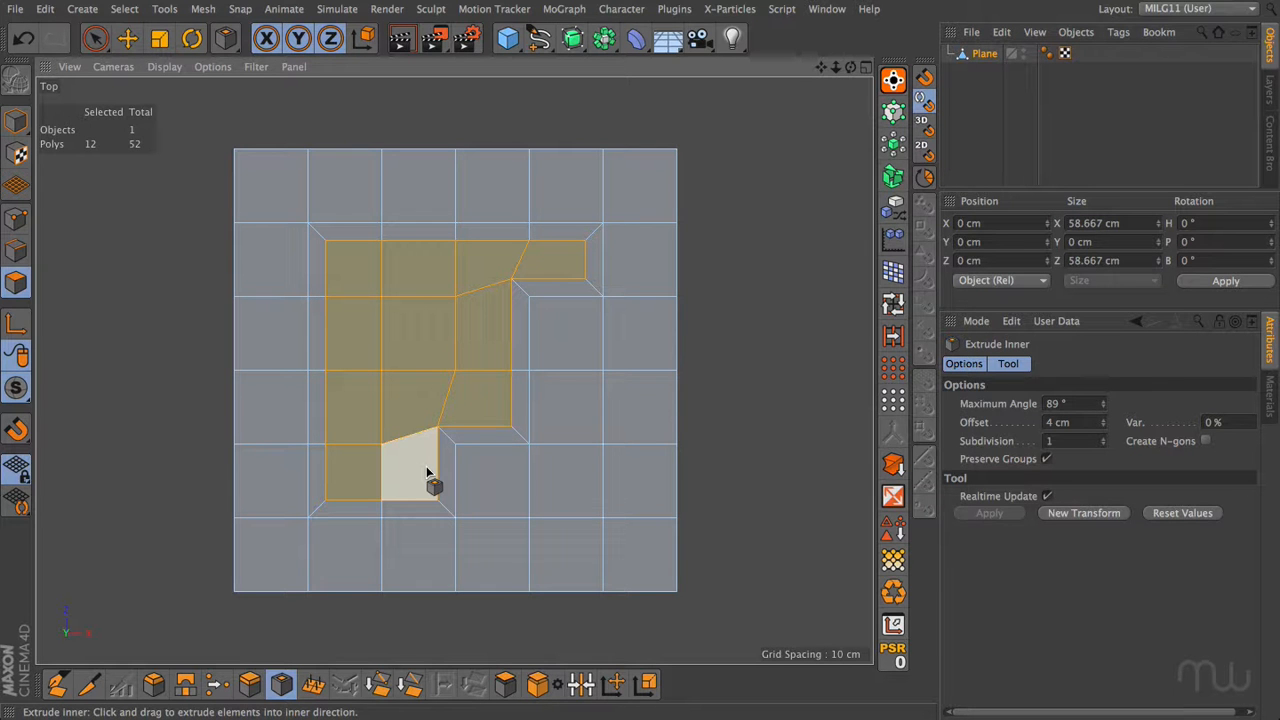
# Loop-select the polygon frame around the stepped inset, and ring-select the edges that cross this frame.
pyautogui.press('m')
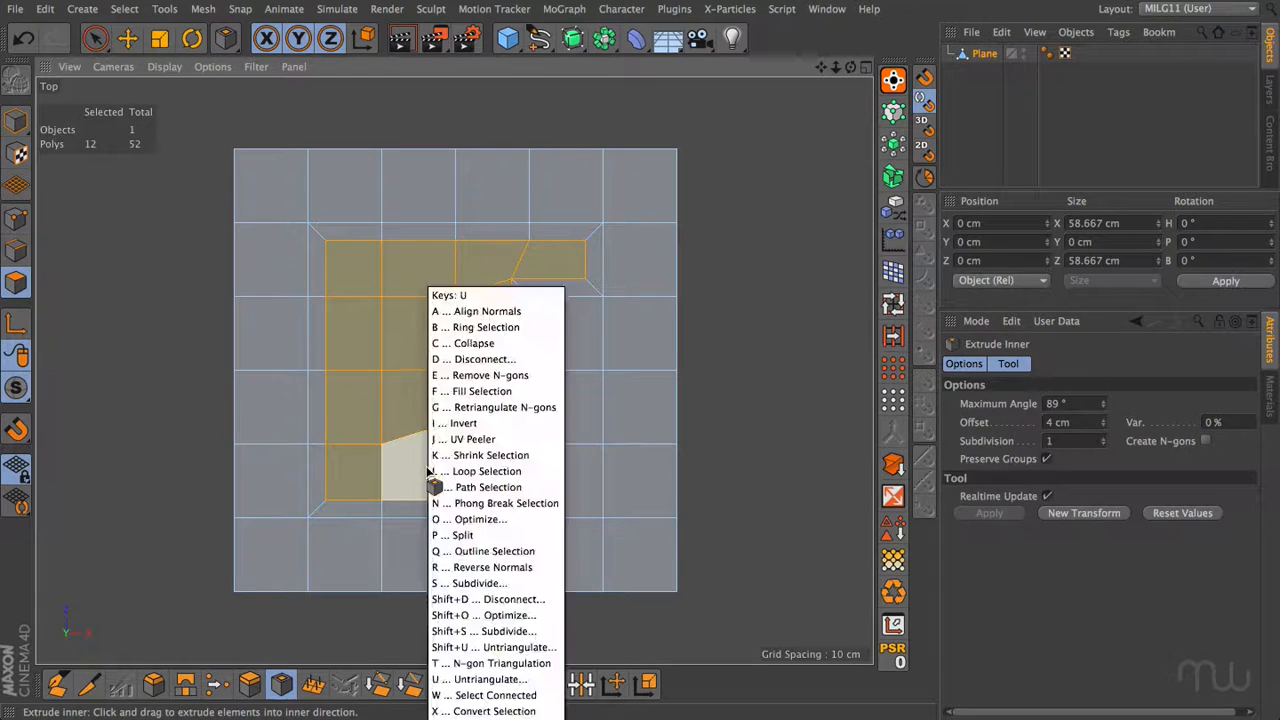
pyautogui.press('l')
pyautogui.click(450, 441)
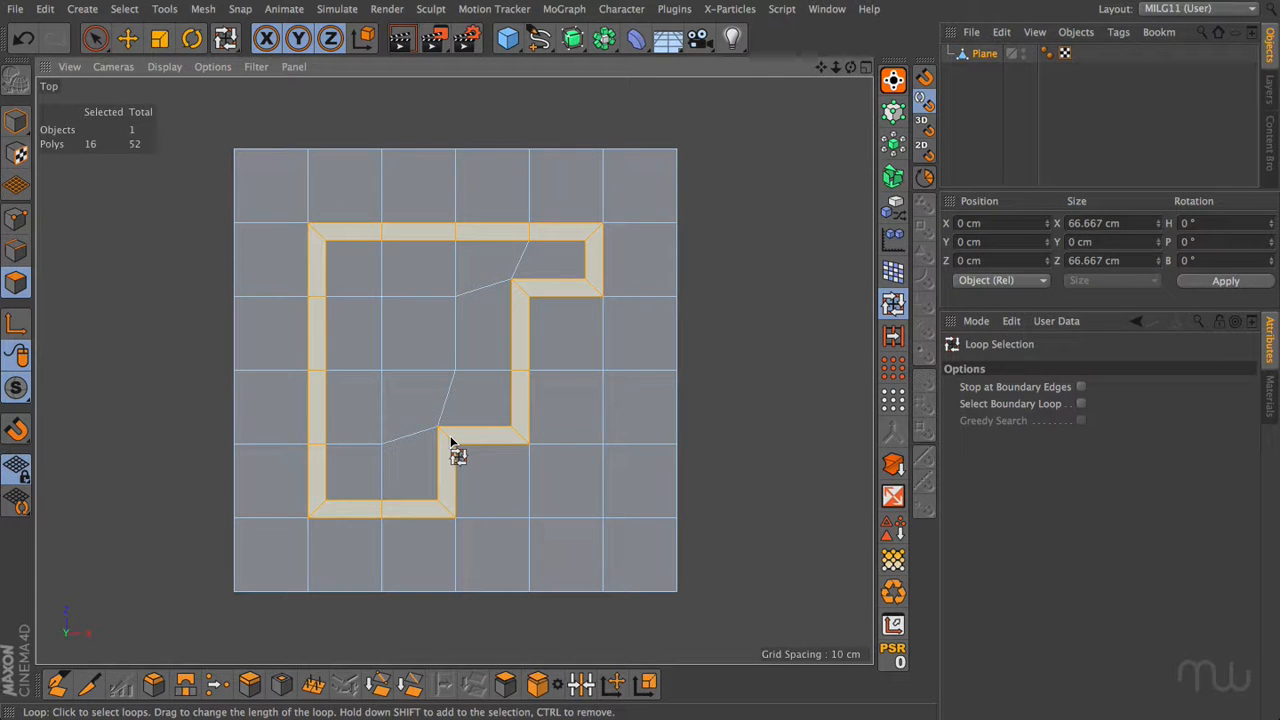
pyautogui.press('m')
pyautogui.press('b')
pyautogui.click(450, 441)
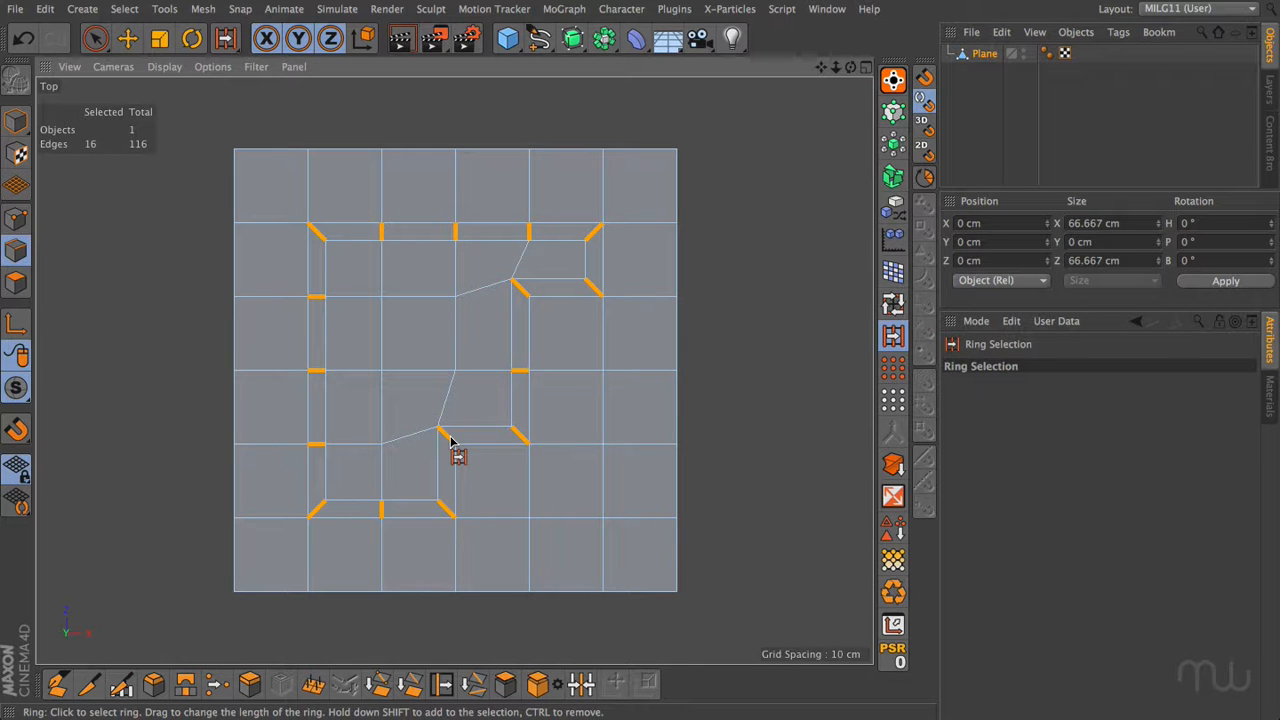
# Select the polygons around the plane's upper-left corner, including the inset's corner, and inset them with Extrude Inner.
pyautogui.press('Return')
pyautogui.press('space')
pyautogui.moveTo(273, 197)
pyautogui.mouseDown()
pyautogui.moveTo(322, 197)
pyautogui.moveTo(307, 265)
pyautogui.mouseUp()
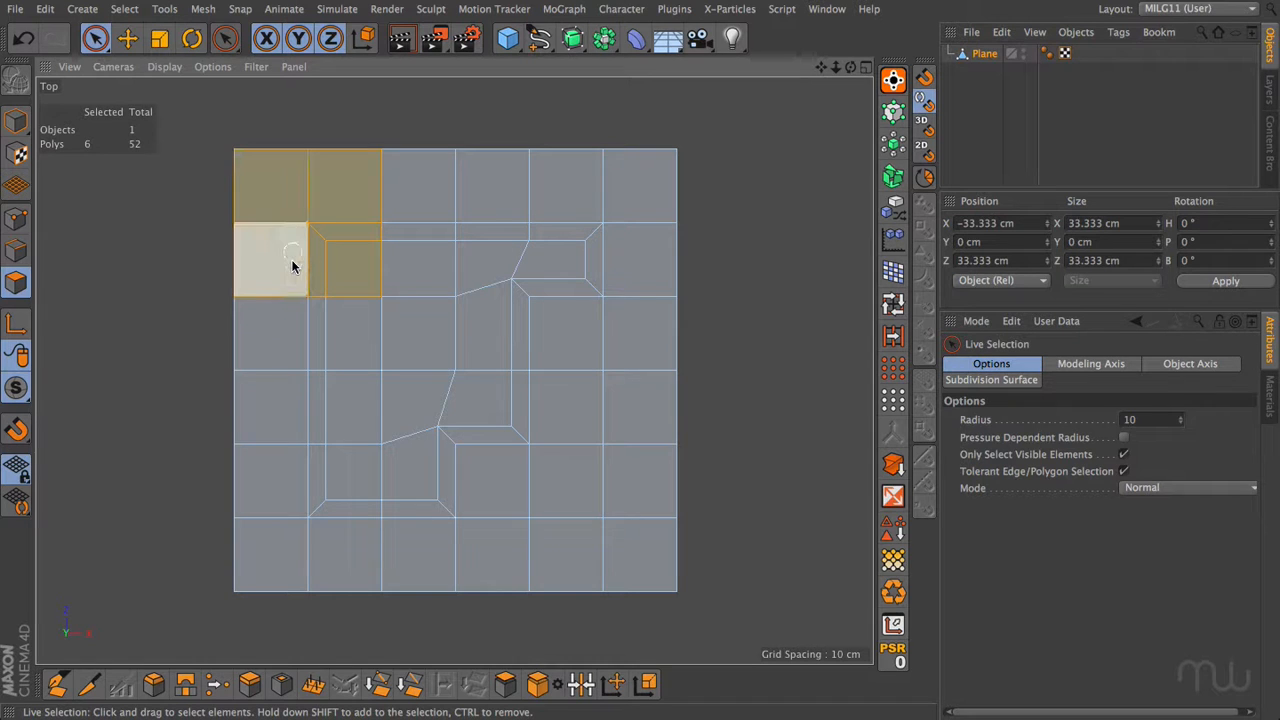
pyautogui.press('i')
pyautogui.moveTo(288, 262); pyautogui.dragTo(306, 262)
pyautogui.click(191, 247)
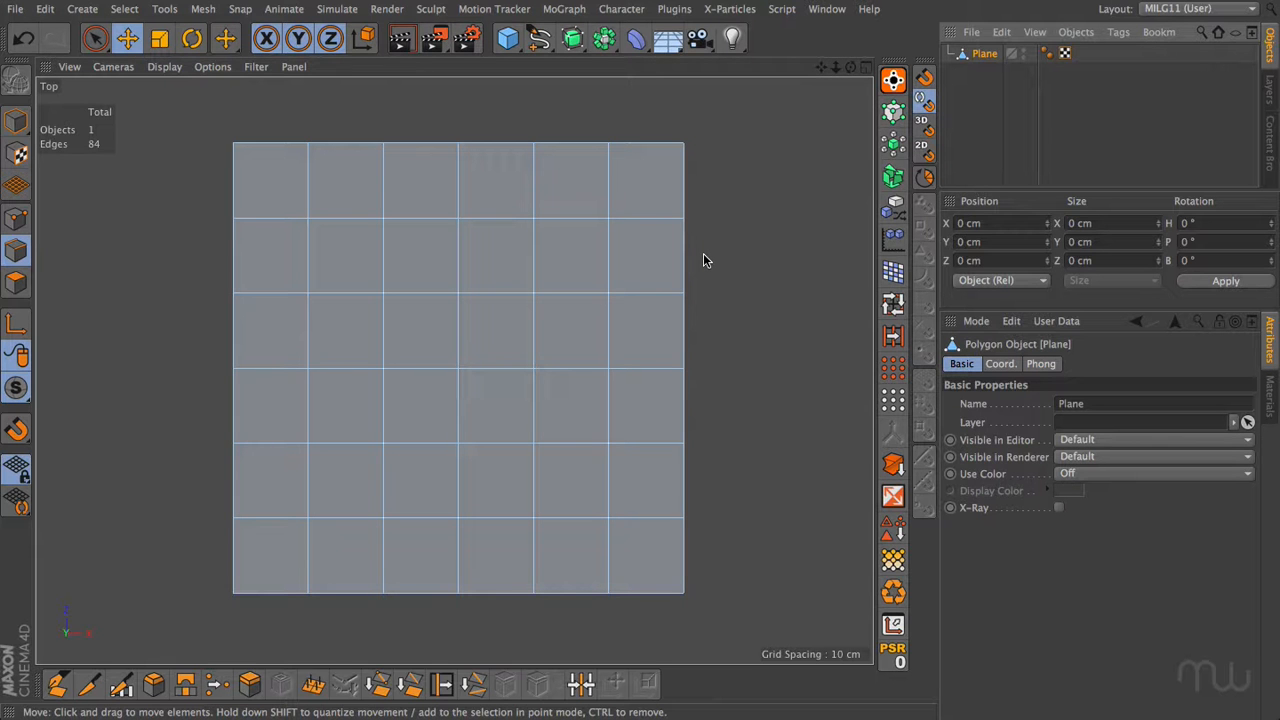
# Inset all polygons of the uninset 6 by 6 plane by 3 cm as one group, and clear the selection.
pyautogui.press('Return')
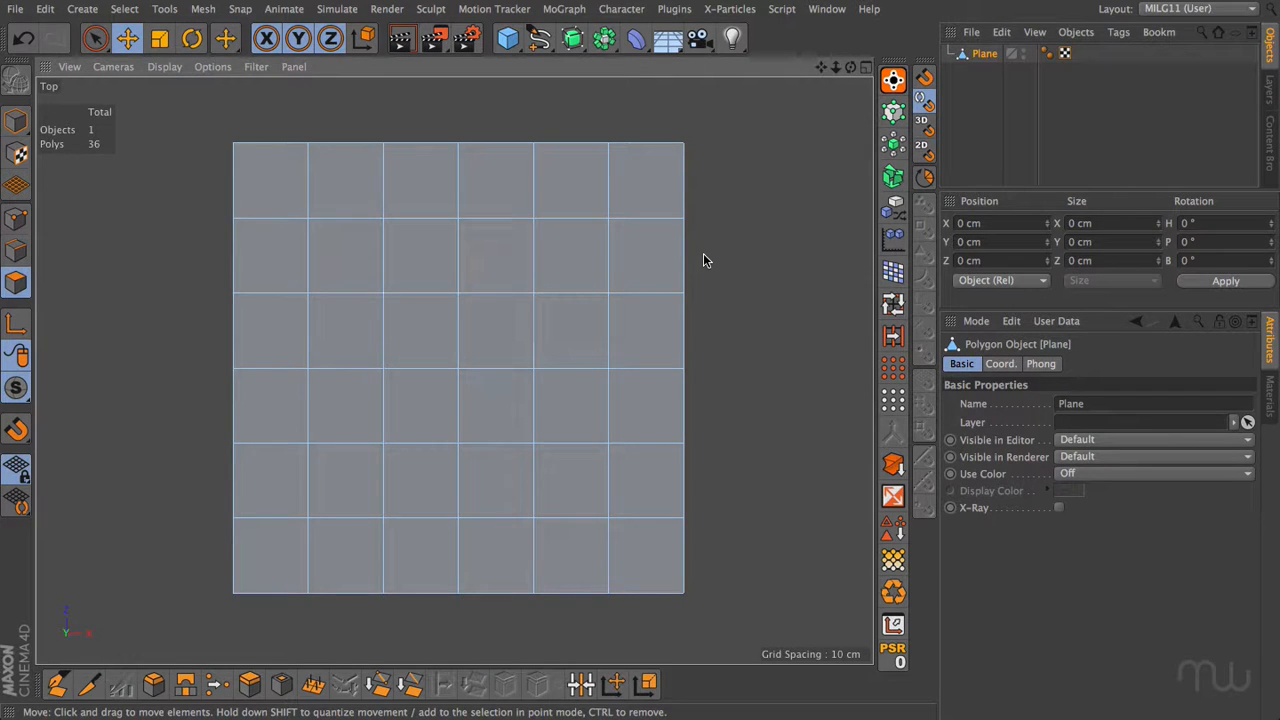
pyautogui.press('super+a')
pyautogui.press('i')
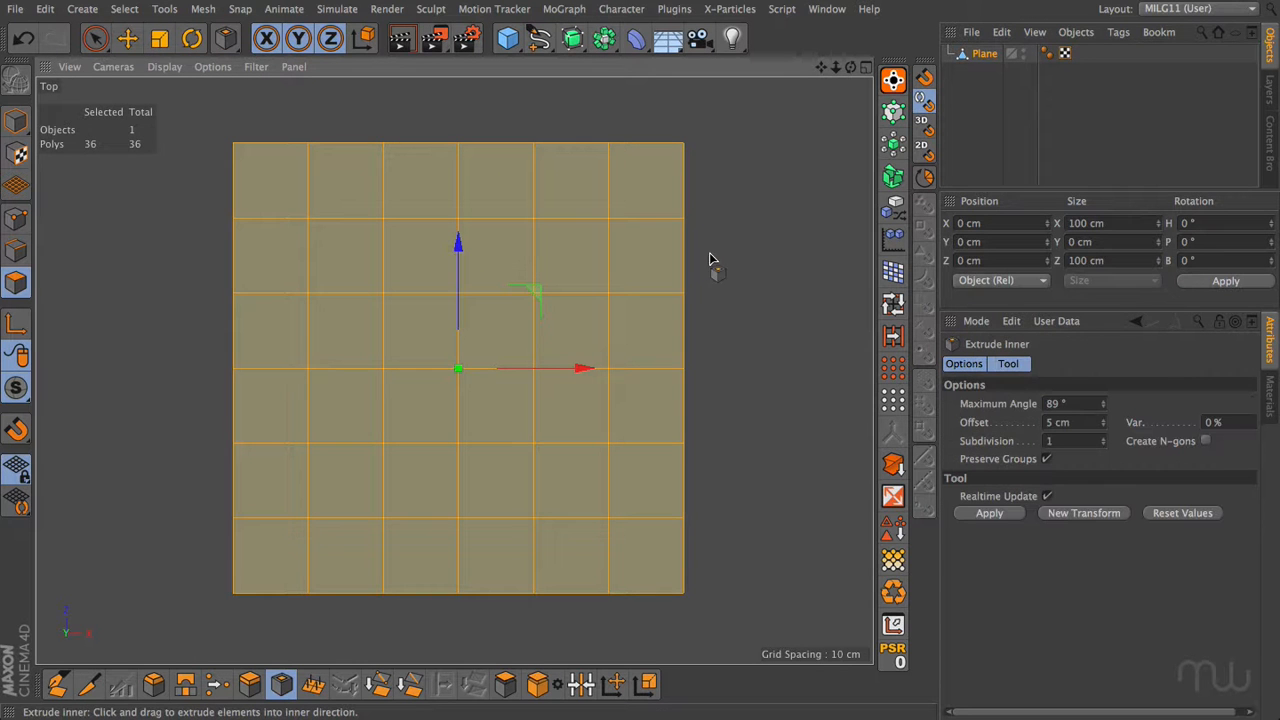
pyautogui.moveTo(724, 250); pyautogui.dragTo(748, 250)
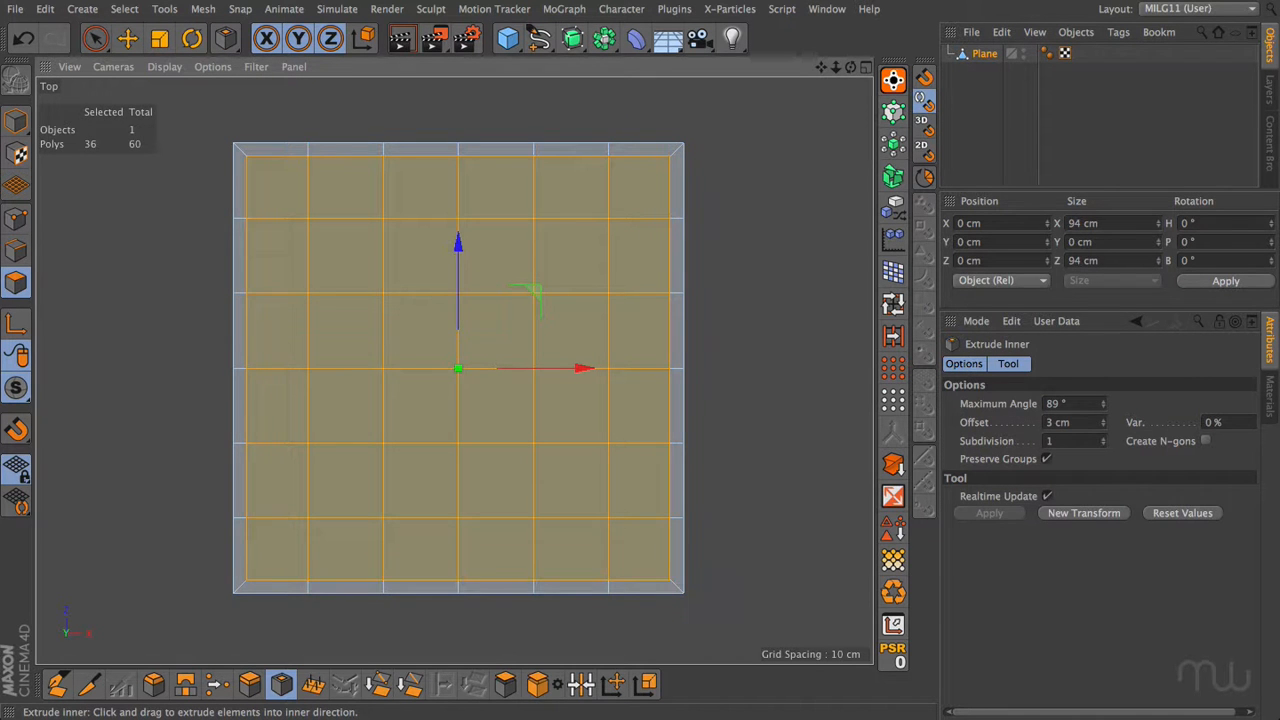
pyautogui.hotkey('ctrl', 'shift', 'a')
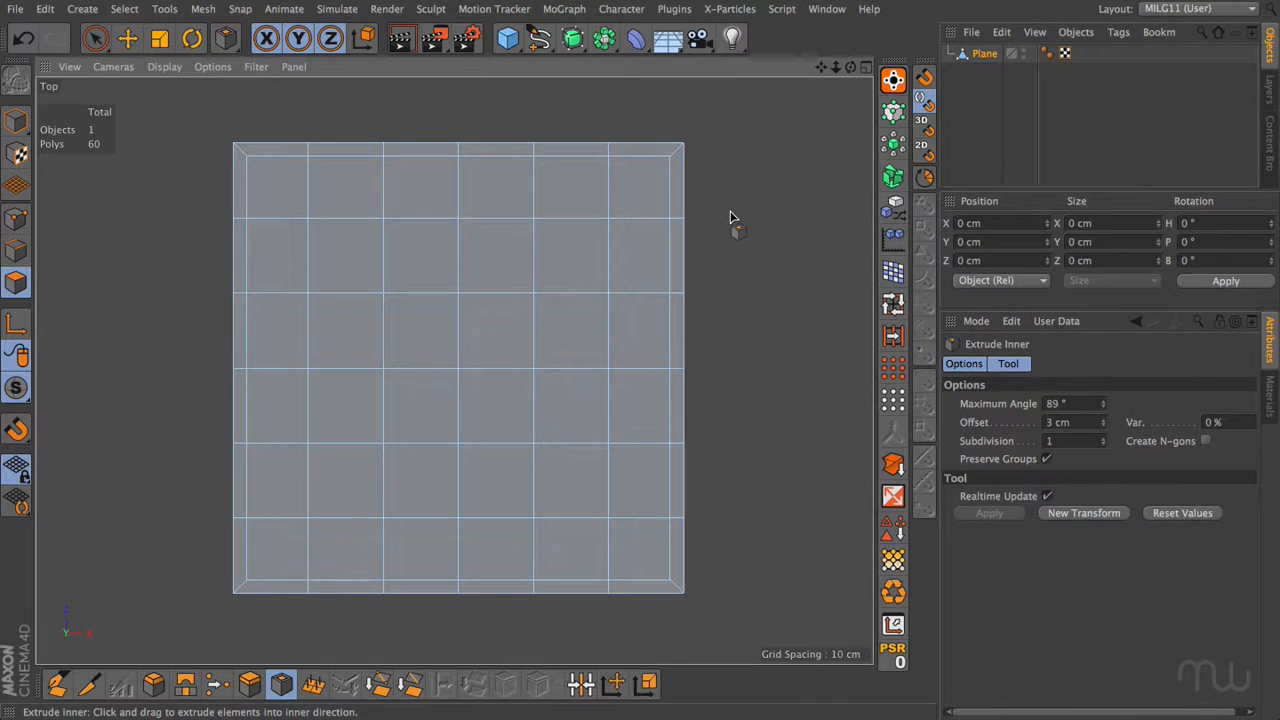
# Loop-select the polygon frame along the plane's outer border, and undo back to the uninset plane.
pyautogui.click(893, 303)
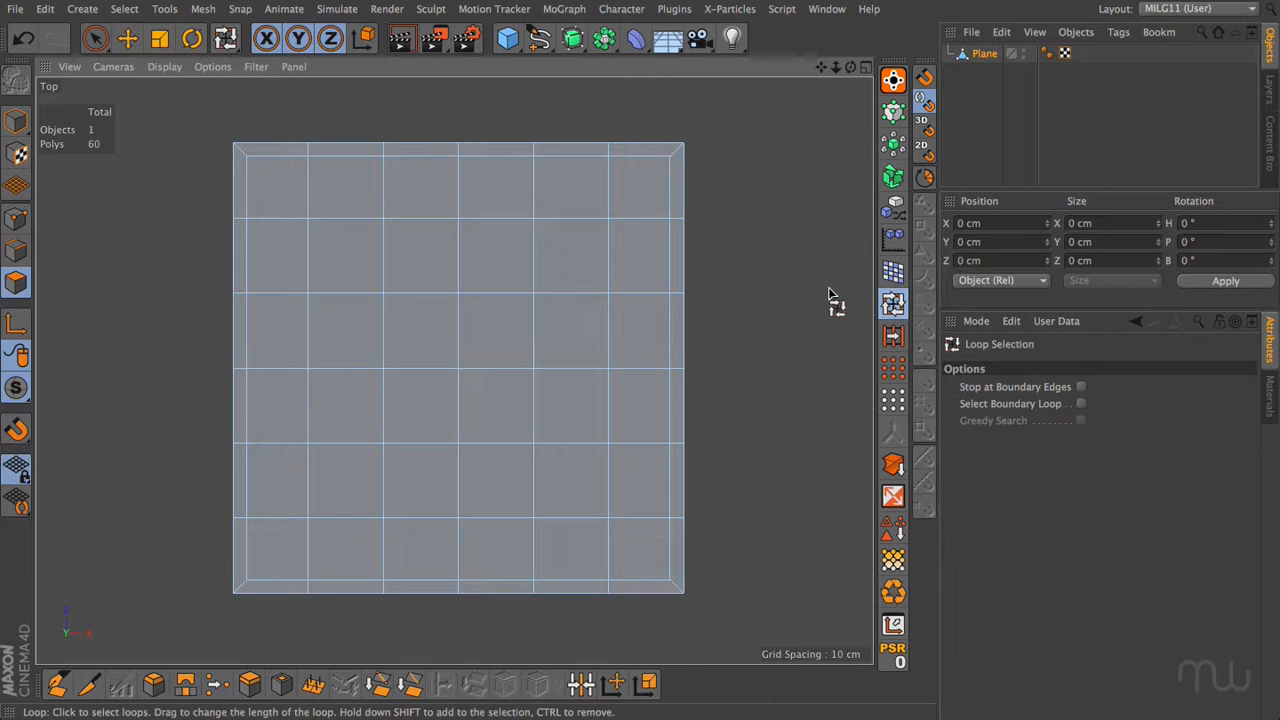
pyautogui.click(685, 300)
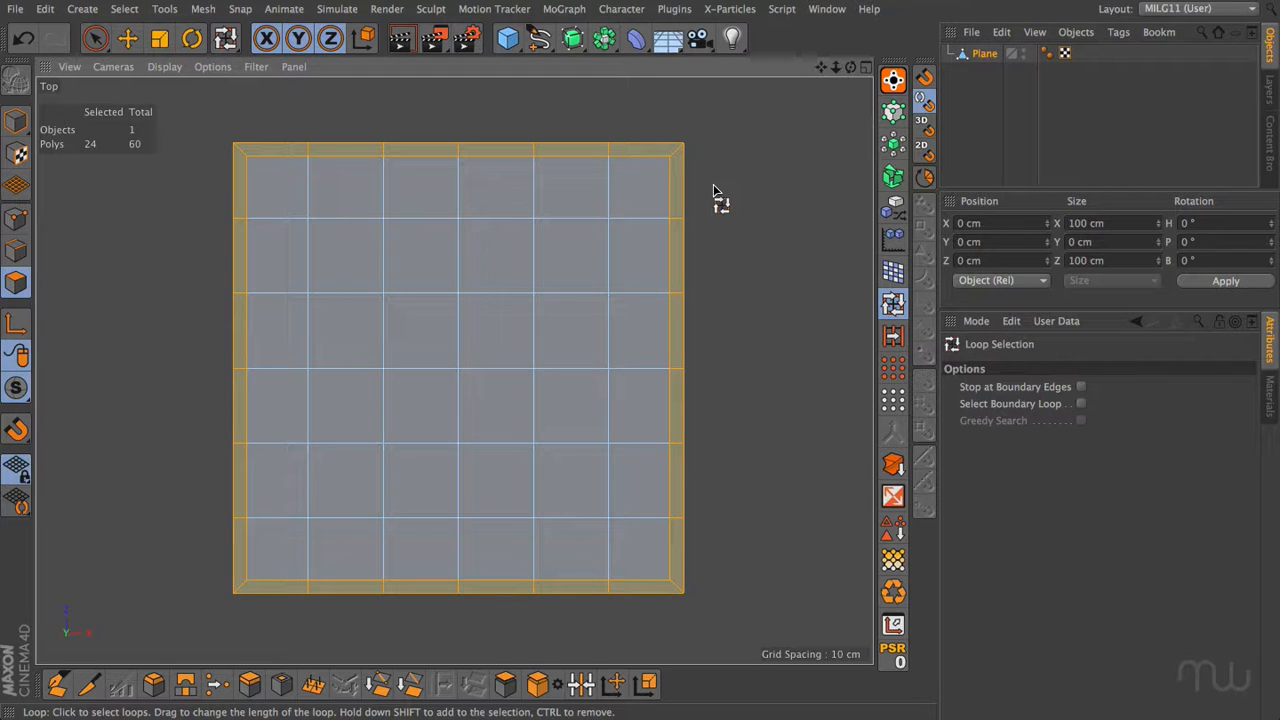
pyautogui.hotkey('ctrl', 'z')
pyautogui.hotkey('ctrl', 'a')
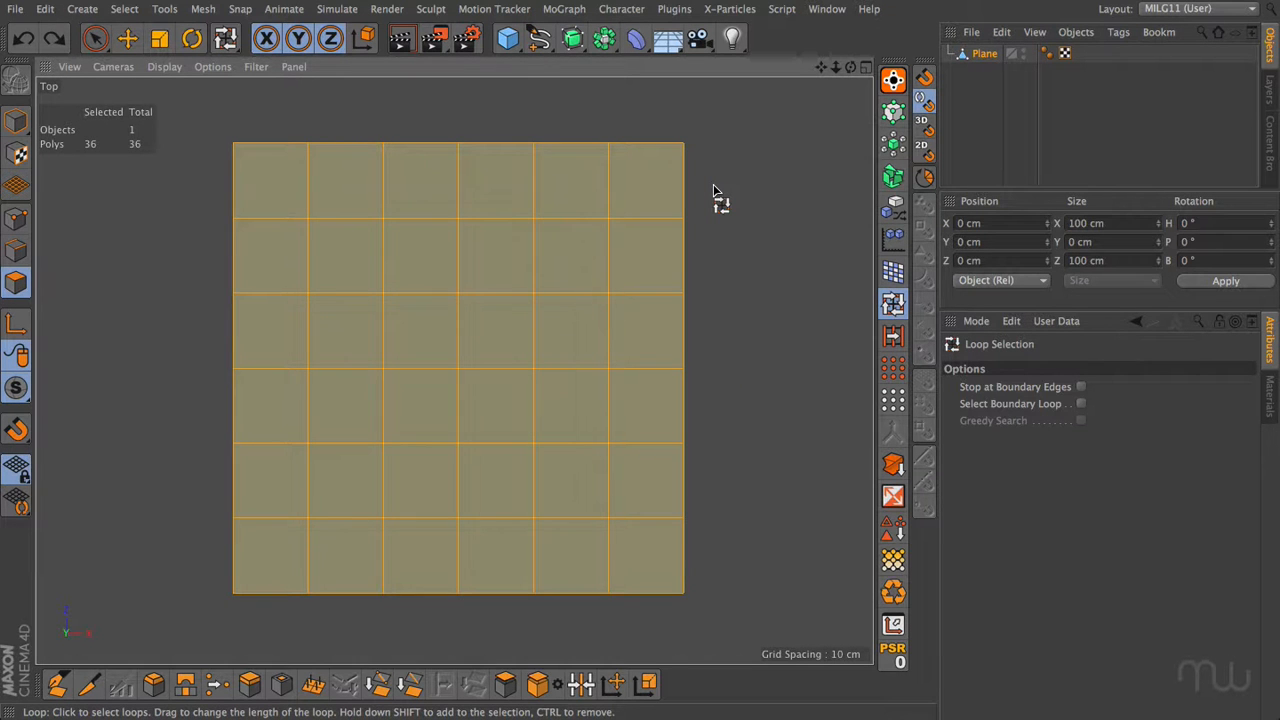
# Loop-select the outer border edges on all four sides of the plane in edge mode.
pyautogui.press('Return')
pyautogui.press('e')
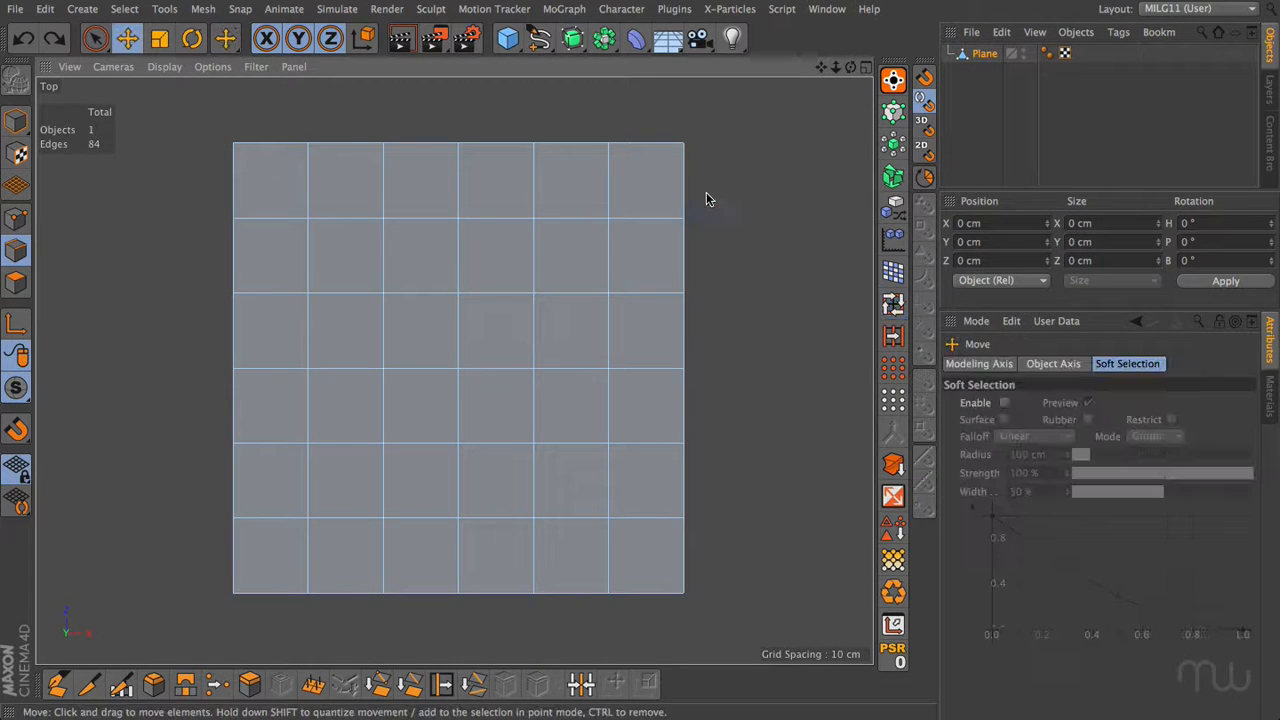
pyautogui.doubleClick(682, 185)
pyautogui.keyDown('shift'); pyautogui.doubleClick(640, 145); pyautogui.keyUp('shift')
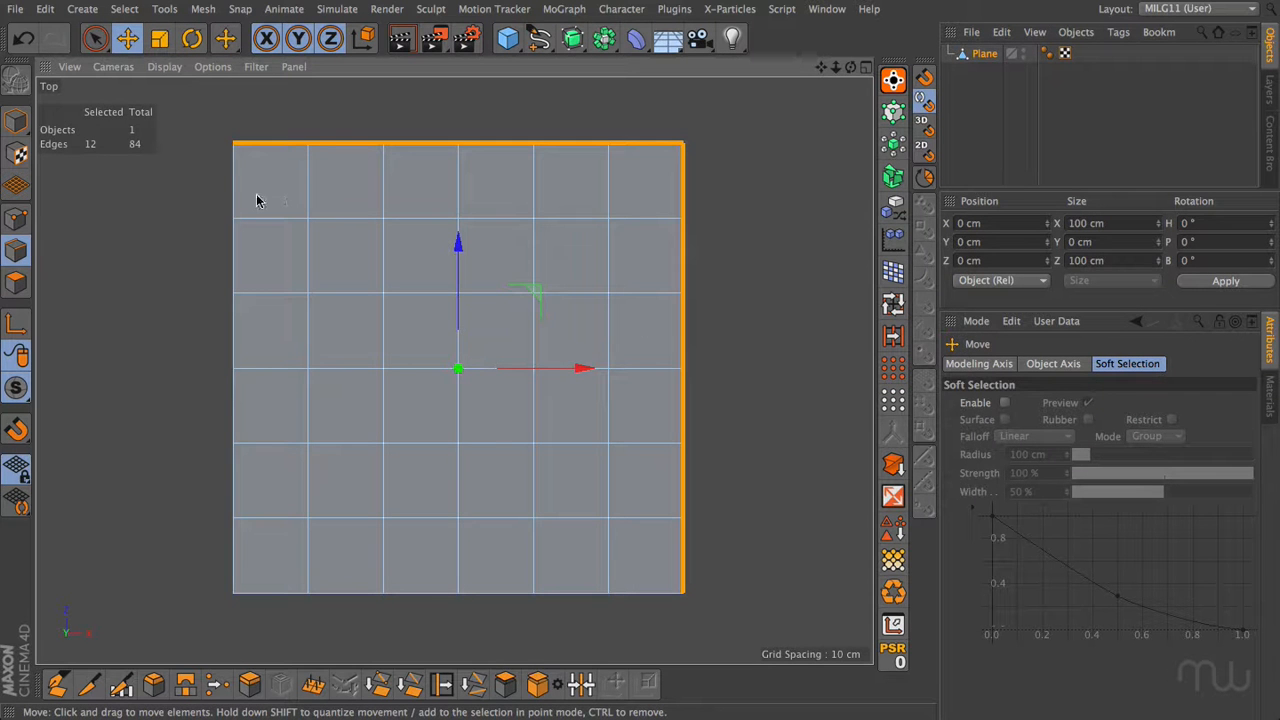
pyautogui.keyDown('shift'); pyautogui.doubleClick(233, 200); pyautogui.keyUp('shift')
pyautogui.keyDown('shift'); pyautogui.doubleClick(276, 594); pyautogui.keyUp('shift')
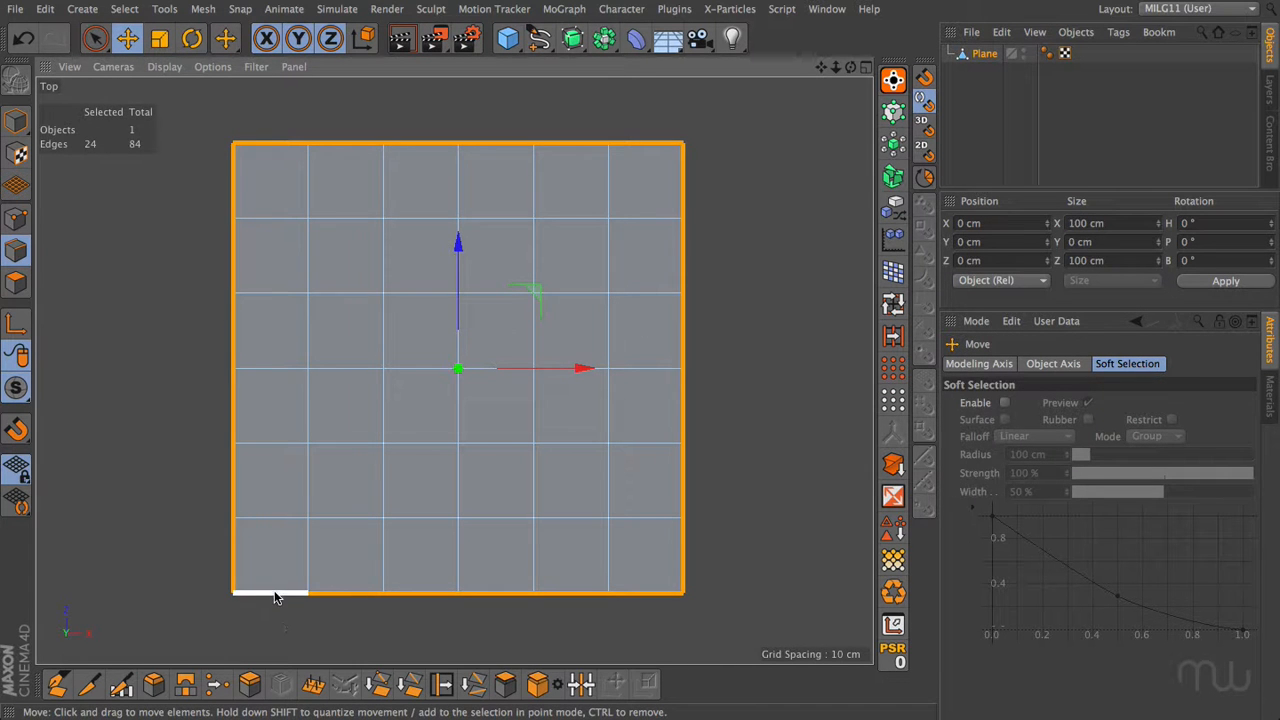
# Extrude the plane's outer border edges outward by 3 cm, and undo the extrusion.
pyautogui.click(249, 684)
pyautogui.moveTo(316, 636); pyautogui.dragTo(314, 634)
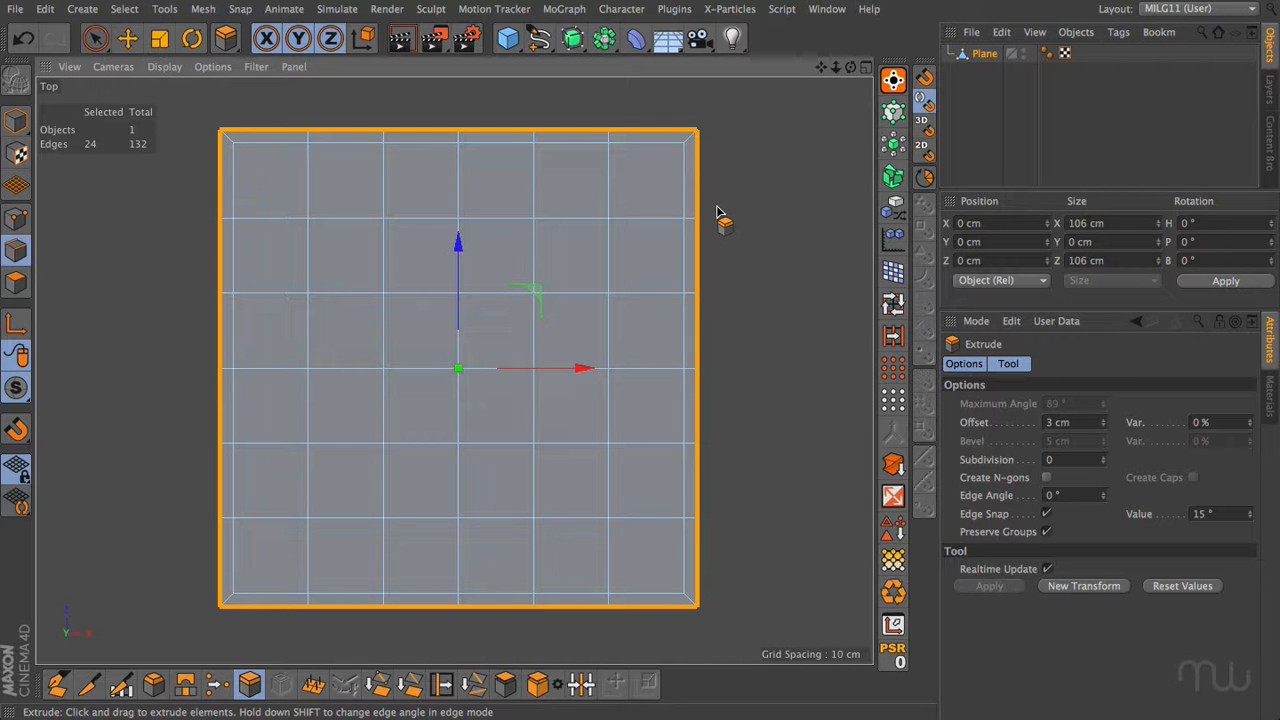
pyautogui.hotkey('ctrl', 'z')
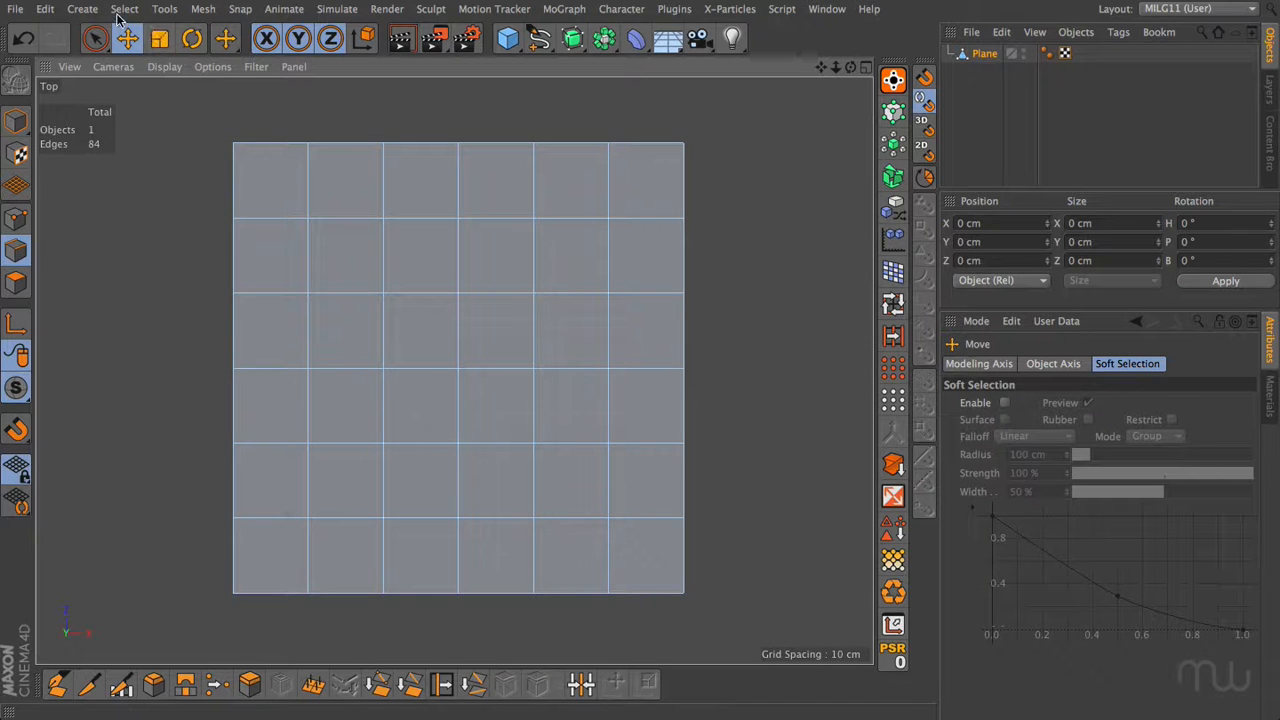
# Trace a closed, stepped path of 14 edges across the middle of the plane with Path Selection.
pyautogui.click(124, 9)
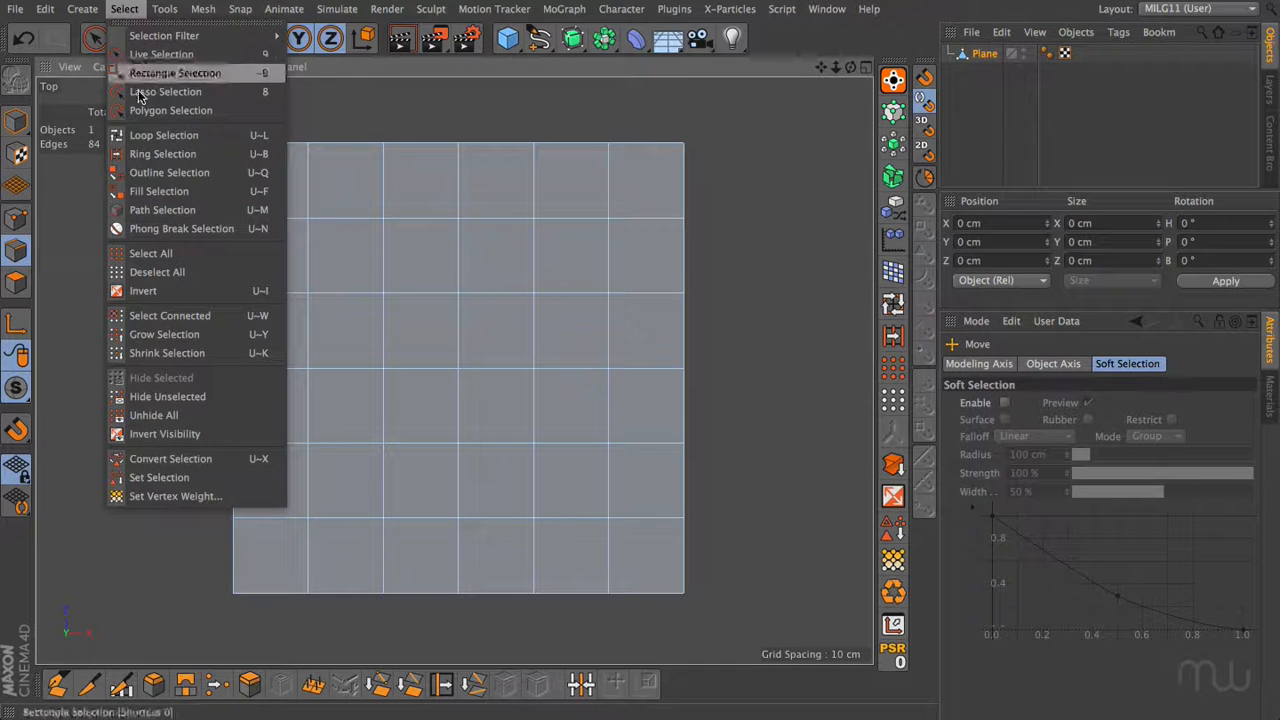
pyautogui.click(150, 210)
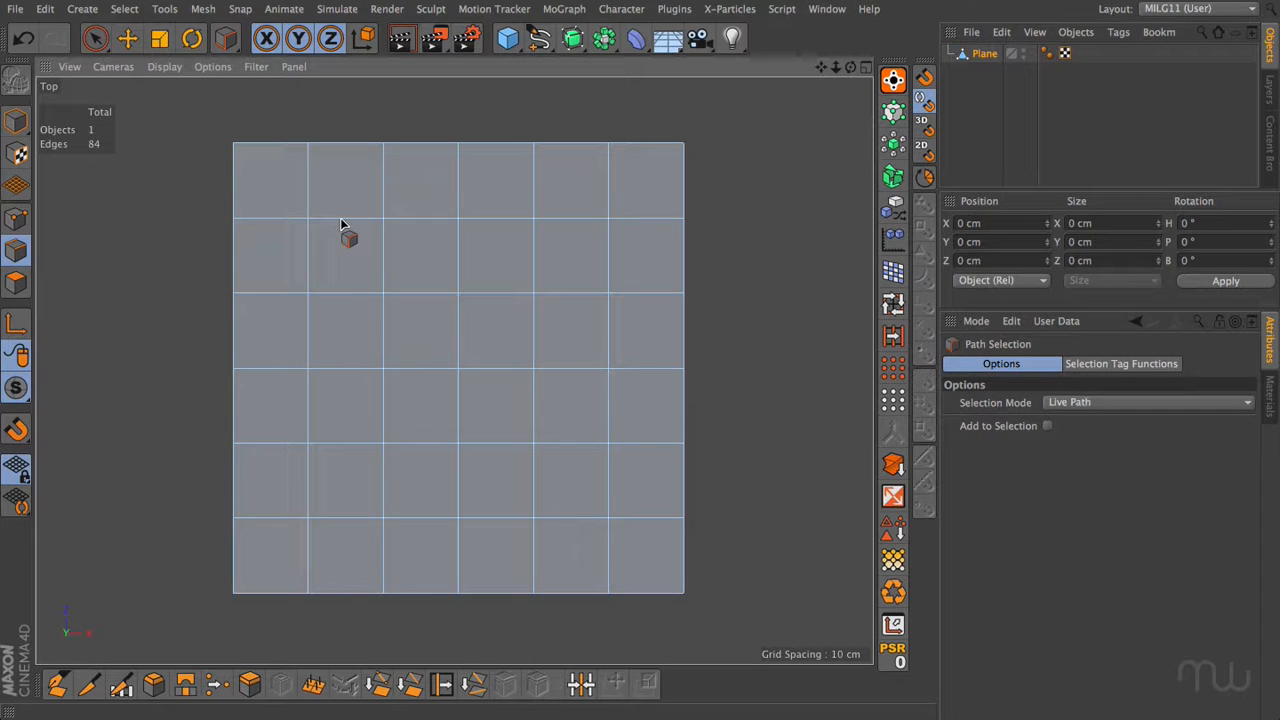
pyautogui.moveTo(344, 216)
pyautogui.mouseDown()
pyautogui.moveTo(460, 215)
pyautogui.moveTo(457, 286)
pyautogui.moveTo(527, 295)
pyautogui.mouseUp()
pyautogui.moveTo(534, 360)
pyautogui.mouseDown()
pyautogui.moveTo(534, 449)
pyautogui.moveTo(466, 457)
pyautogui.moveTo(454, 523)
pyautogui.moveTo(386, 520)
pyautogui.moveTo(383, 449)
pyautogui.moveTo(307, 441)
pyautogui.moveTo(310, 230)
pyautogui.mouseUp()
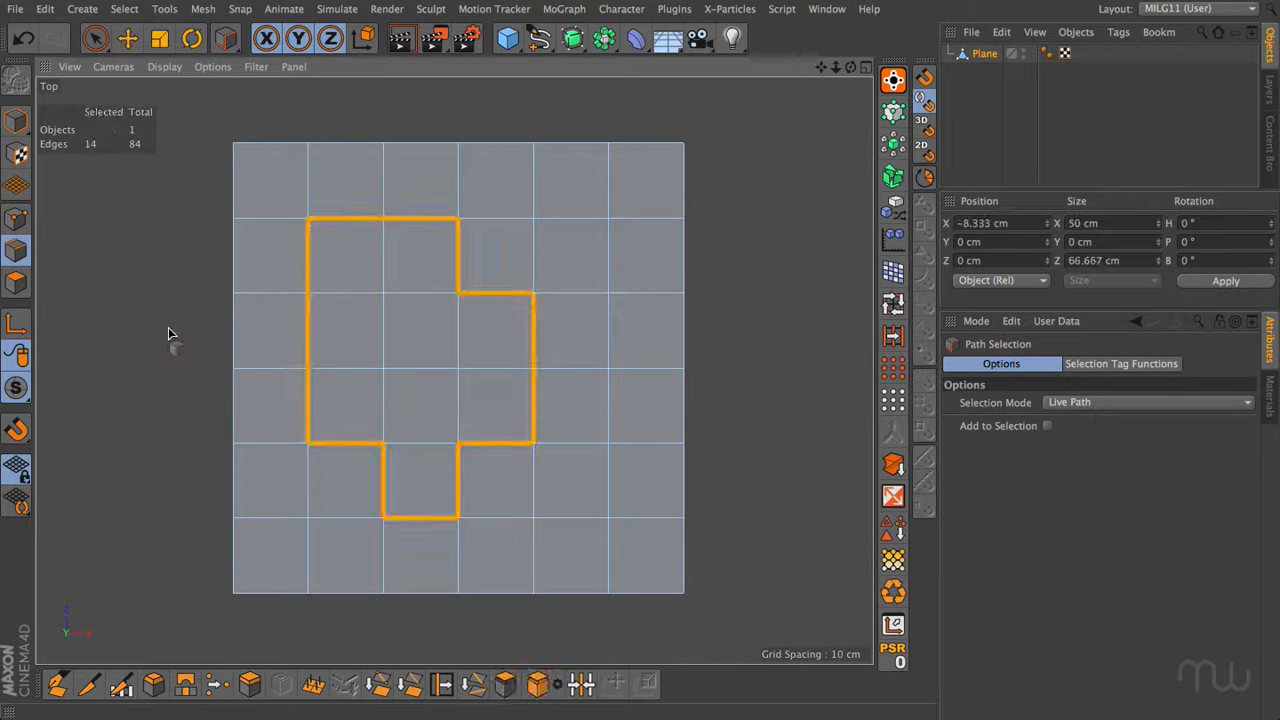
# Bevel the selected edge path with a 2 cm offset and set its mitering to Uniform.
pyautogui.click(154, 685)
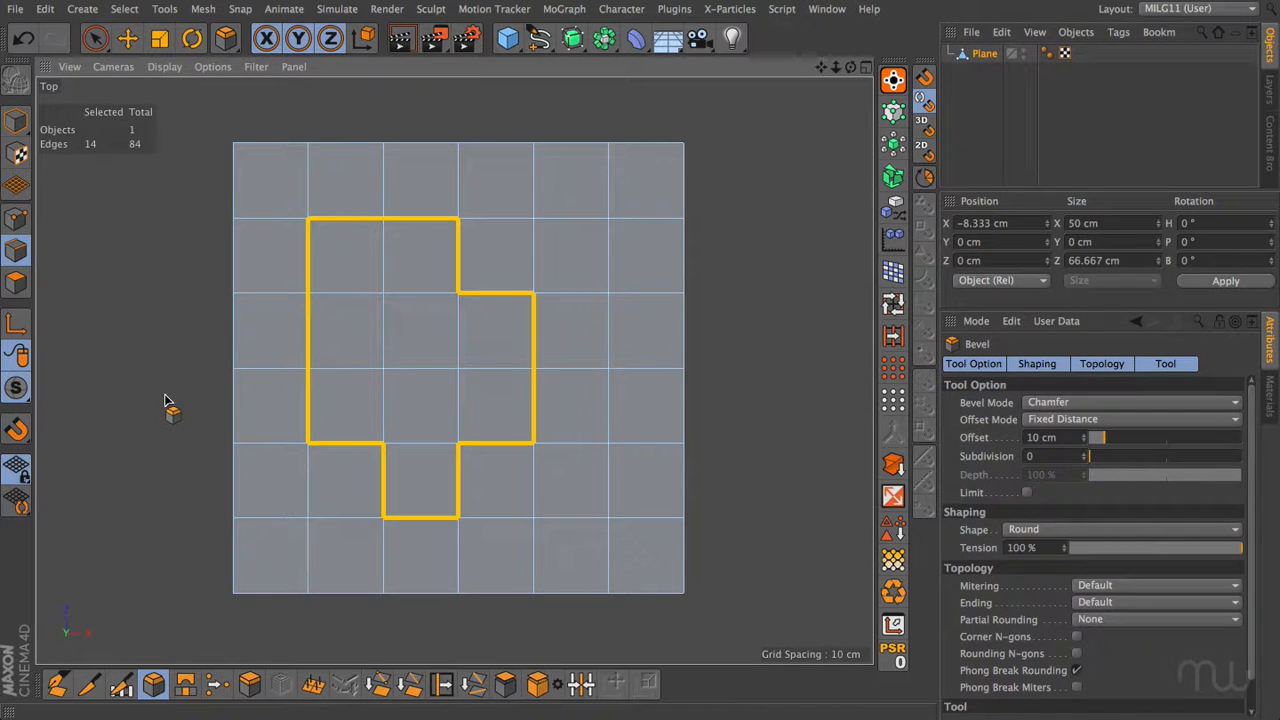
pyautogui.moveTo(165, 398); pyautogui.dragTo(186, 398)
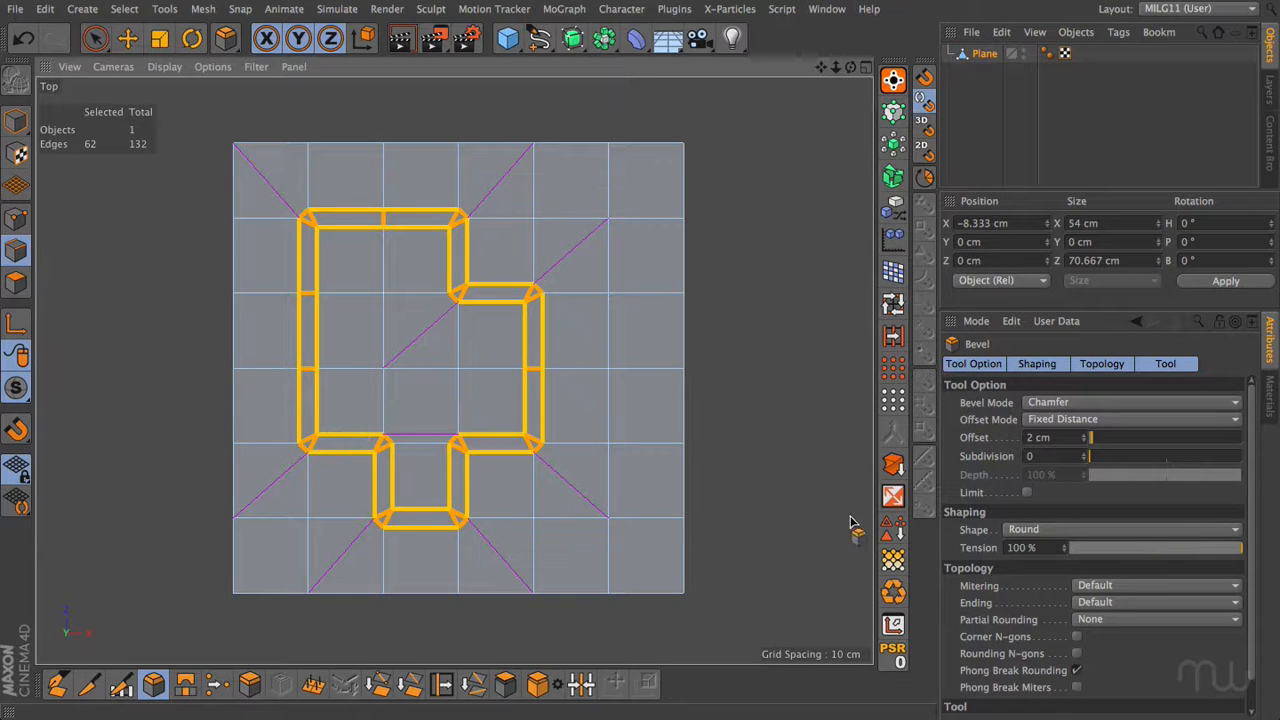
pyautogui.click(1099, 587)
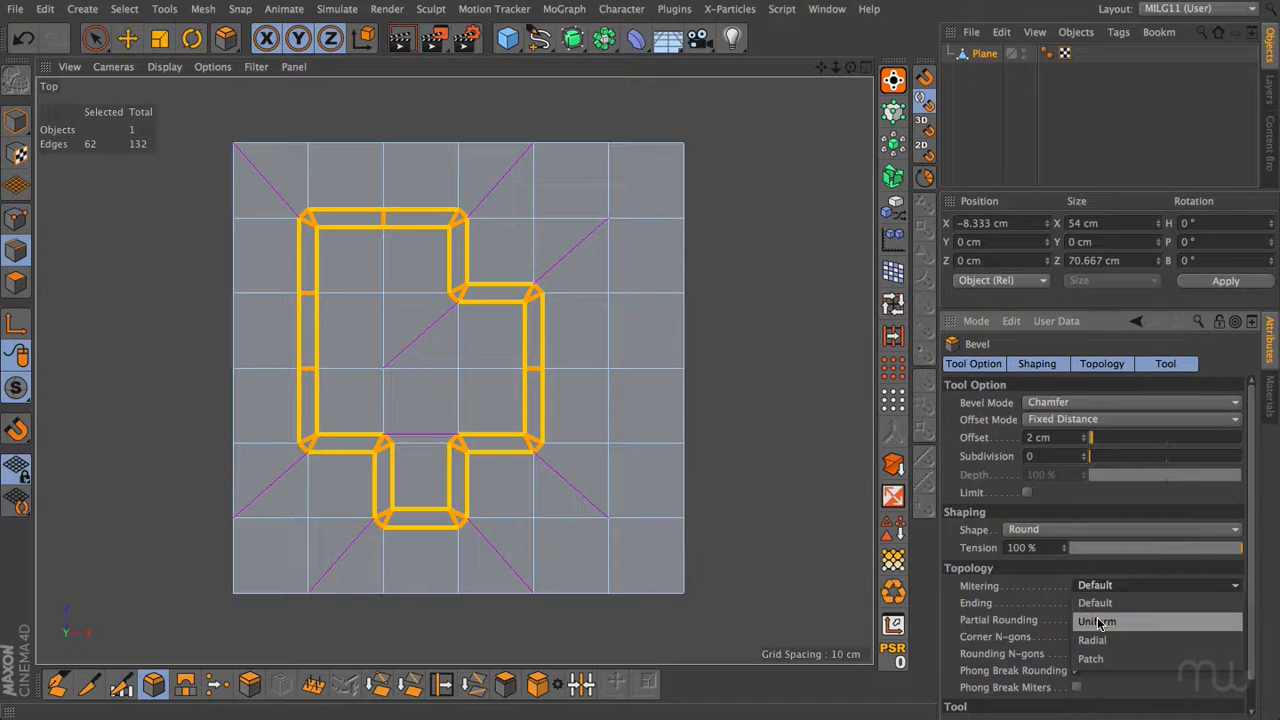
pyautogui.click(1099, 622)
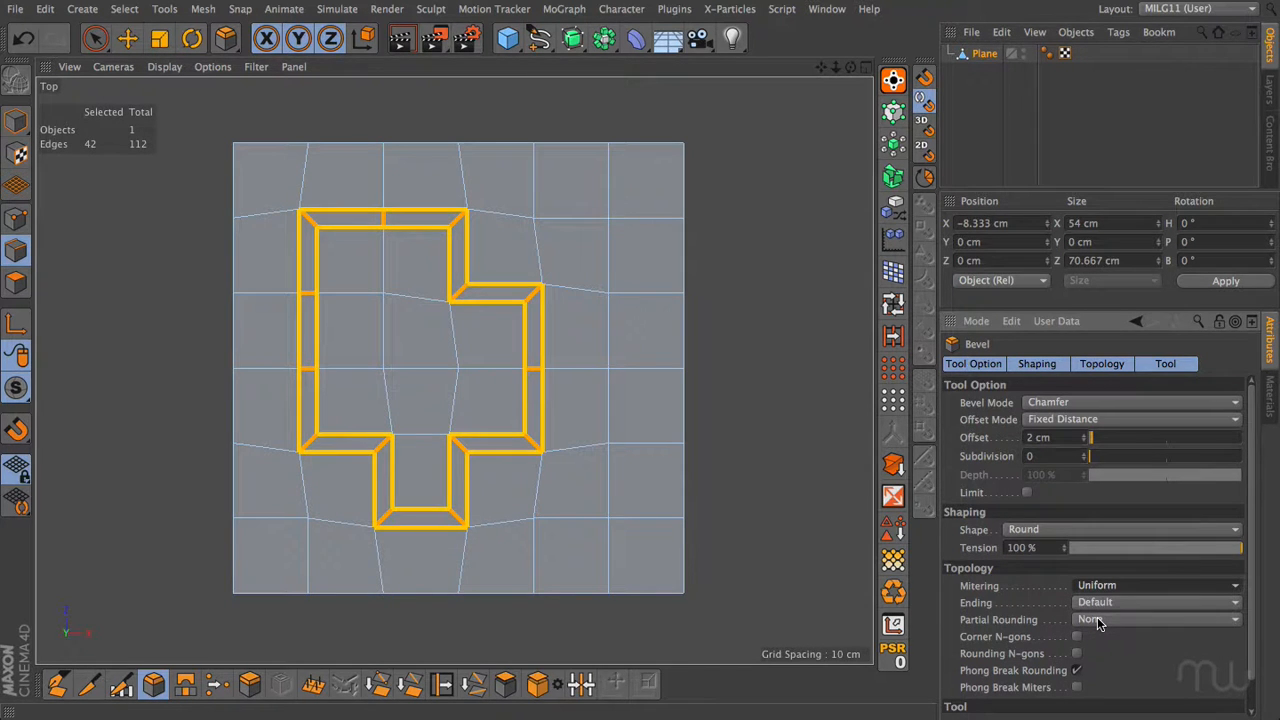
# Ring-select the edges crossing the bevelled frame, and loop-select the frame's polygons.
pyautogui.click(894, 337)
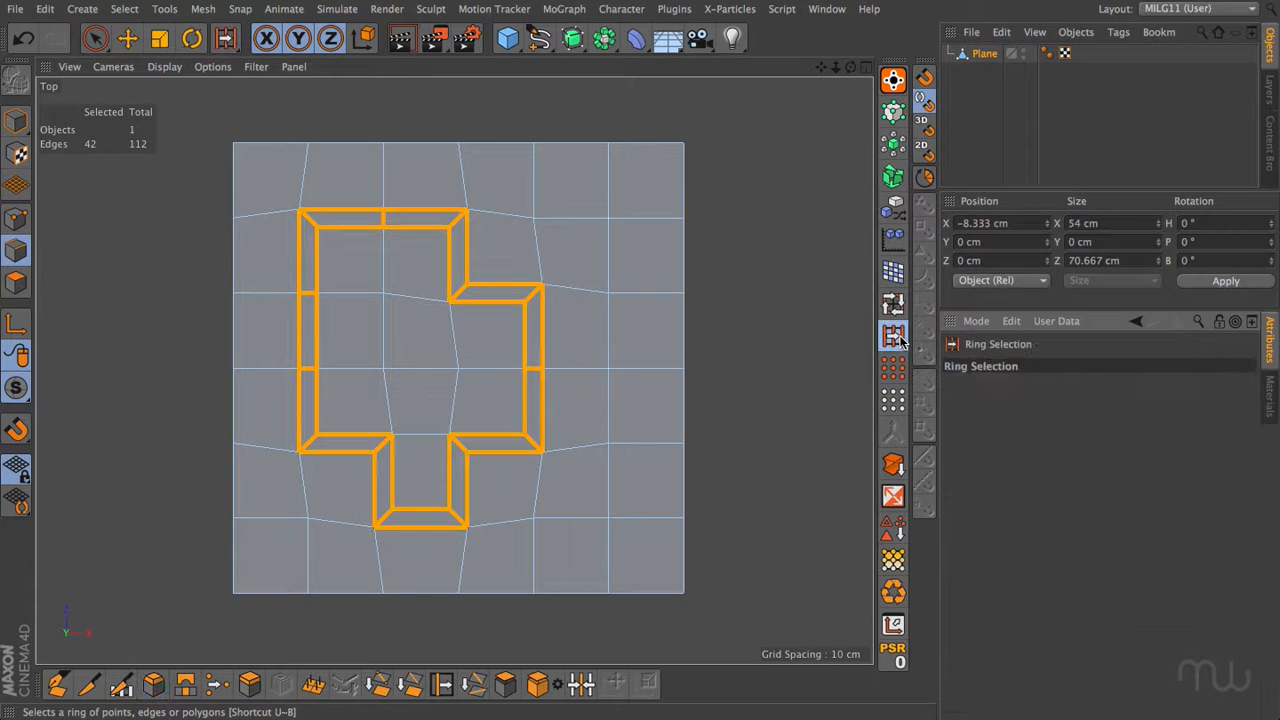
pyautogui.click(532, 300)
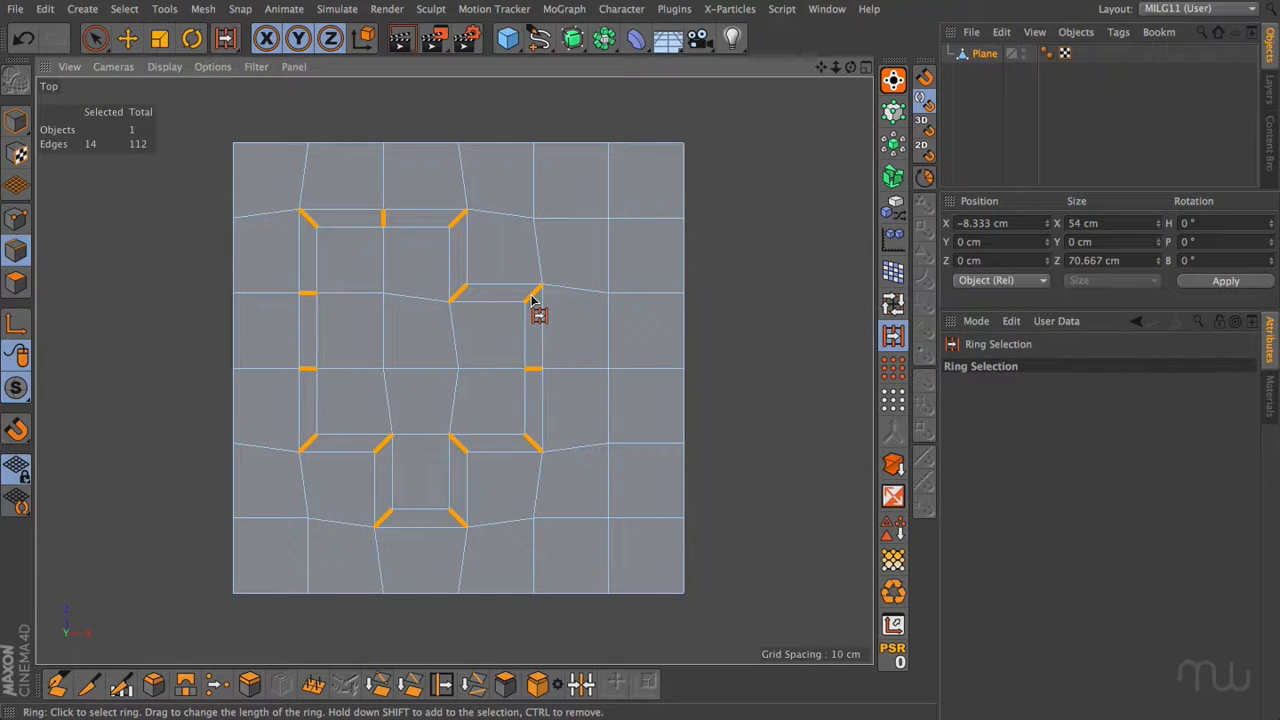
pyautogui.press('Return')
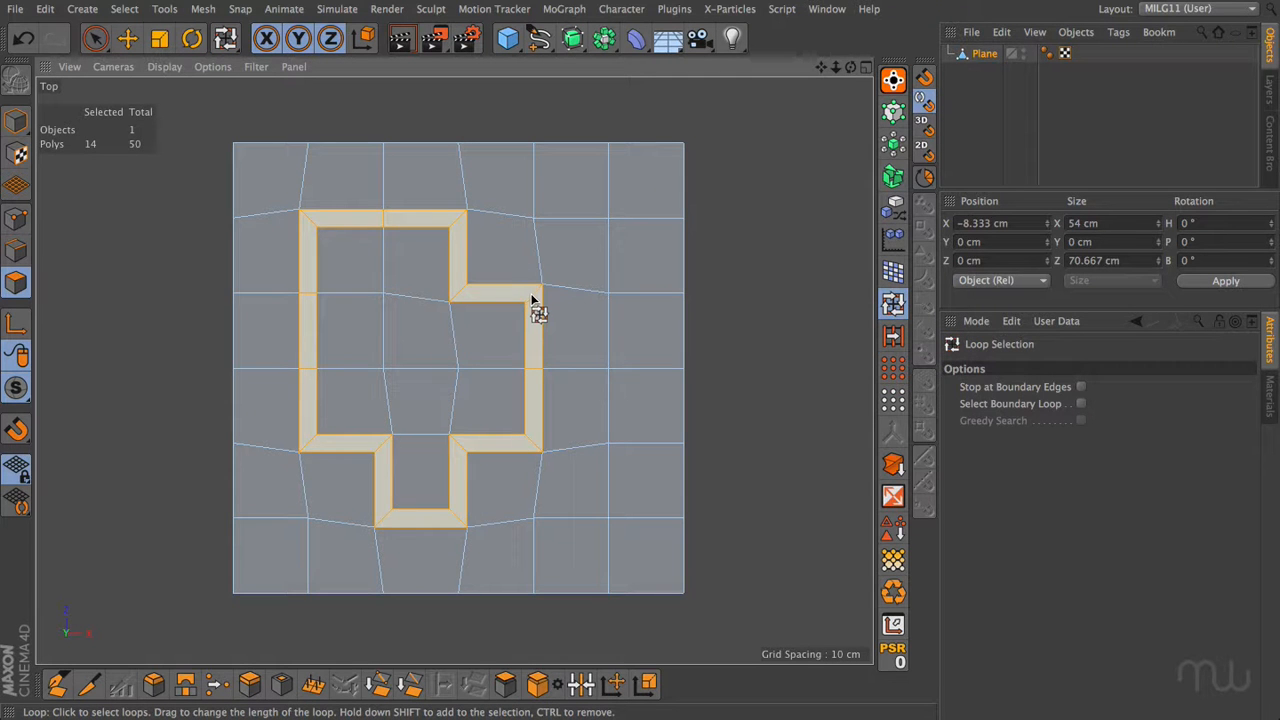